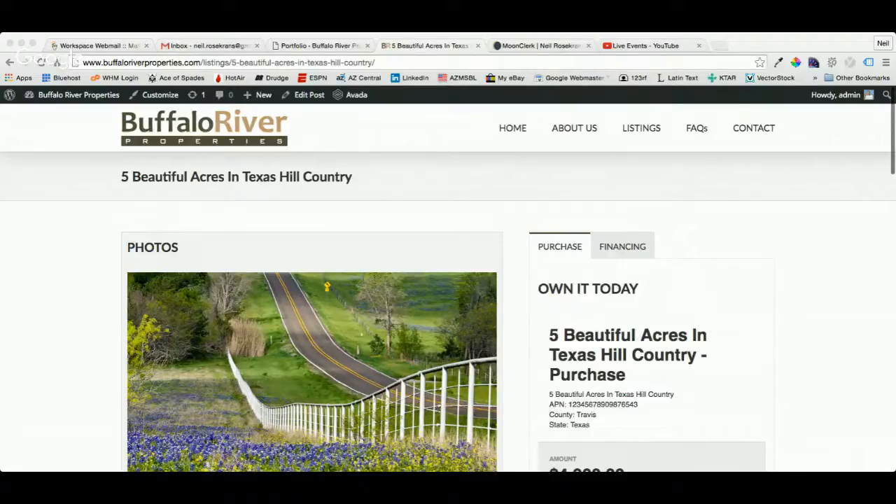
Step: Switch to MoonClerk and start creating a new payment form from the payment forms list
click(831, 50)
click(540, 47)
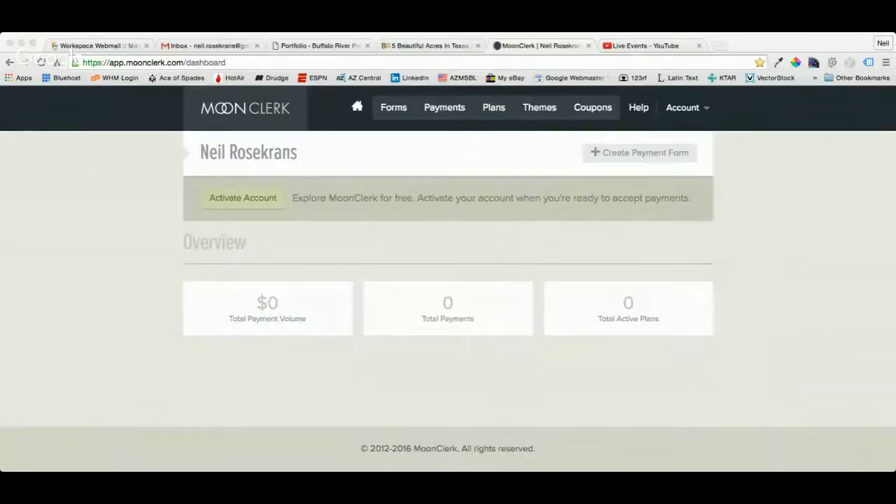
click(832, 50)
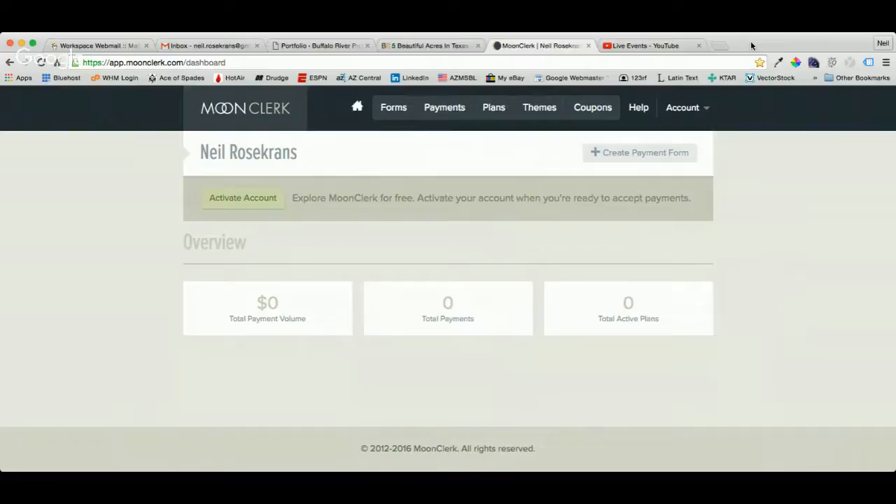
click(398, 116)
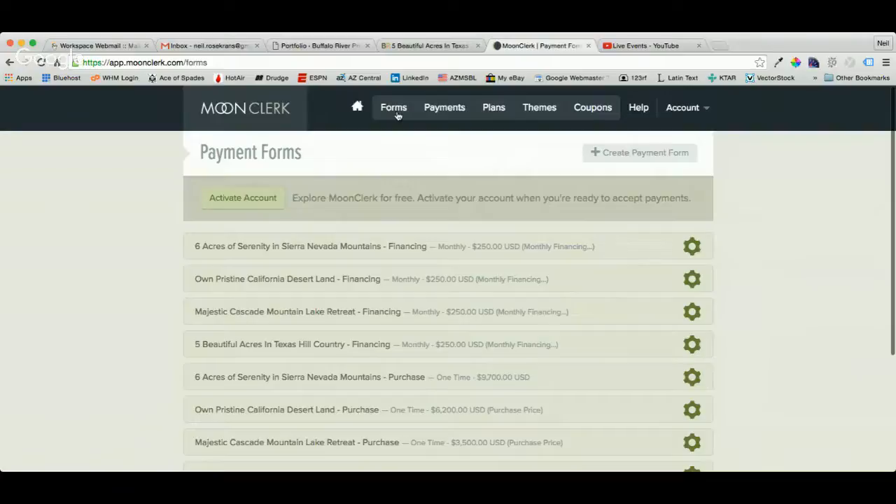
click(616, 160)
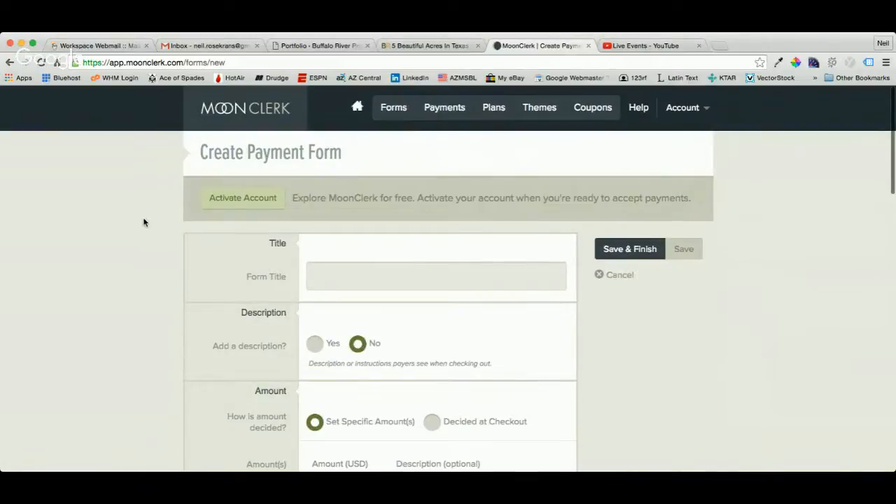
Step: Title the payment form "Purchase Arizona Mountain Getaway" and choose Yes for adding a description
scroll(143, 223, down, 2)
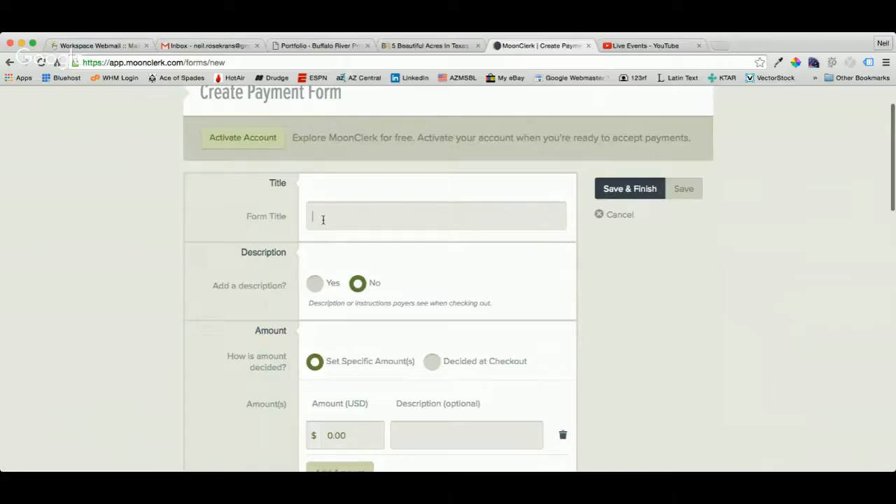
text(Purchase Arizona M)
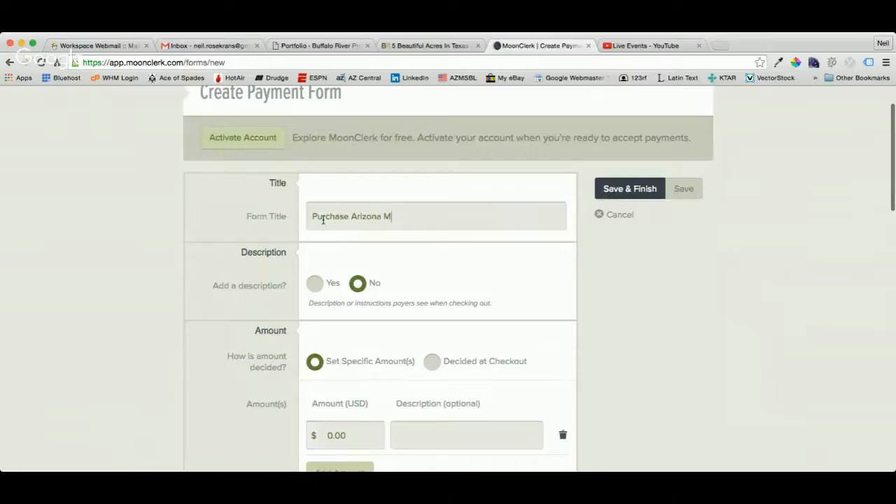
text(ountain Getaway)
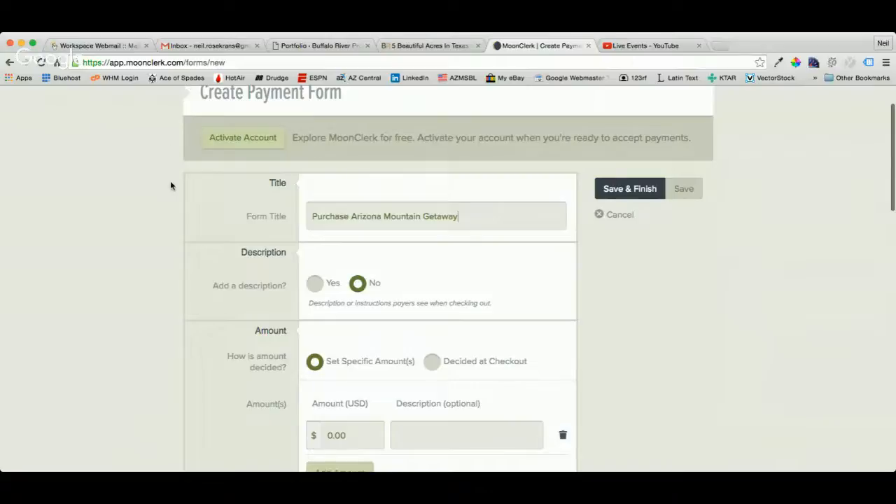
scroll(171, 181, down, 1)
click(315, 260)
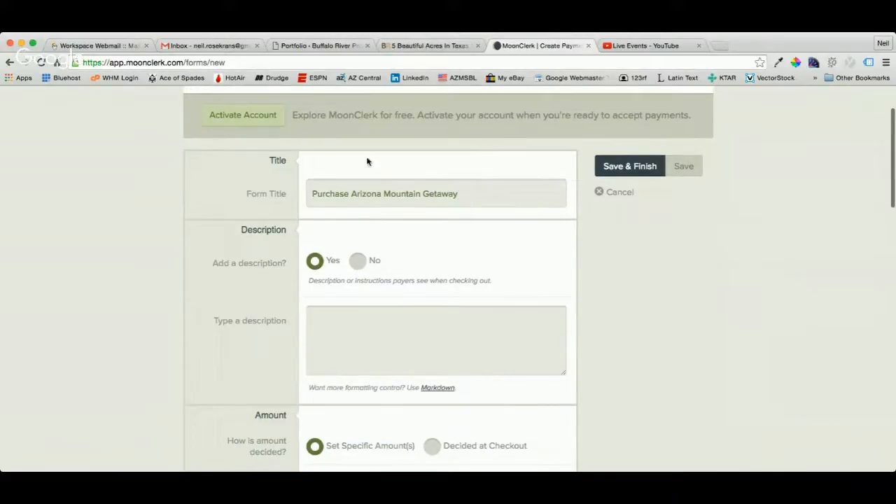
Step: Switch to the 5 Beautiful Acres In Texas Hill Country listing and examine the title and description lines of its purchase form
click(409, 46)
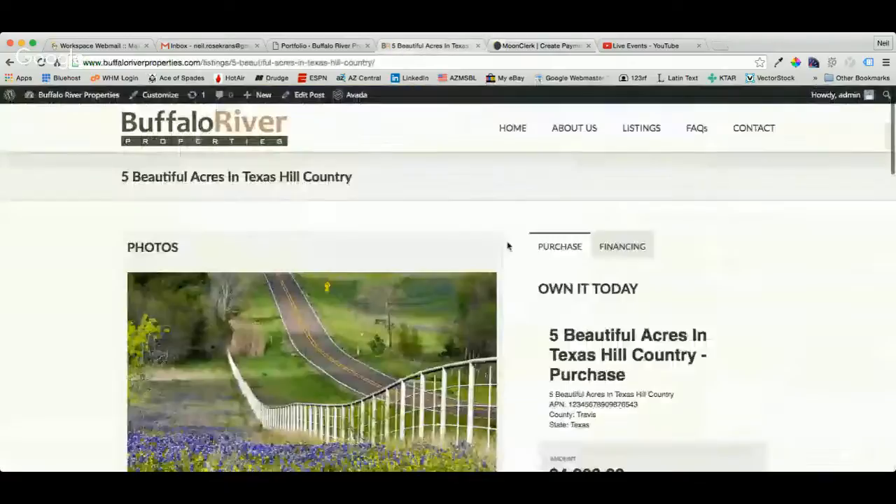
scroll(532, 293, down, 1)
scroll(532, 293, down, 1)
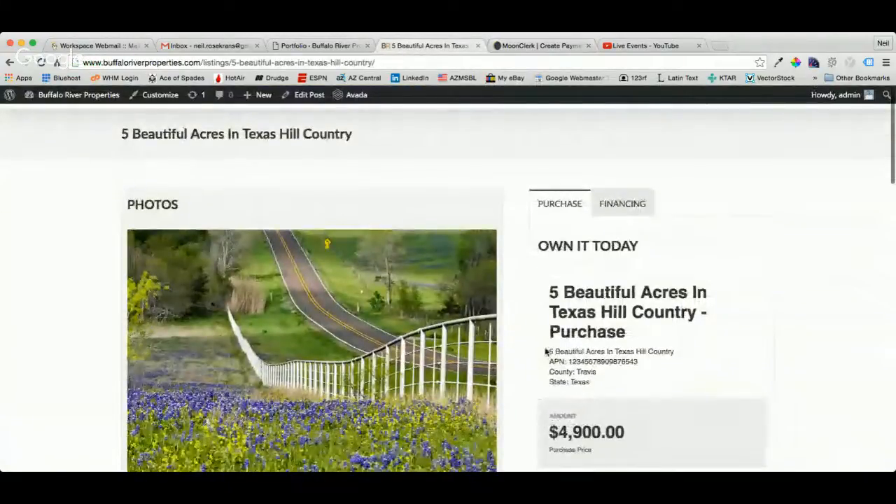
drag(548, 352, 596, 384)
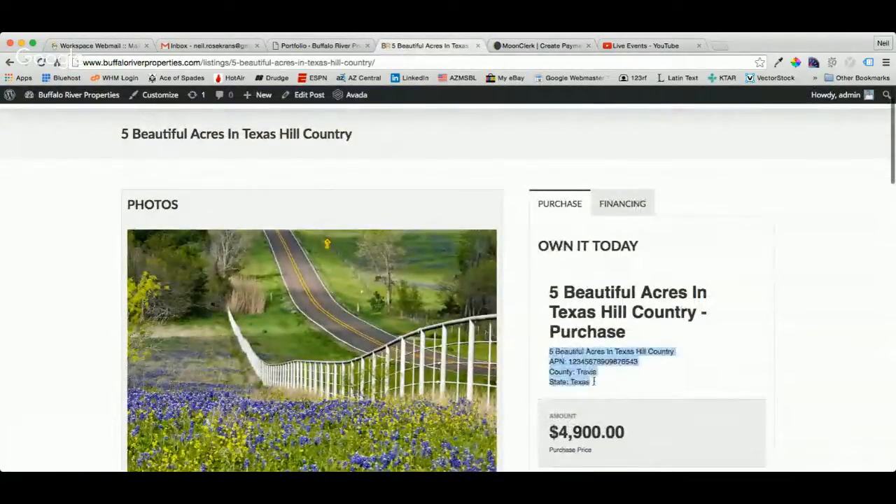
click(551, 294)
drag(552, 295, 626, 334)
drag(551, 352, 600, 381)
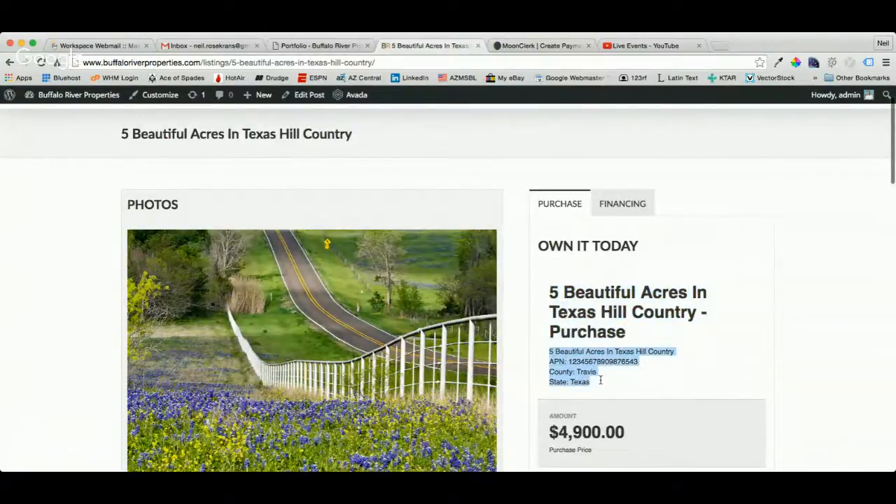
Step: Switch back to MoonClerk and enter the form description "2.5 mountainside acres outside Prescott, Arizona", with the property's APN on a second line
click(520, 49)
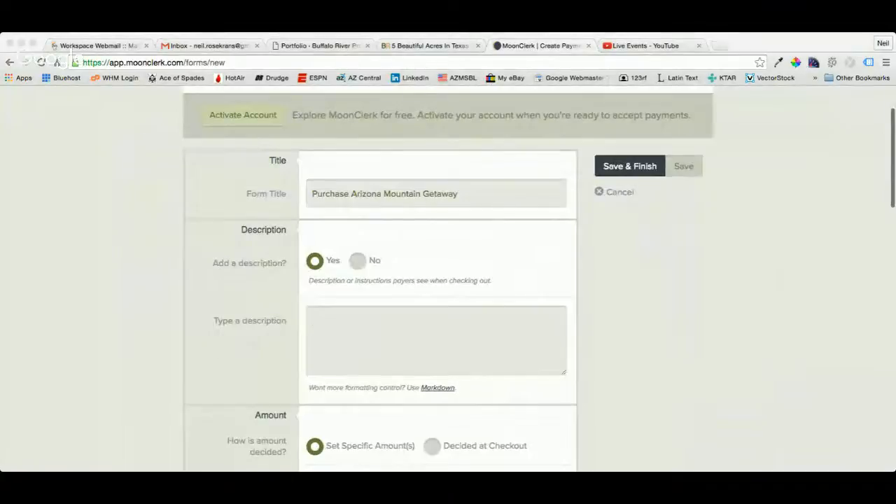
click(374, 333)
text(2.5 mountainside acres outside Prescott, Arizona APN: 123-45-6789)
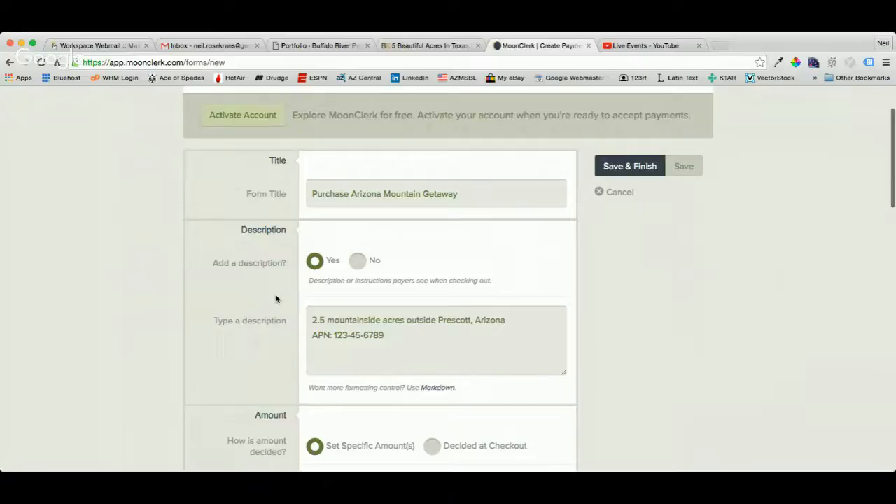
click(328, 319)
text(acre)
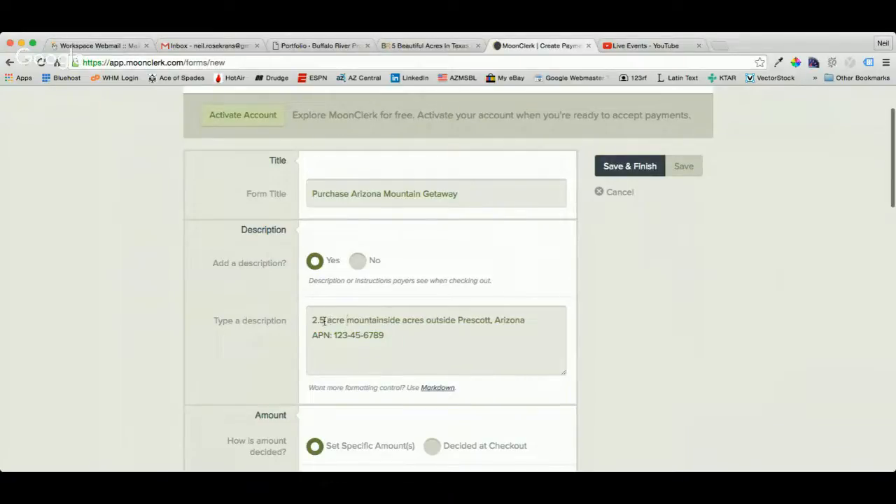
key(BackSpace)
key(BackSpace)
key(BackSpace)
key(BackSpace)
key(BackSpace)
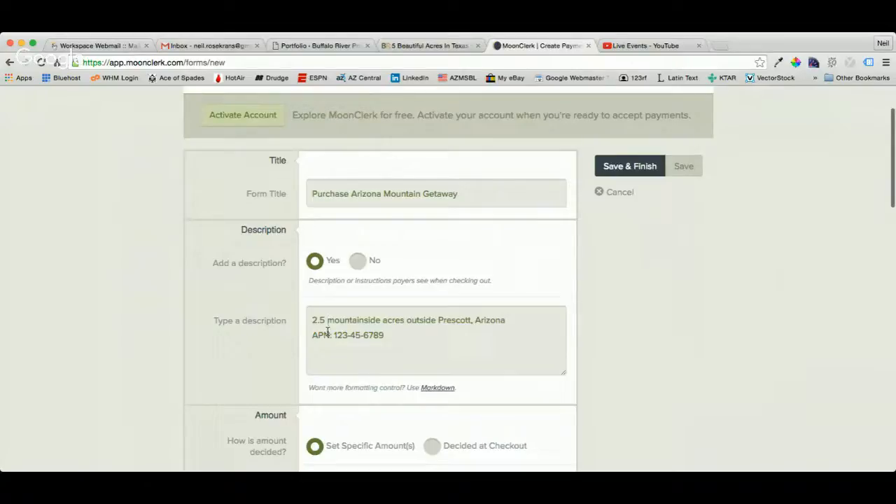
Step: Set the form's specific amount to $3000.00 with the description "Purchase Price"
scroll(276, 344, down, 3)
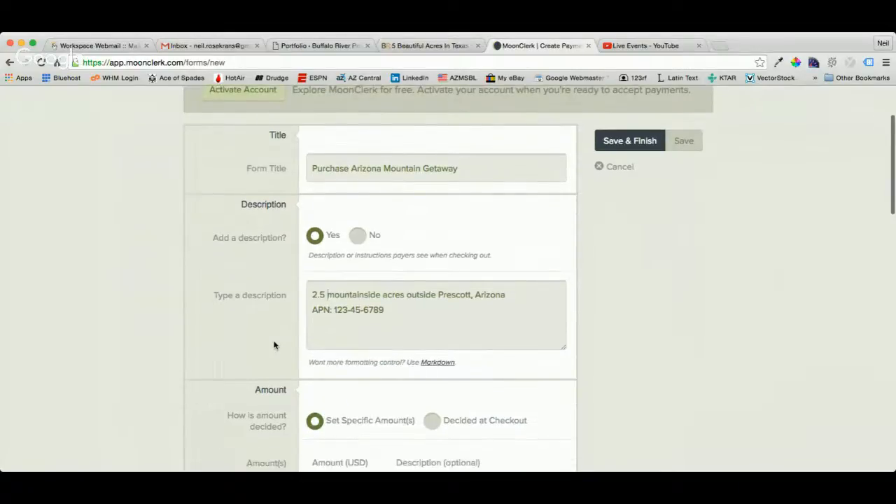
scroll(274, 344, down, 2)
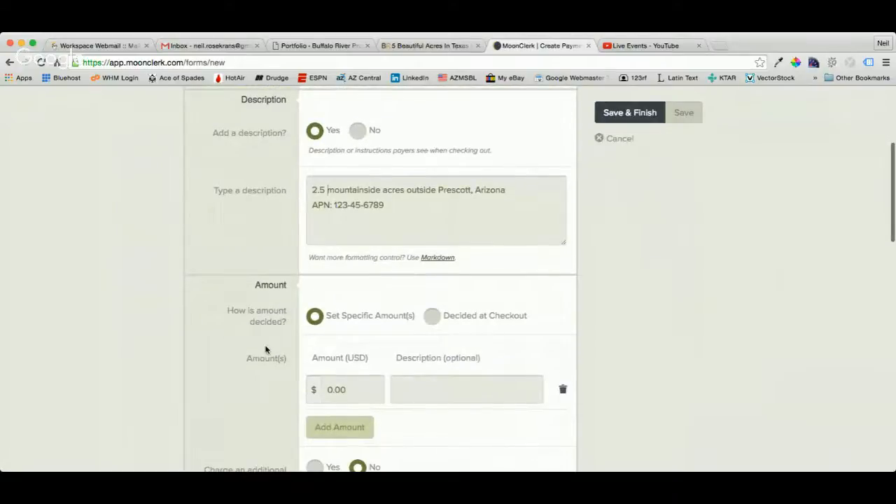
scroll(265, 349, down, 2)
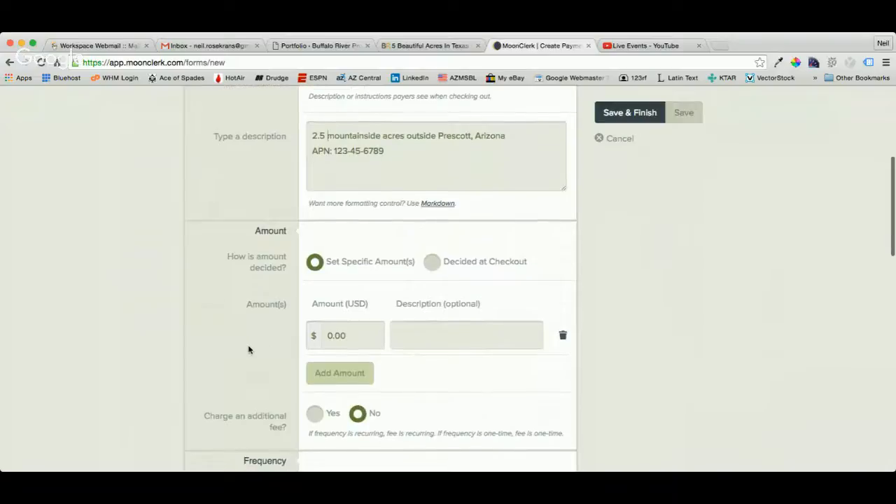
click(321, 338)
text(3000.00)
click(399, 333)
text(Purchase )
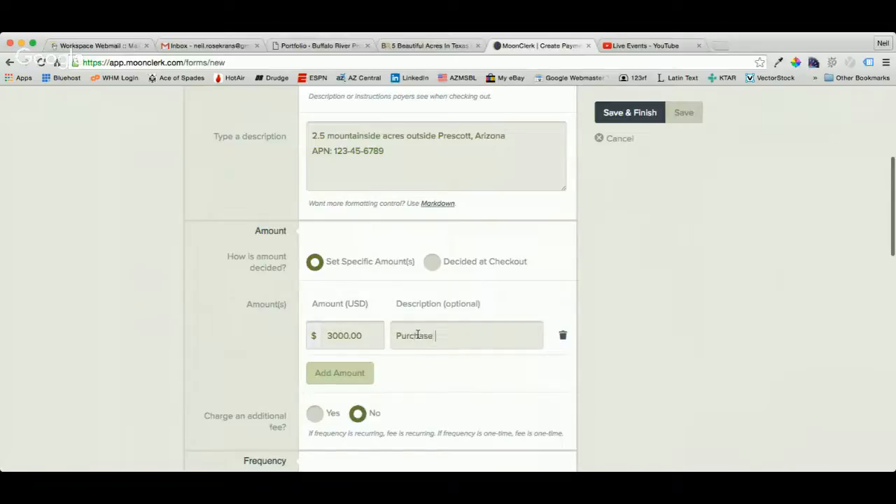
text(Price)
Step: Examine the form's additional fee, payment frequency and payer information options
scroll(240, 350, down, 2)
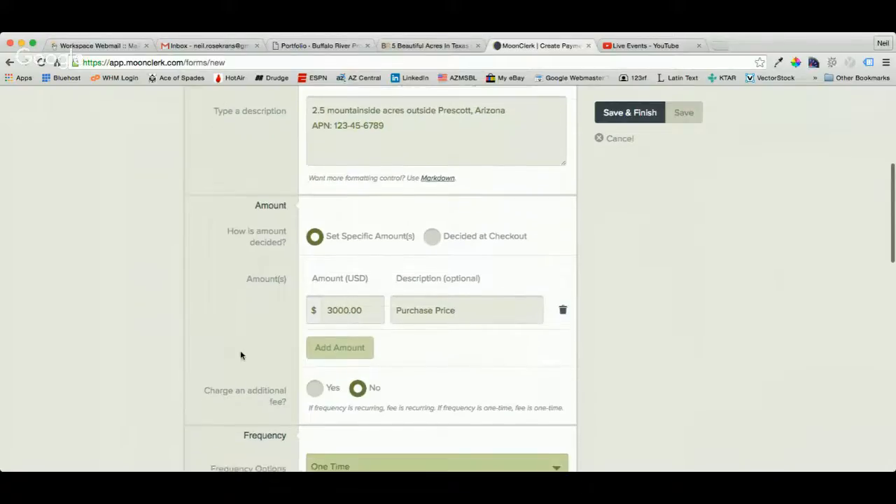
scroll(240, 353, down, 1)
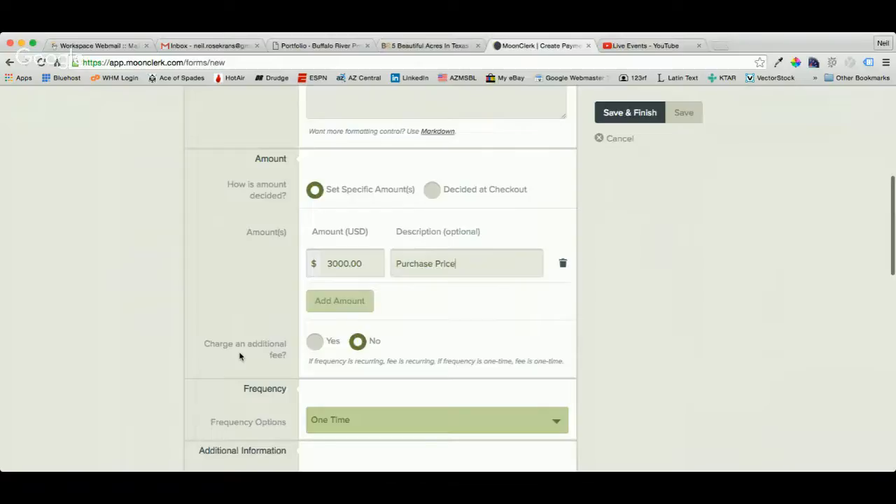
scroll(241, 356, down, 2)
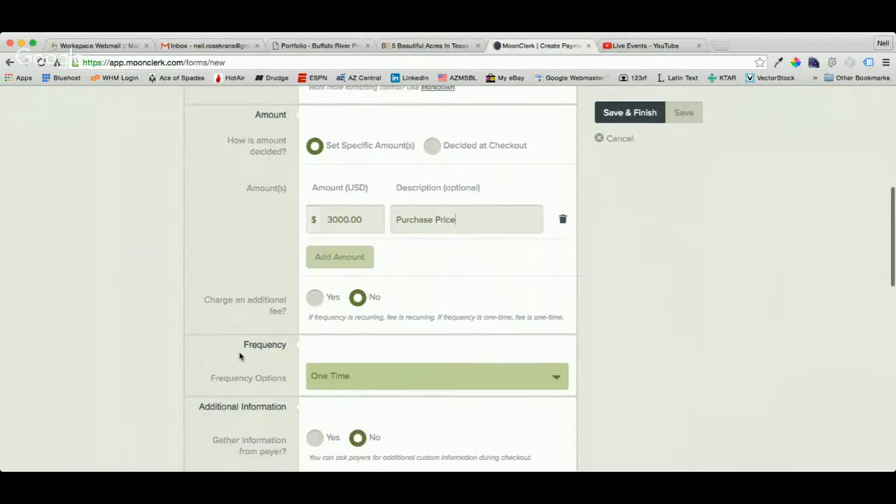
scroll(239, 356, down, 1)
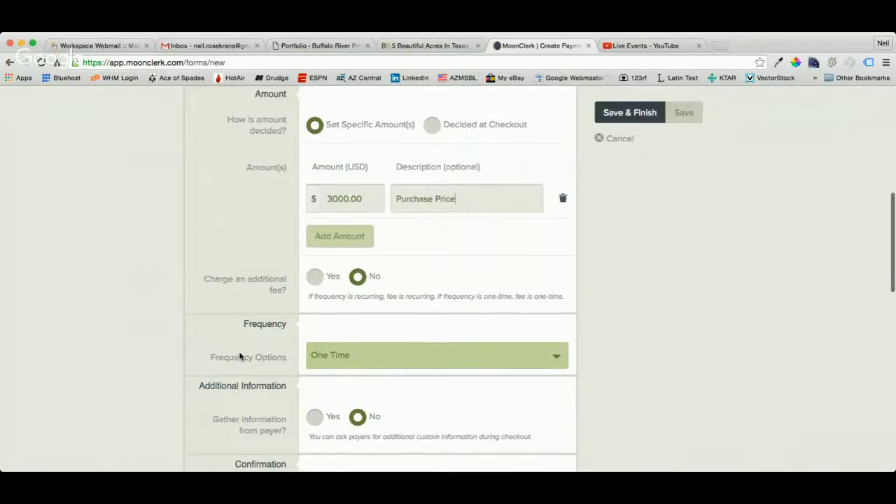
scroll(201, 356, down, 1)
scroll(200, 354, down, 3)
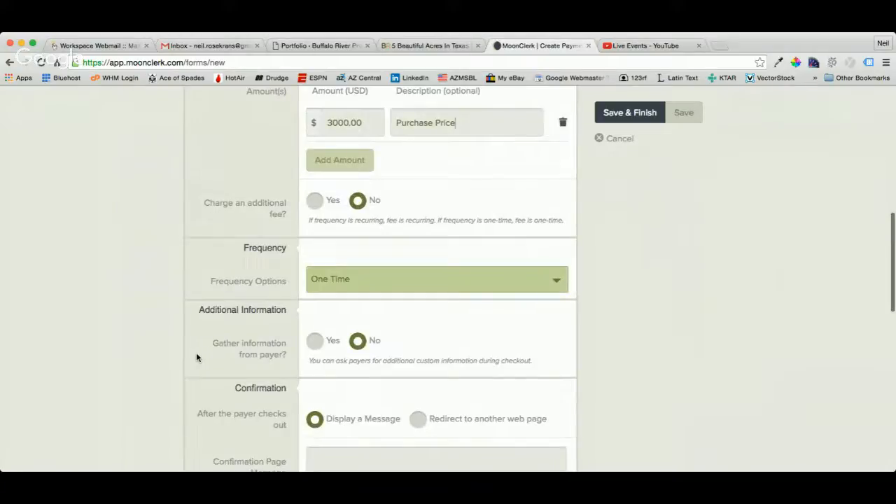
scroll(197, 357, down, 2)
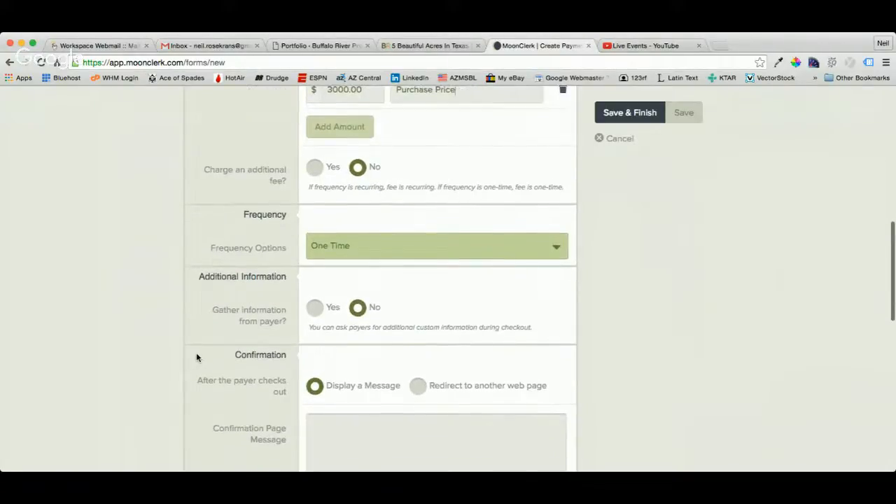
scroll(196, 358, down, 2)
scroll(187, 360, down, 2)
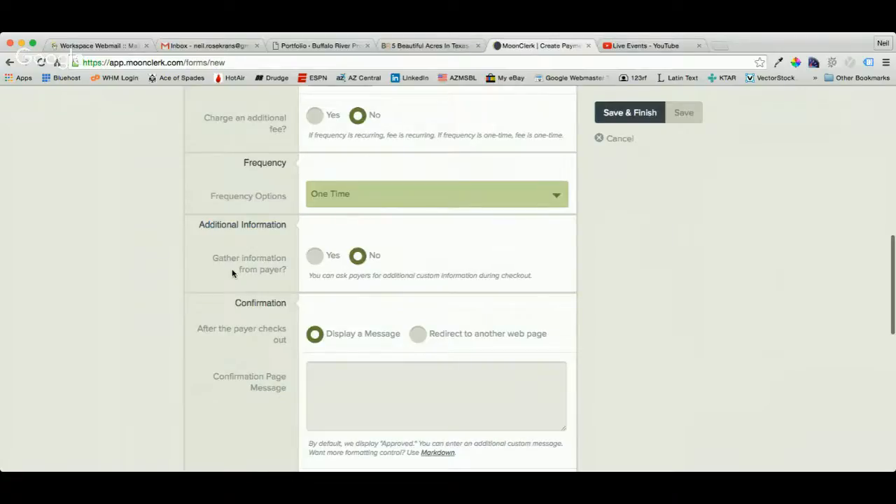
Step: Enter the confirmation page message "Thank you for your purchase. We will e-mail you more information."
scroll(232, 271, down, 3)
scroll(230, 274, down, 2)
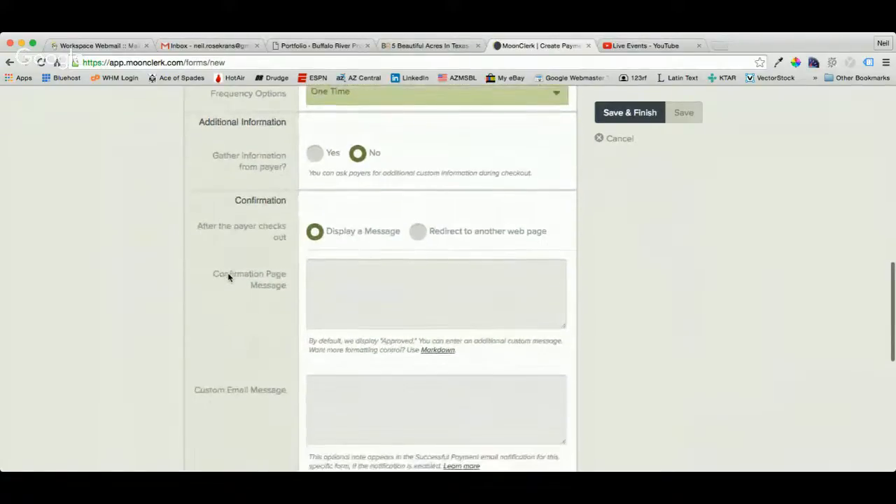
scroll(227, 279, down, 1)
scroll(210, 286, down, 2)
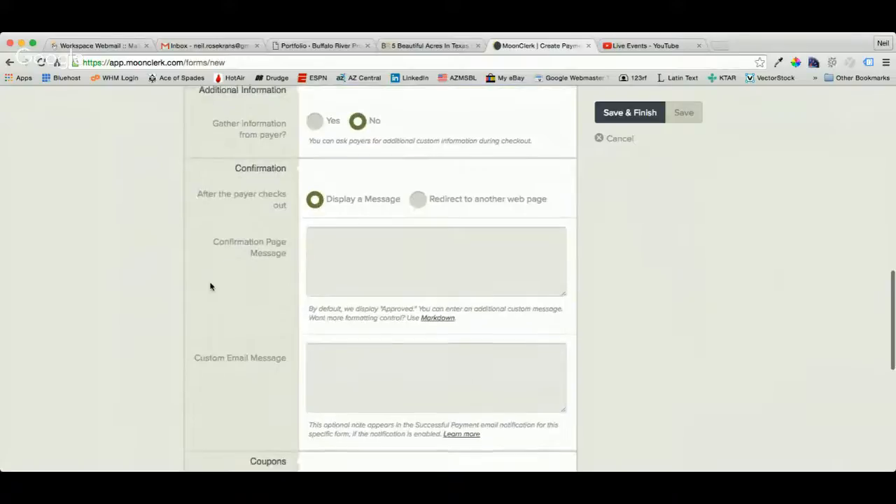
click(333, 230)
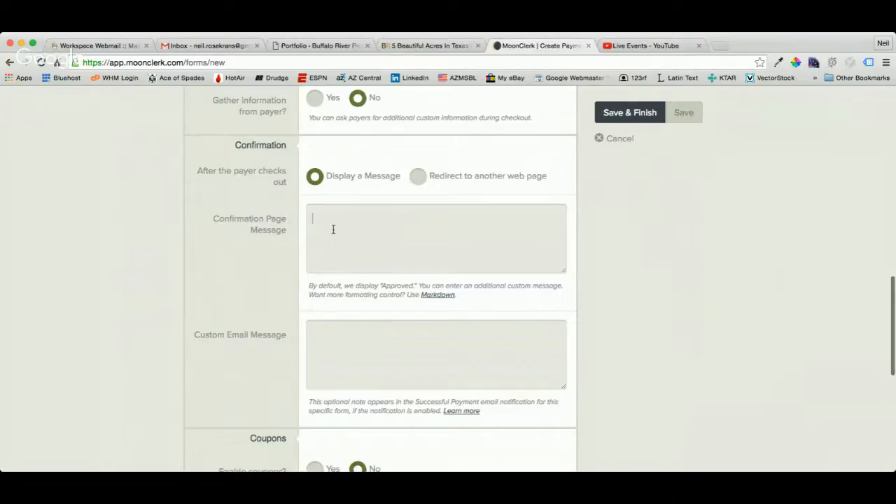
text(Thank you for your purchase. We will e-mail )
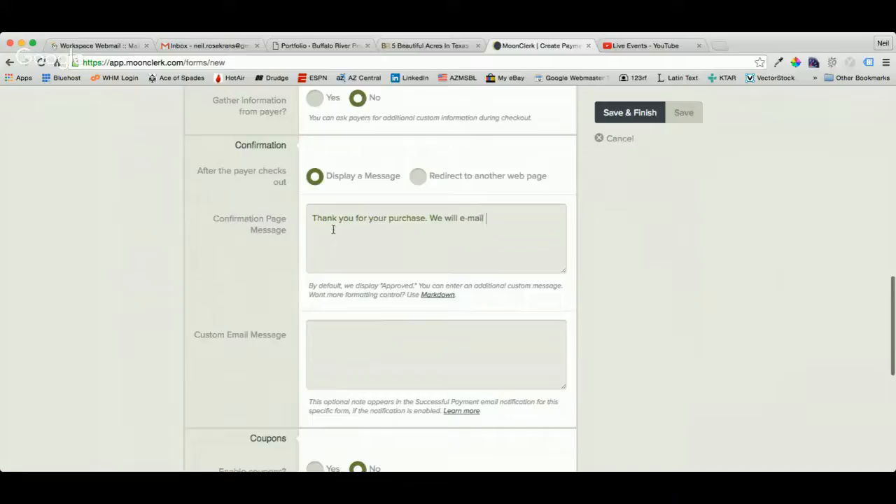
text(you more information.)
Step: Enter the custom email message "Thank you for your purchase. Here are the next steps..."
scroll(274, 354, down, 2)
click(345, 299)
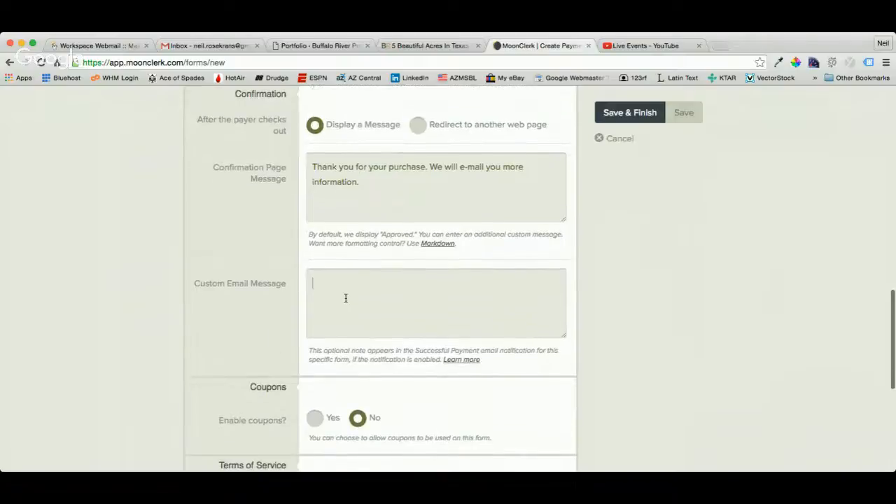
text(Thank you for your purchase. Here are the n)
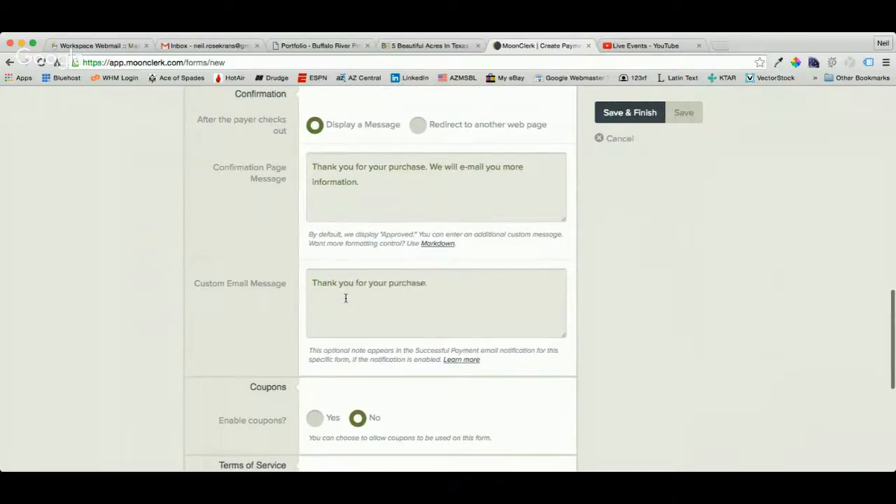
text(ext steps...)
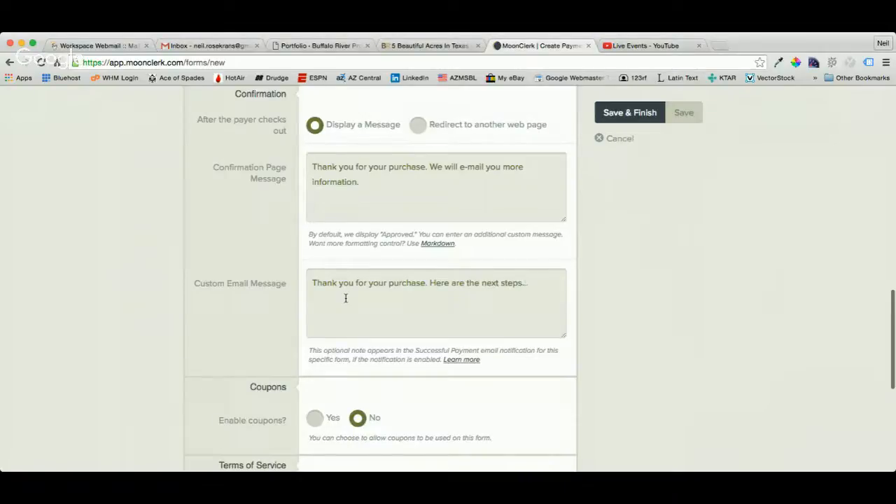
scroll(241, 329, down, 1)
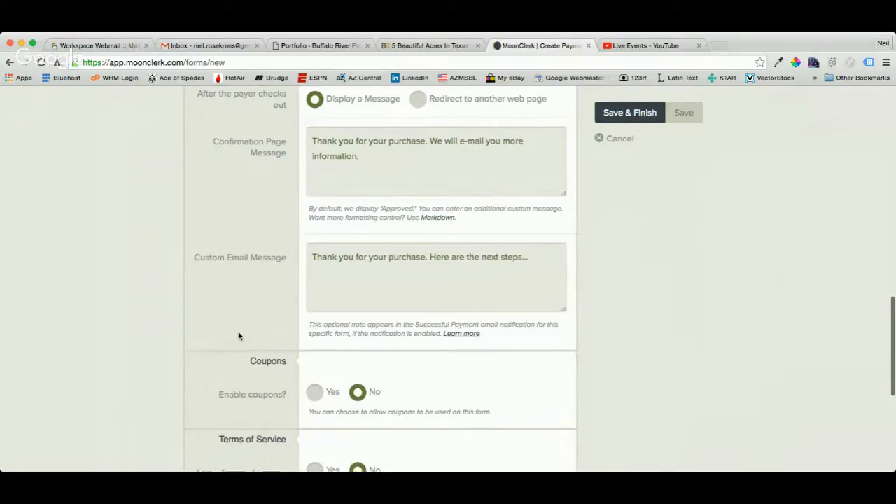
scroll(238, 337, down, 3)
scroll(239, 338, down, 2)
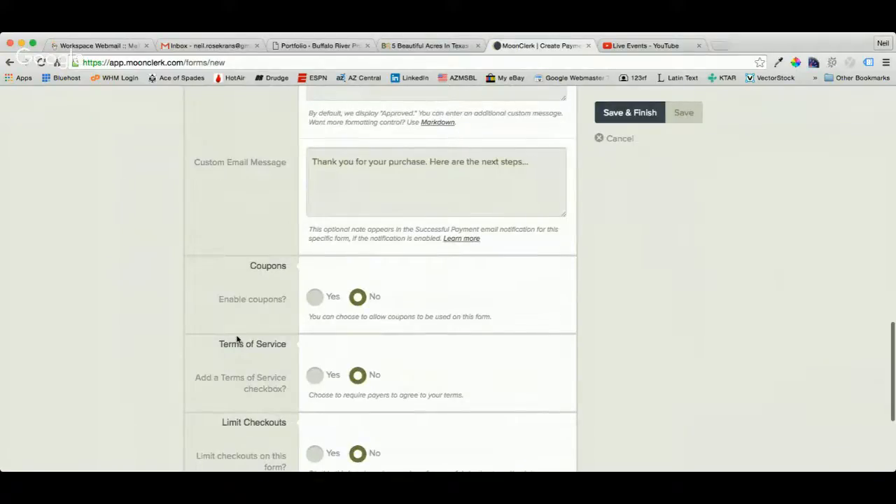
scroll(237, 340, down, 4)
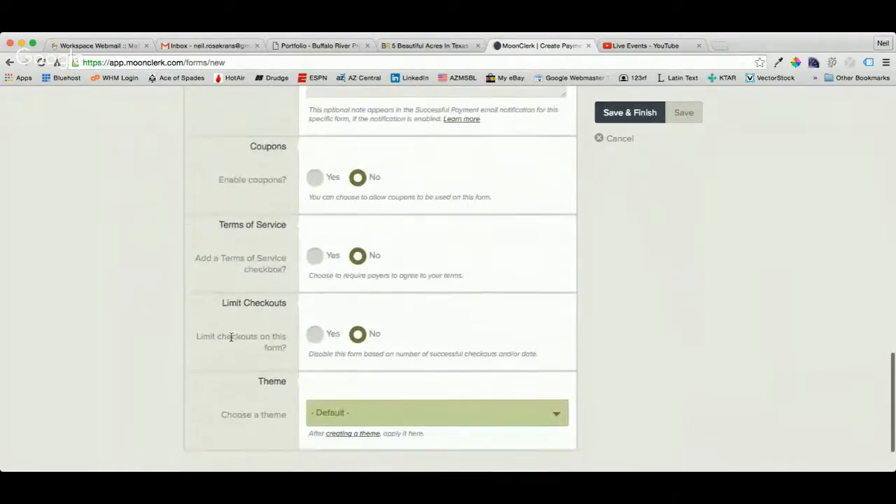
scroll(292, 265, down, 1)
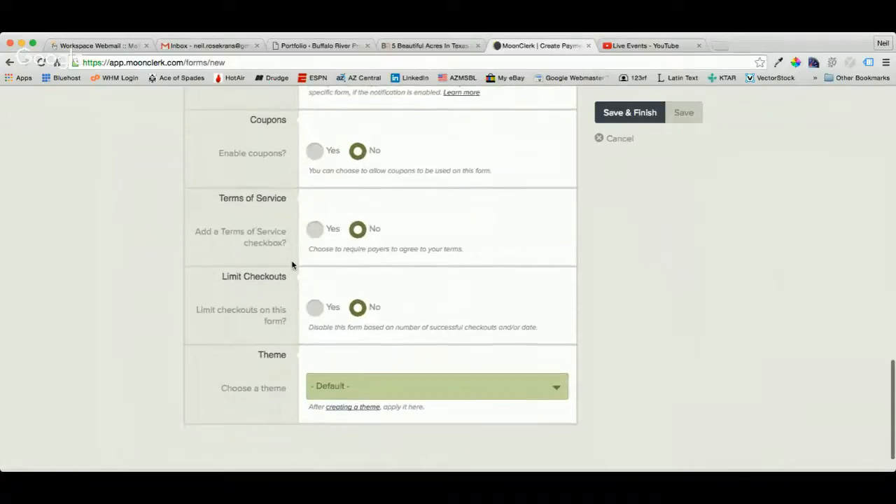
click(315, 231)
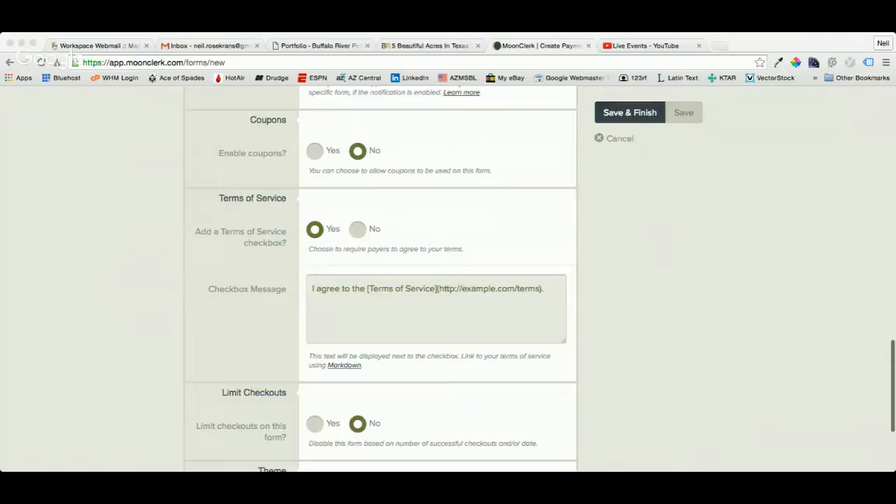
click(336, 316)
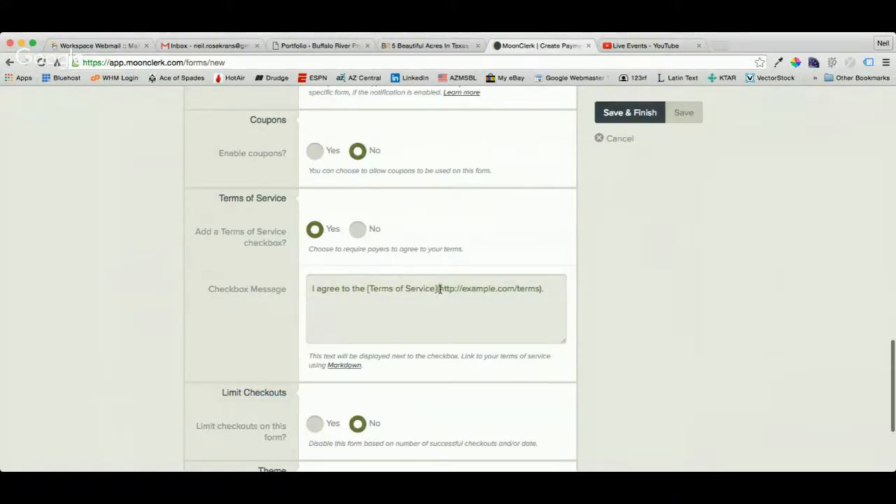
drag(438, 288, 537, 289)
text(http://www.buffaloriverproperties.com/terms-conditions/)
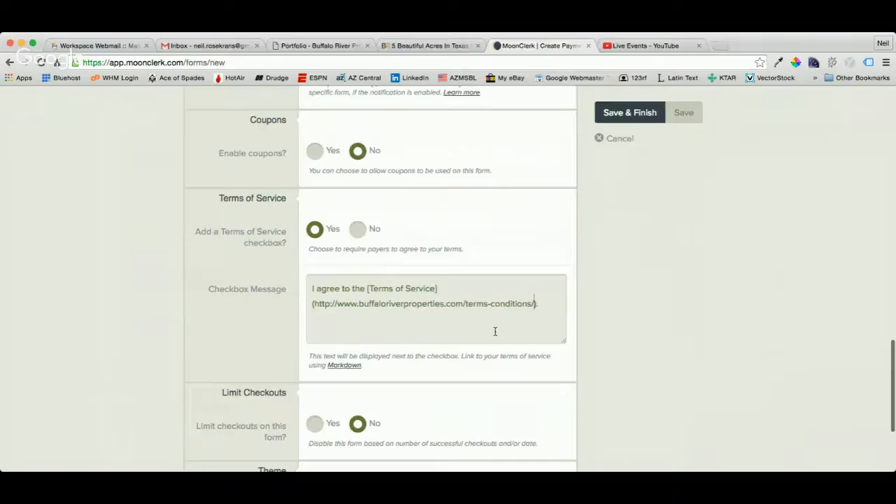
Step: Limit checkouts on the form, with a successful checkout limit of 1
scroll(495, 331, down, 4)
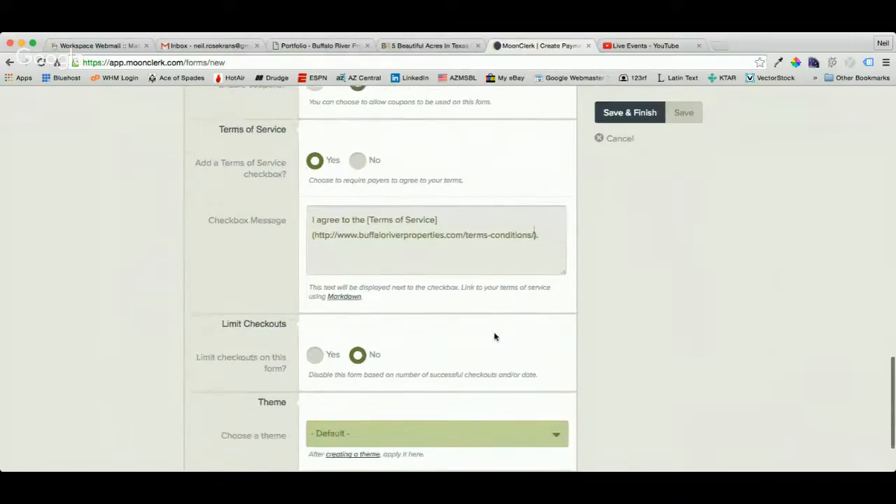
scroll(495, 337, down, 1)
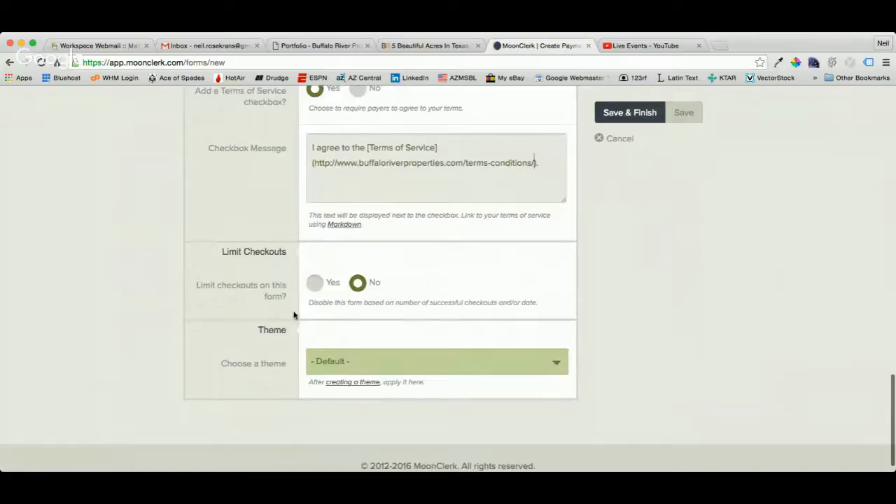
click(314, 282)
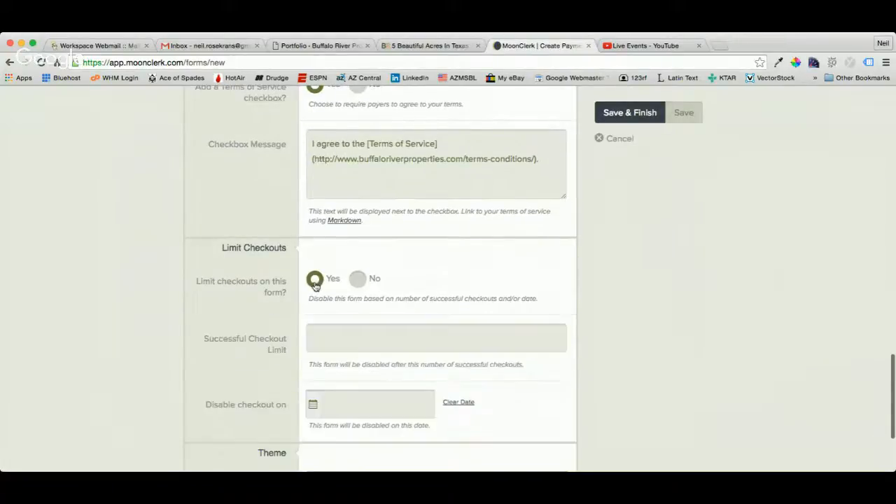
scroll(245, 313, down, 2)
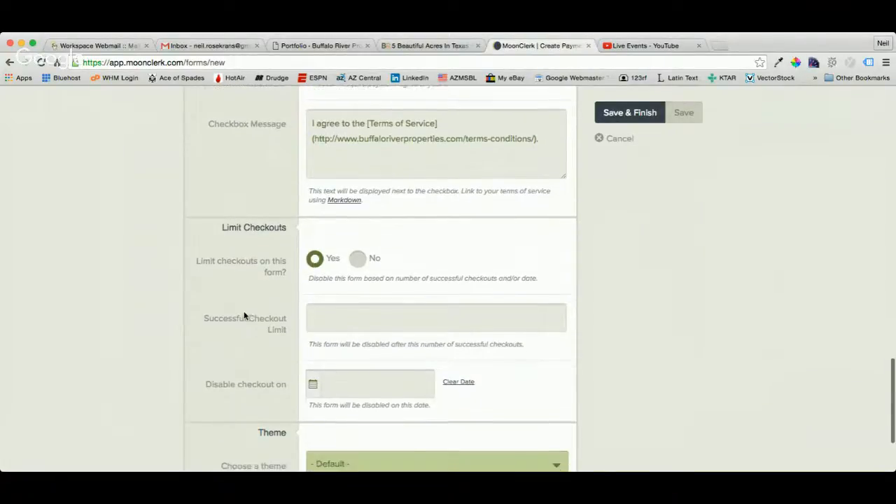
click(339, 303)
text(1)
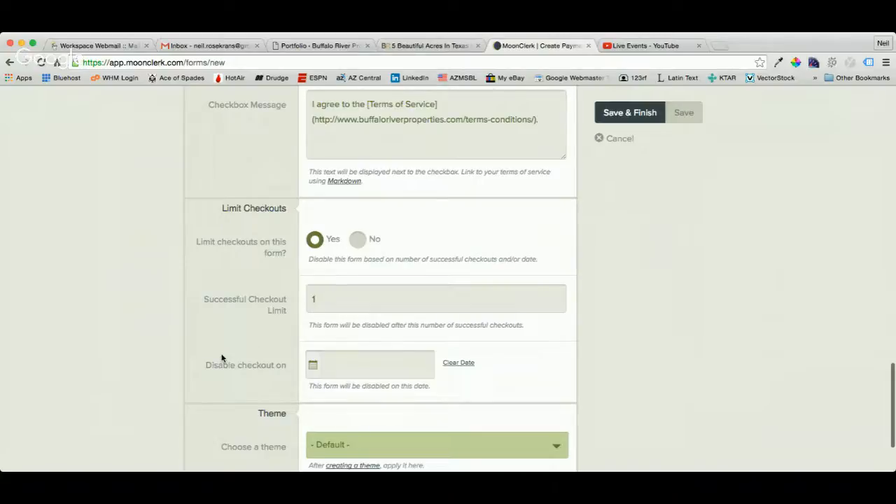
Step: Save and finish the Arizona Mountain Getaway purchase form with the default theme
scroll(221, 358, down, 3)
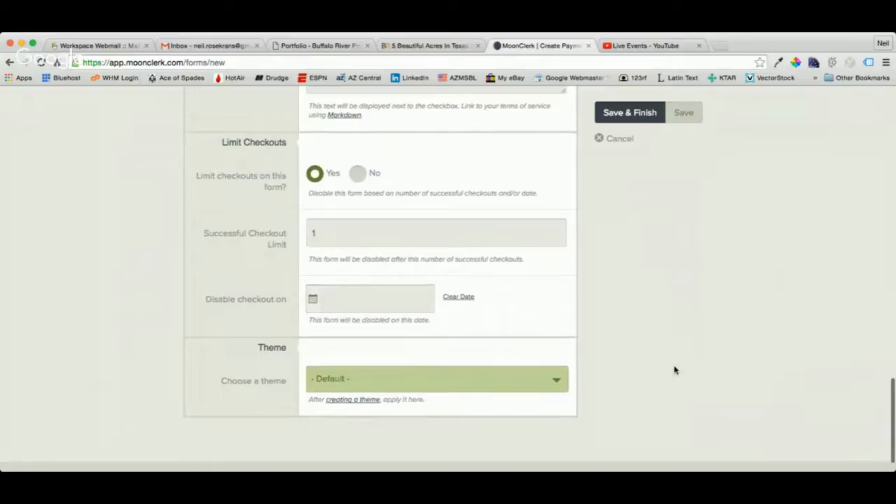
scroll(675, 370, up, 2)
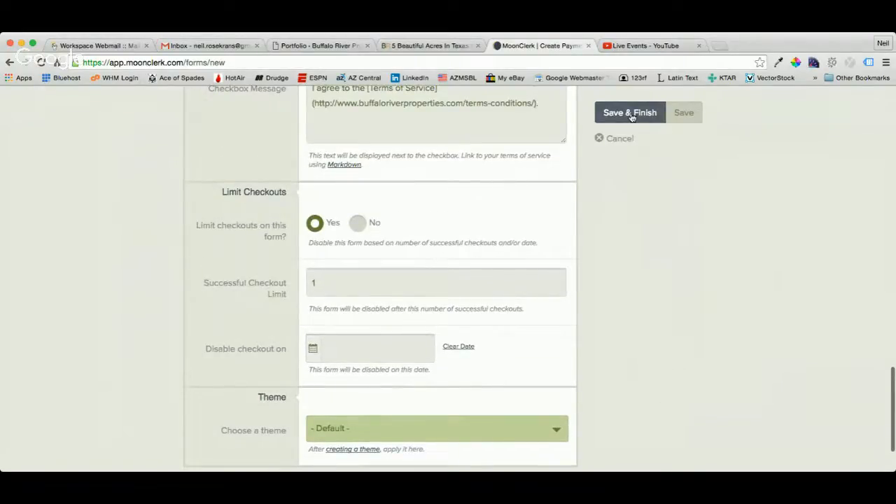
click(631, 114)
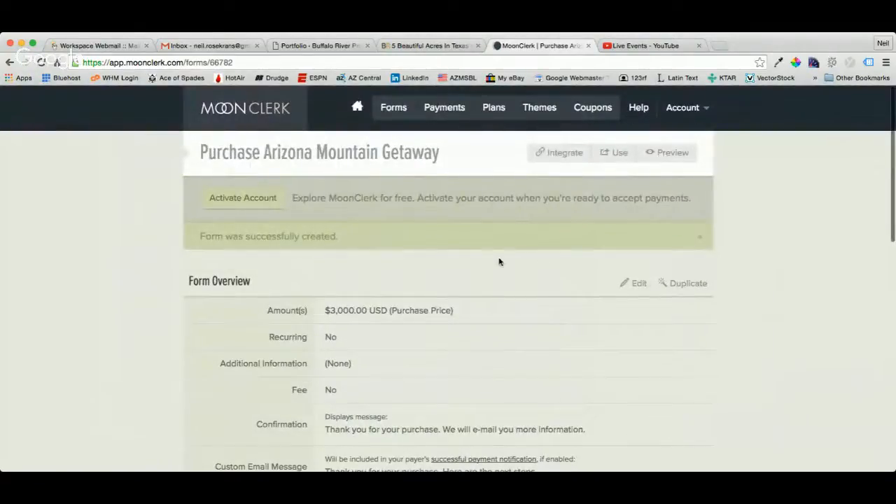
Step: Open the saved form's usage options and select its shortcode for a WordPress website
click(615, 155)
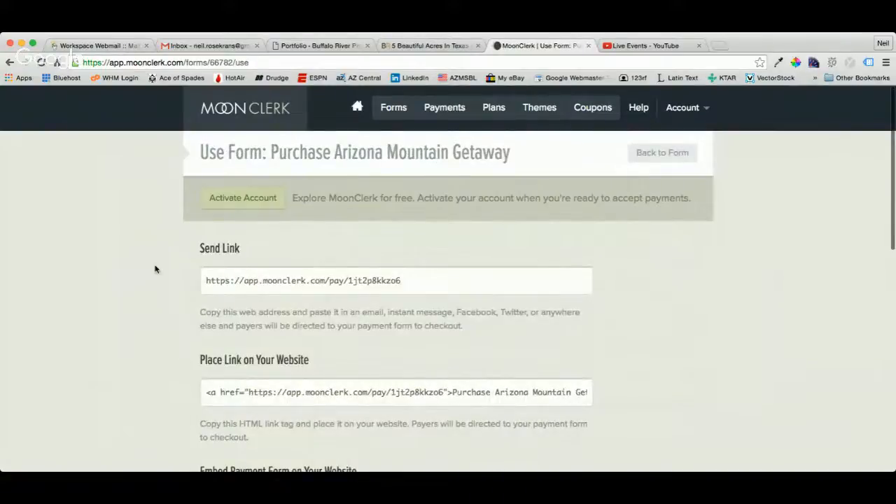
scroll(141, 305, down, 1)
scroll(142, 306, down, 10)
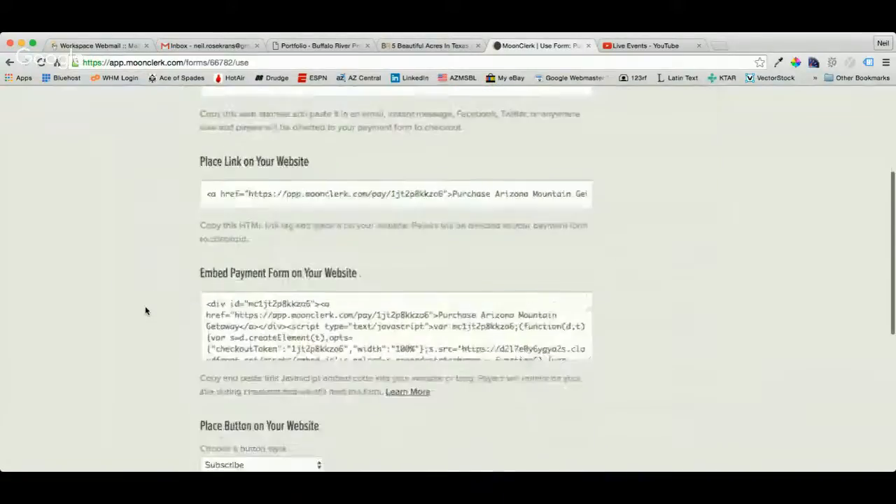
scroll(146, 311, down, 4)
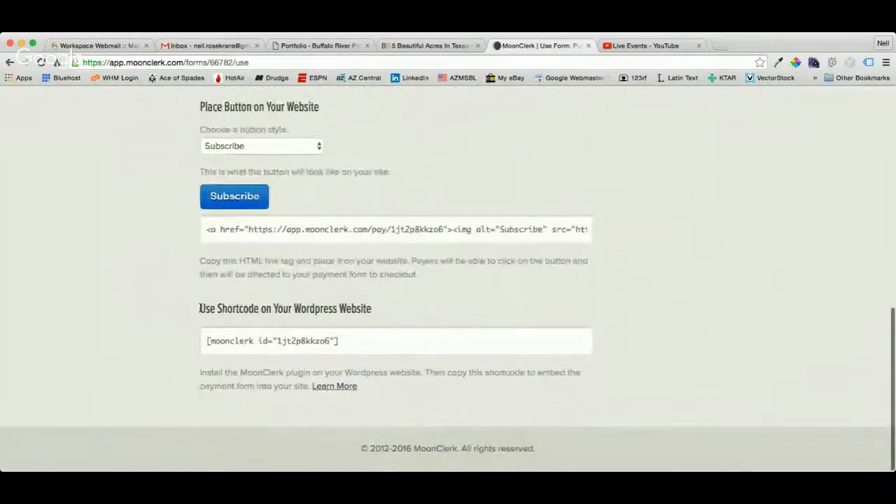
drag(200, 308, 372, 309)
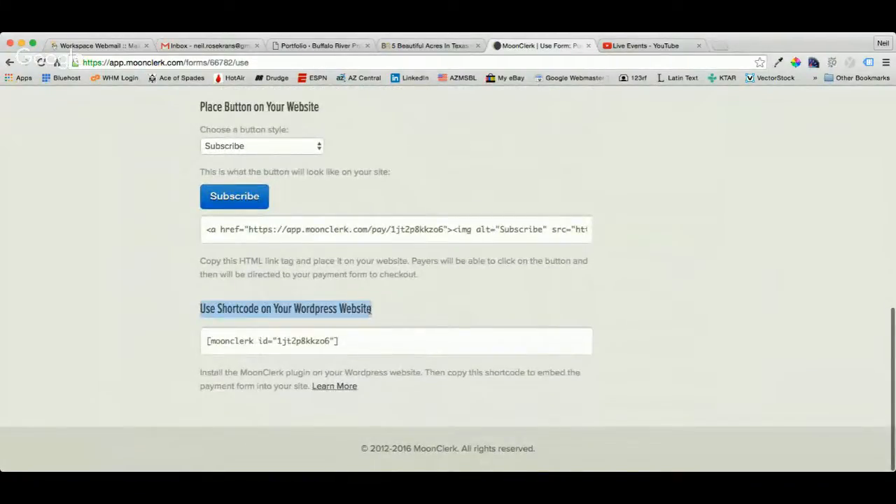
click(178, 344)
drag(207, 341, 342, 341)
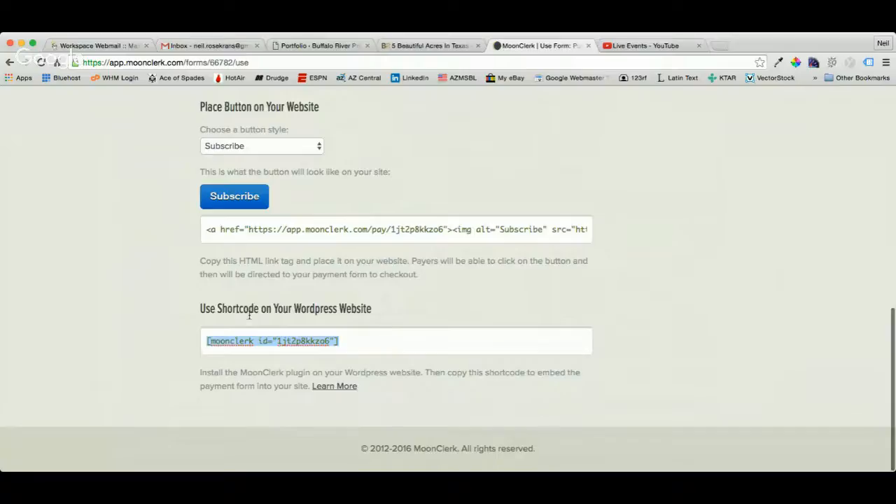
key(super+Tab)
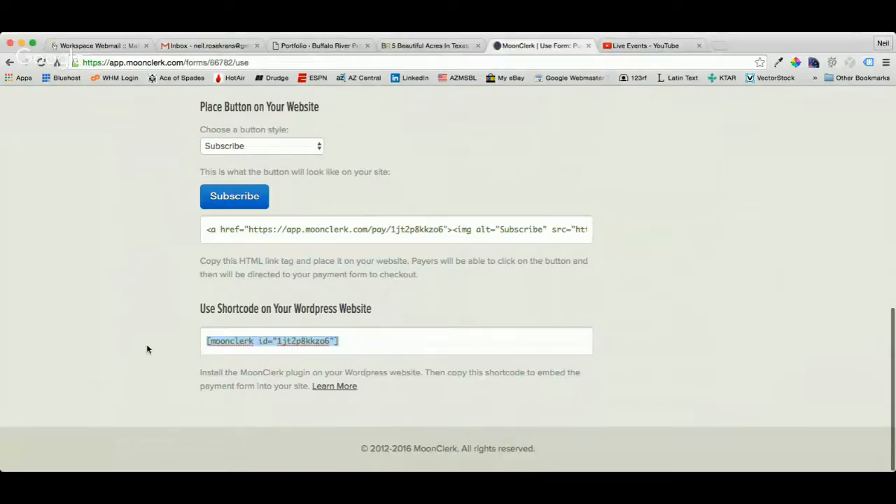
Step: Create another payment form from the forms list and title it "Finance Arizona Mountain Getaway"
scroll(145, 345, up, 5)
scroll(145, 345, up, 8)
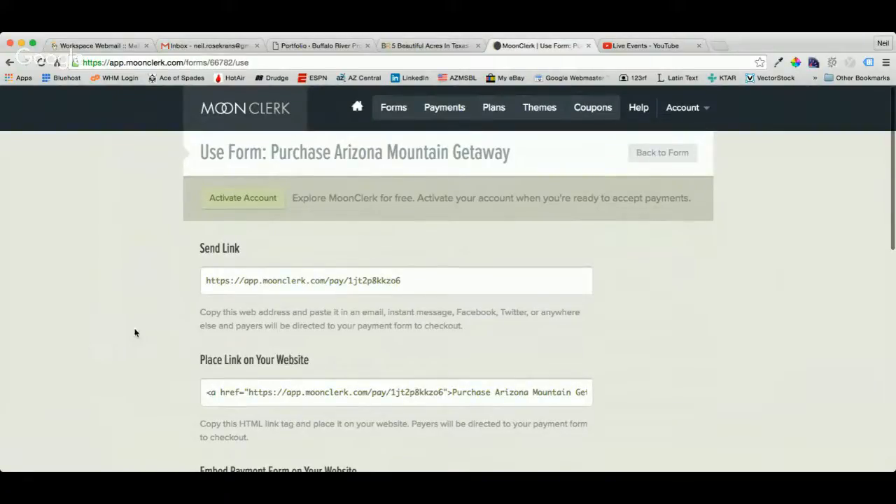
click(388, 109)
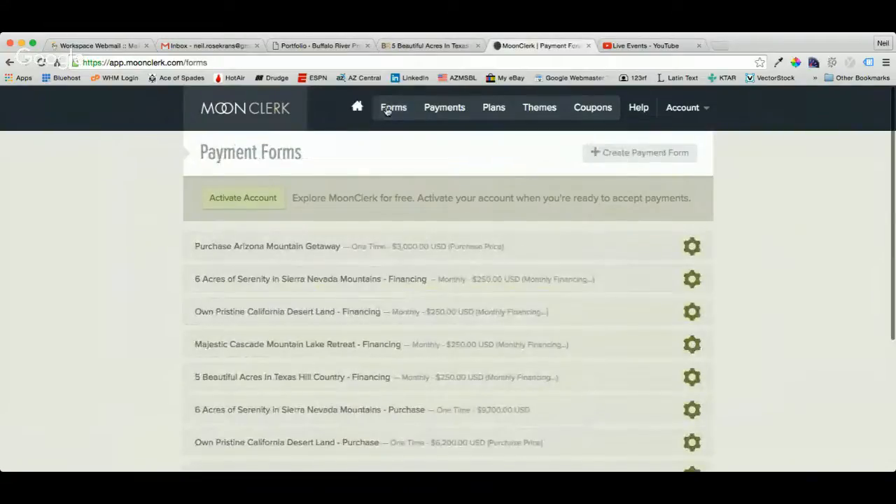
click(620, 156)
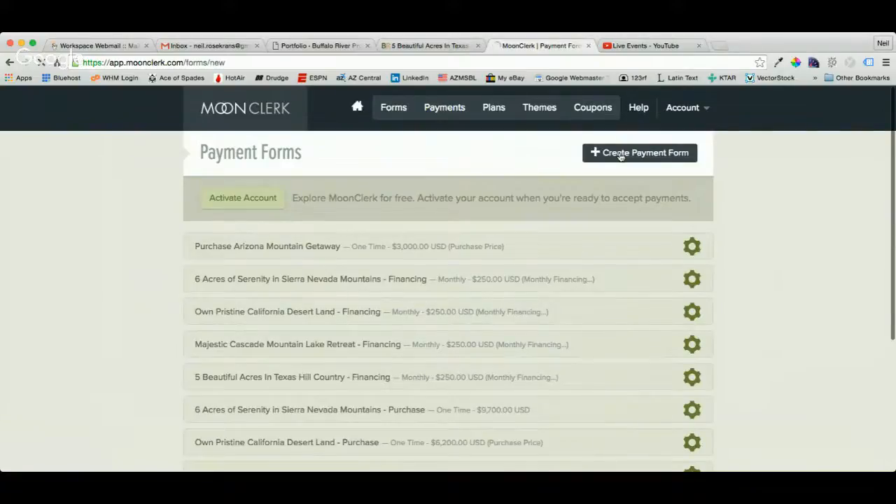
scroll(96, 276, down, 2)
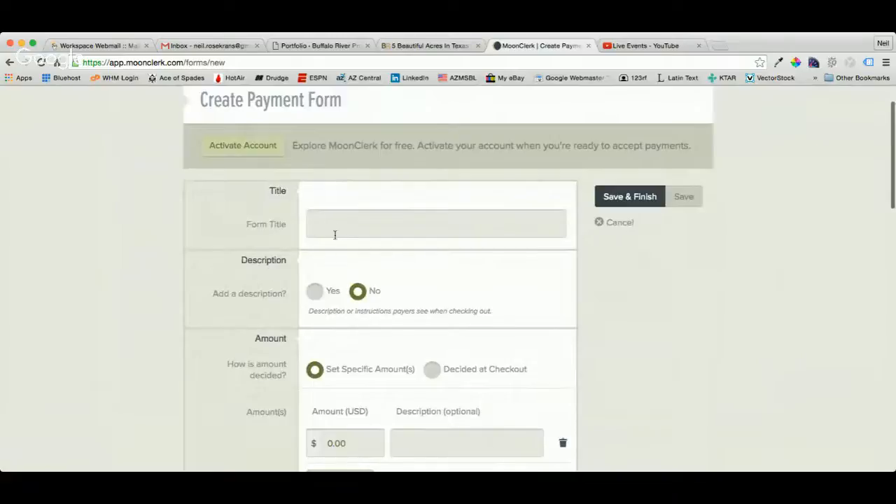
text(Finance Arizona Mountain Getaway)
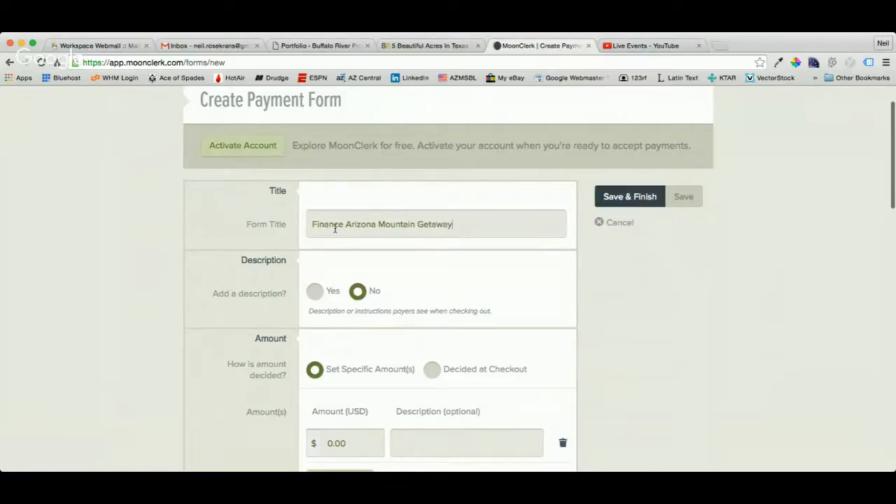
Step: Add the form description "2.5 mountainside acres outside Prescott, Arizona" followed by a line with the property's APN
scroll(241, 279, down, 1)
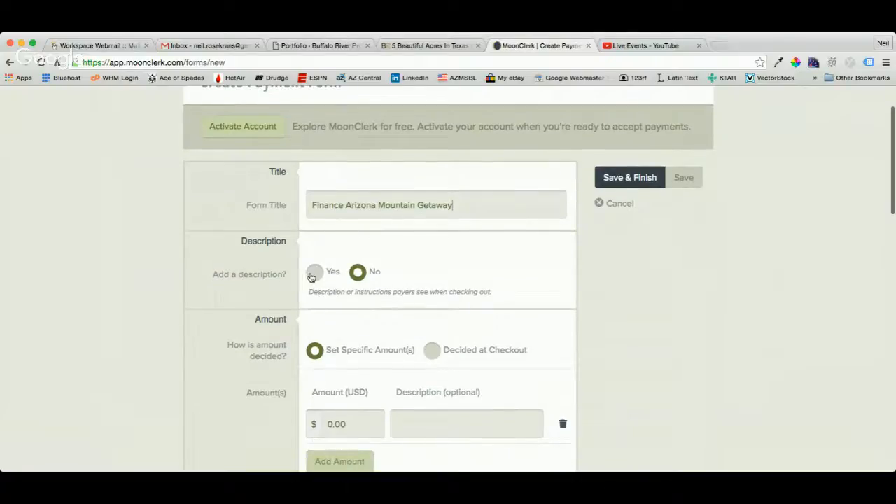
click(313, 275)
scroll(179, 310, down, 2)
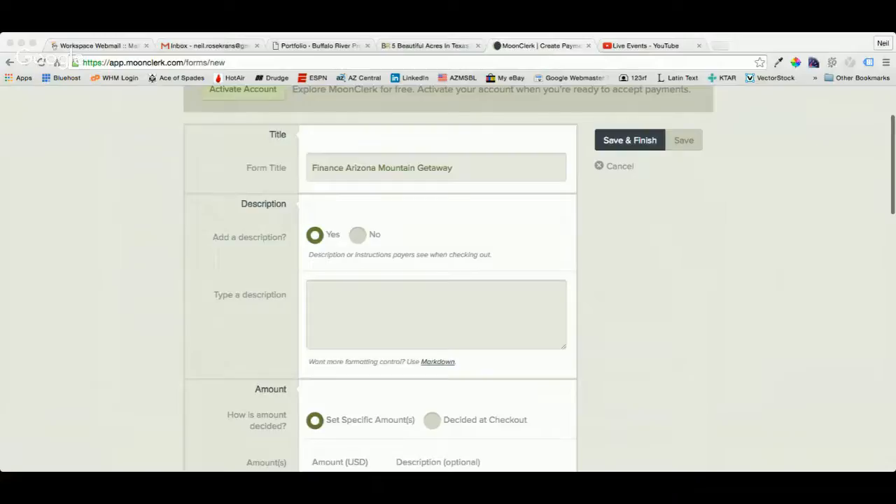
click(348, 316)
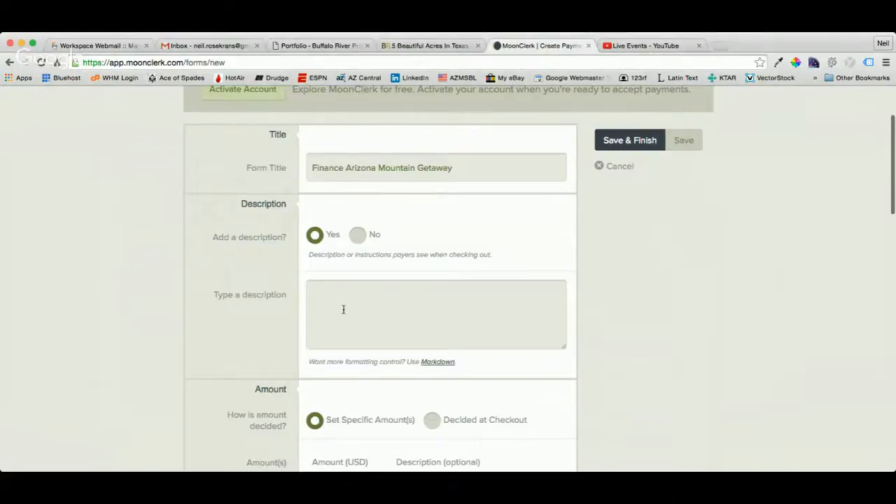
text(2.5 mountainside acres outside Prescott, Arizona APN: 123-45-6789)
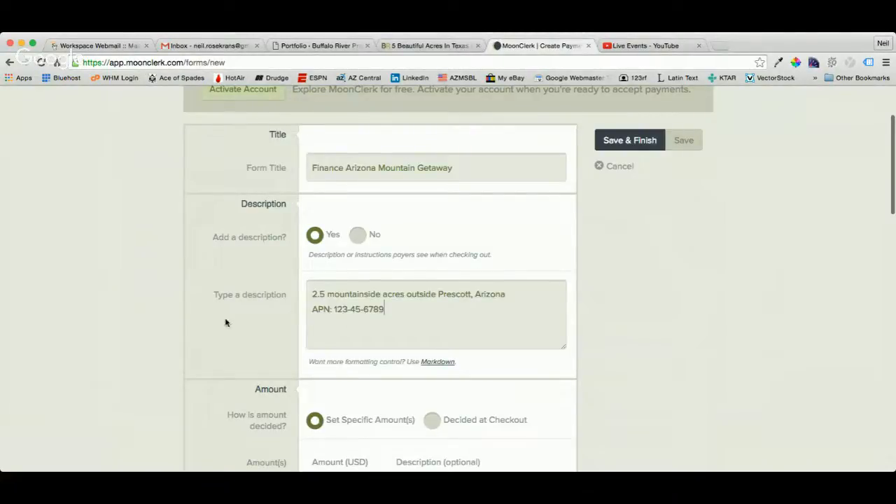
Step: Set the financing form's specific amount to $500.00 with the description "Monthly Financing Payment"
scroll(150, 348, down, 3)
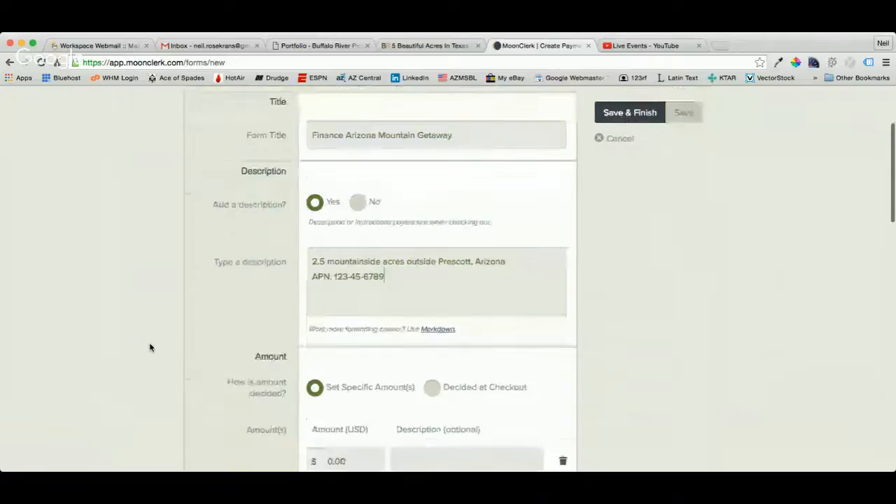
scroll(134, 354, down, 1)
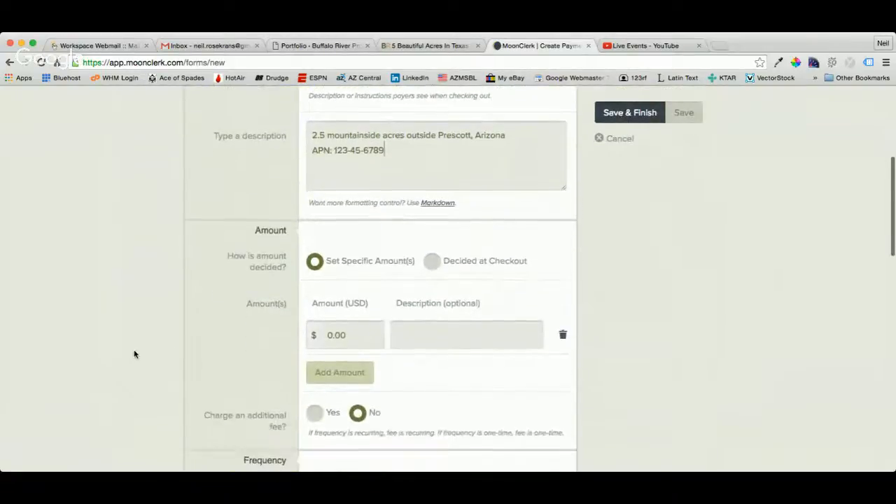
scroll(135, 353, down, 2)
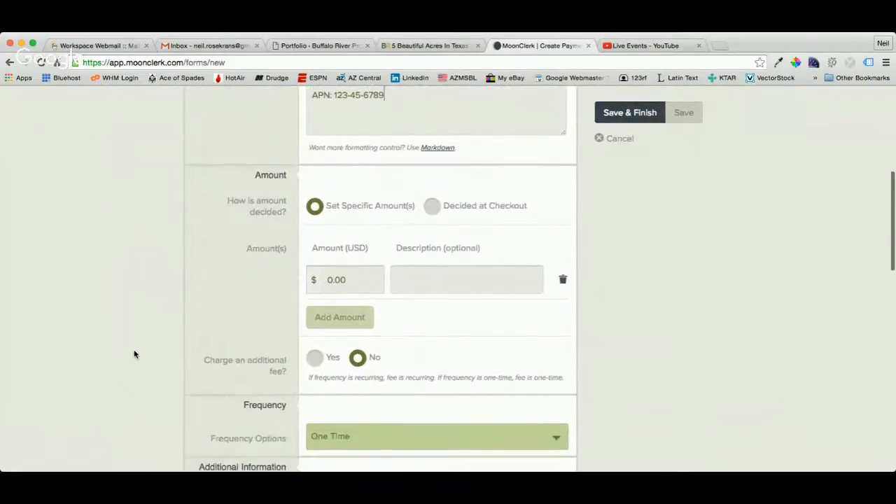
scroll(133, 354, down, 1)
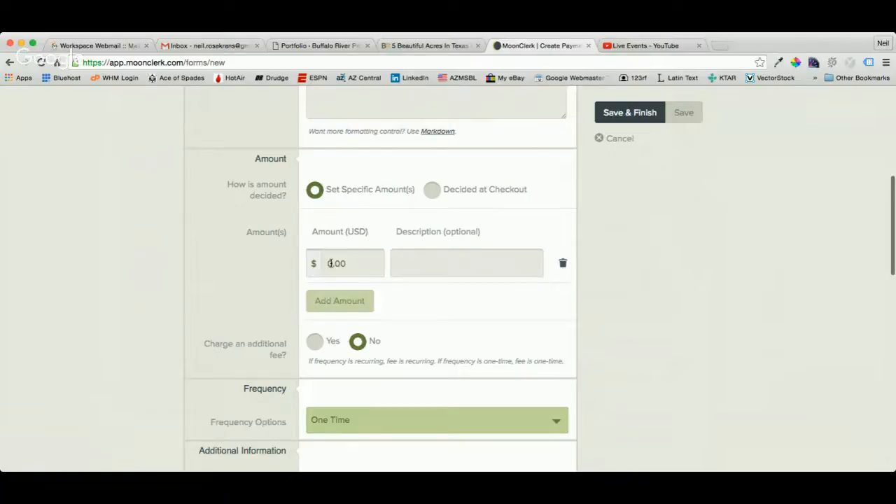
drag(329, 263, 314, 263)
text(500)
text(Monthly )
text(Fin)
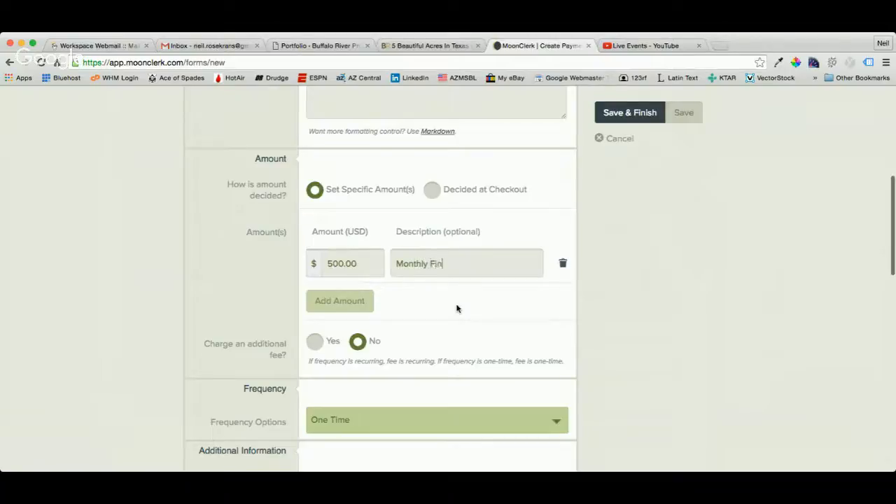
text(ancing Payment)
scroll(407, 334, down, 1)
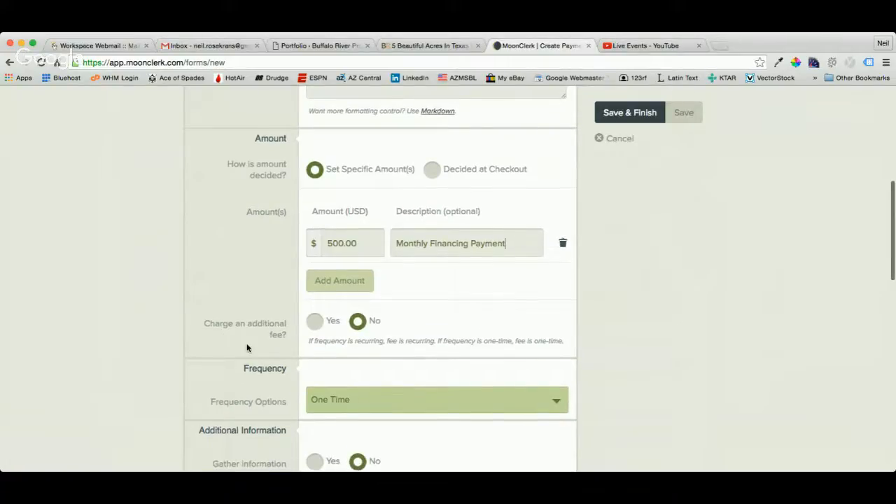
Step: Set the financing form's payment frequency to Recurring
scroll(246, 347, down, 1)
scroll(247, 346, down, 2)
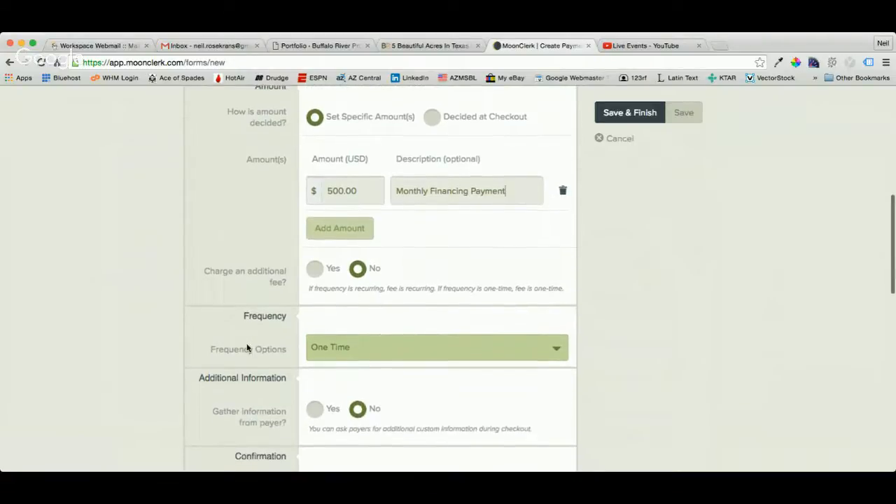
scroll(246, 347, down, 2)
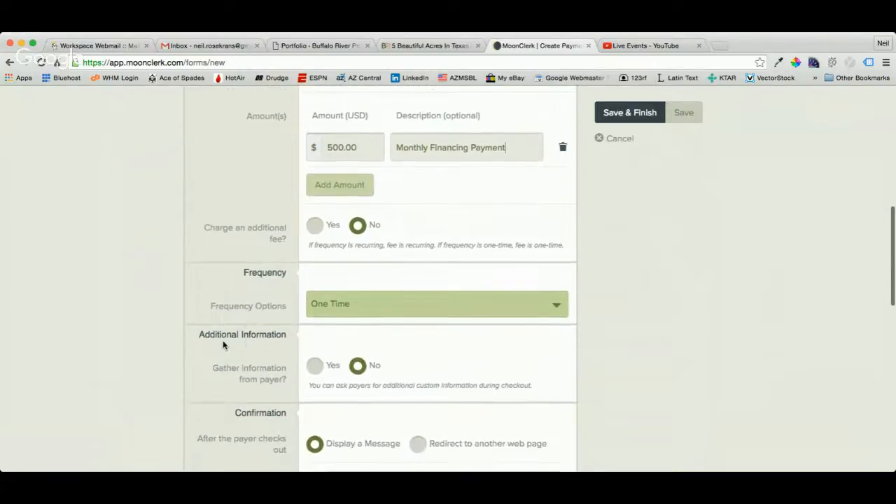
click(371, 307)
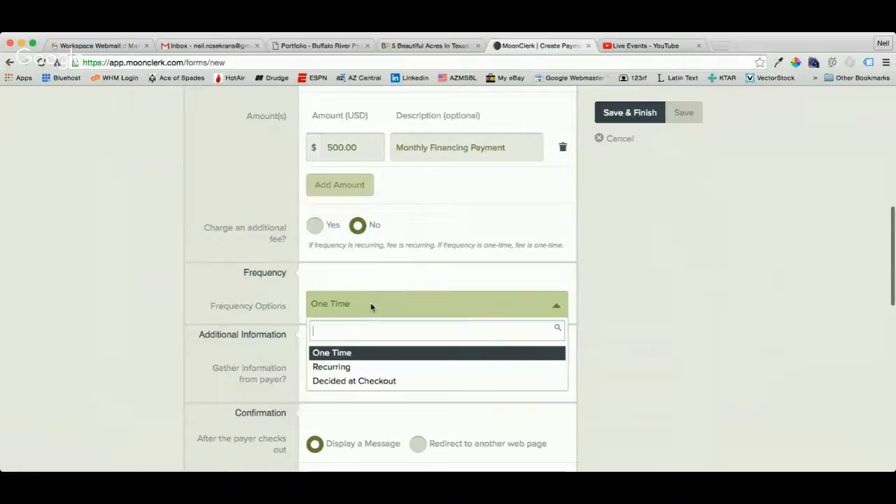
click(348, 368)
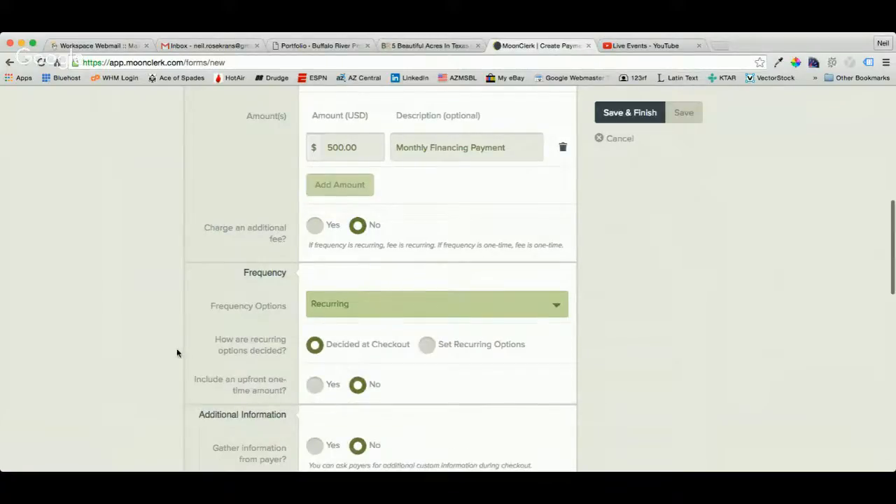
Step: Use set recurring options instead of deciding at checkout, with a Monthly recurring period
scroll(176, 348, down, 2)
scroll(169, 355, down, 1)
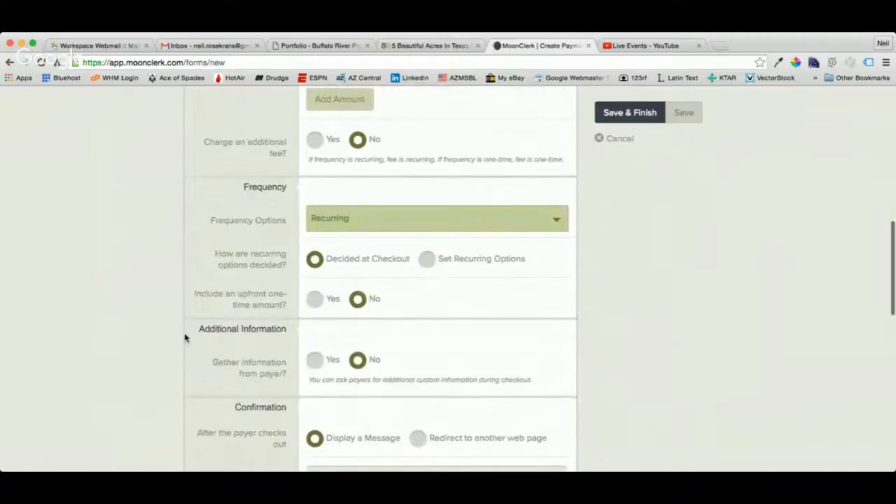
click(427, 259)
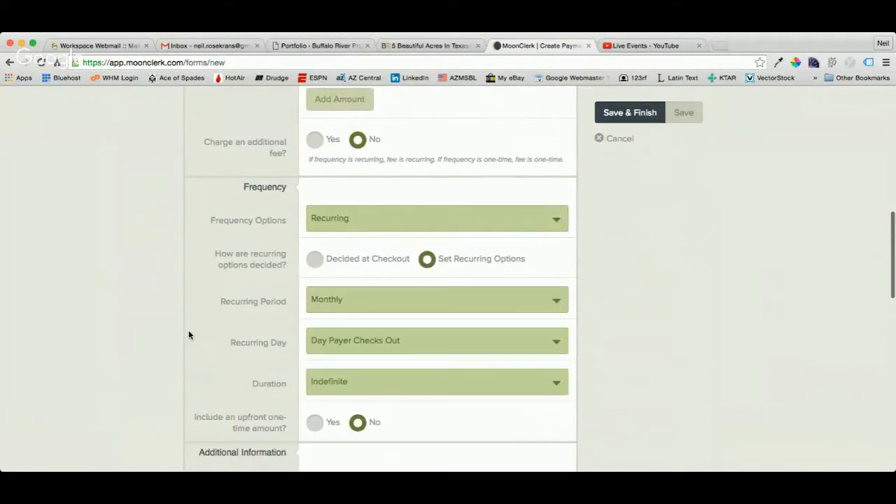
scroll(189, 336, down, 1)
click(358, 248)
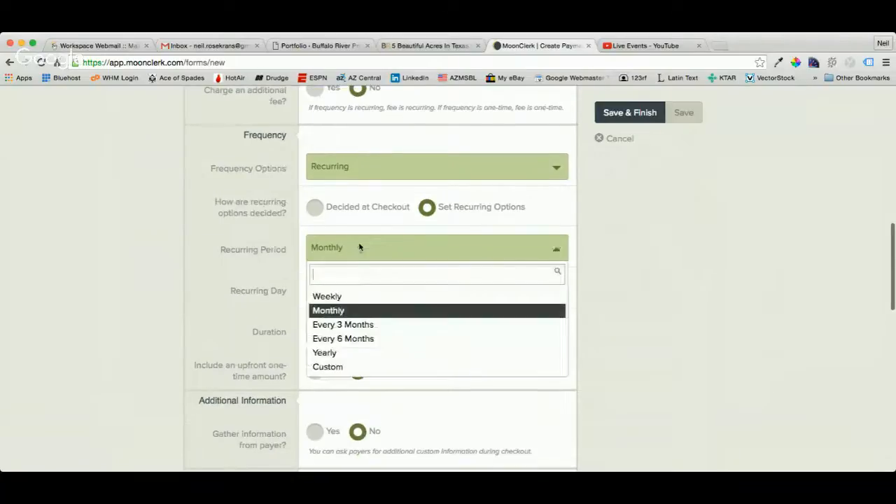
click(338, 311)
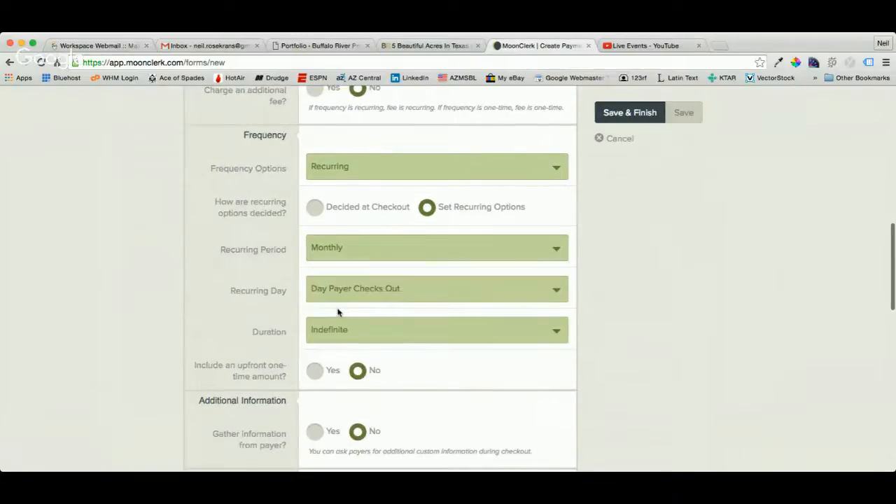
Step: Set the recurring duration to Fixed Amount of Time with 6 periods
scroll(290, 272, down, 1)
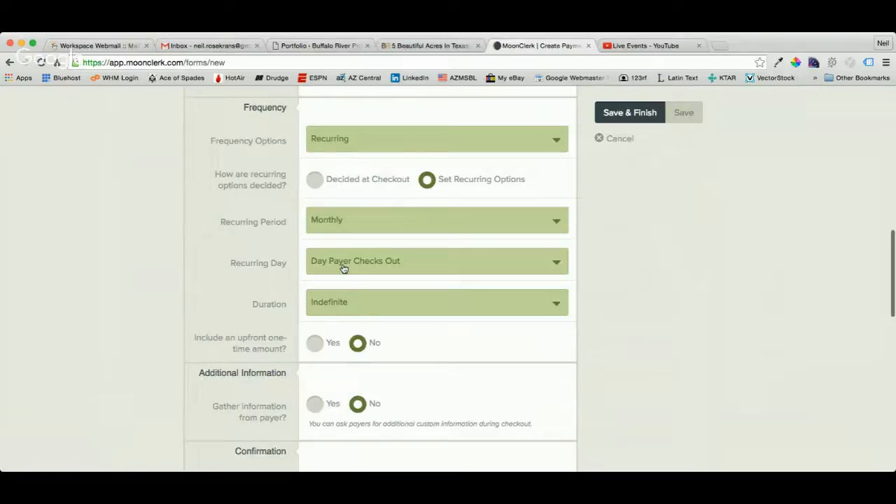
scroll(264, 292, down, 1)
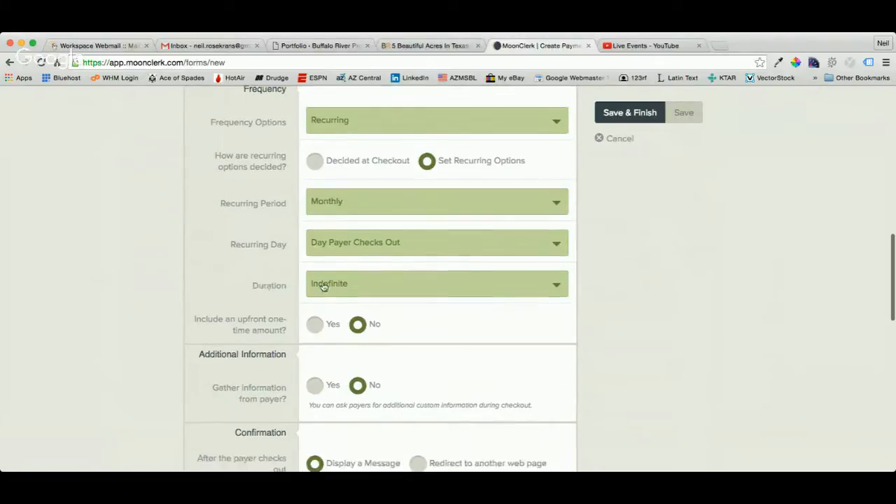
click(325, 285)
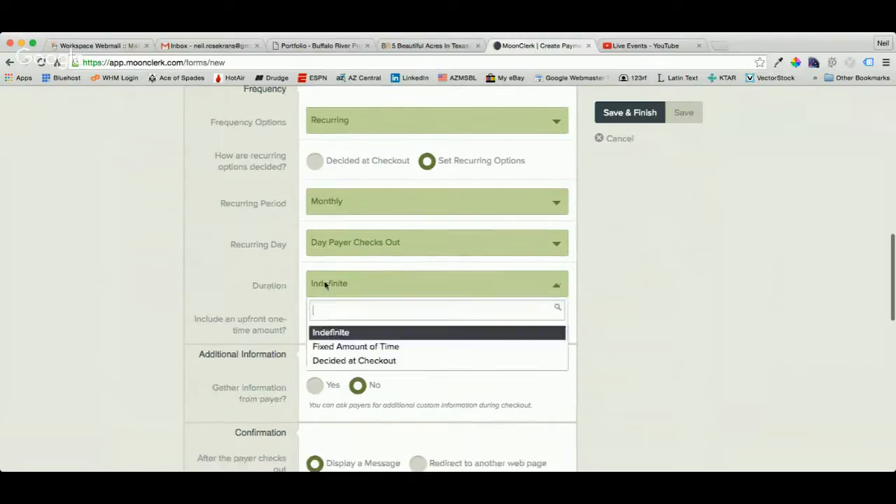
click(329, 348)
scroll(254, 325, down, 2)
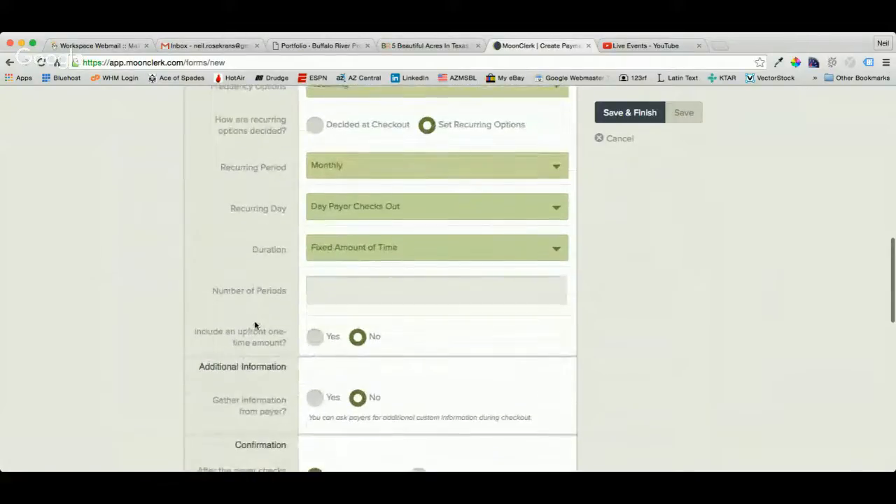
click(325, 292)
text(6)
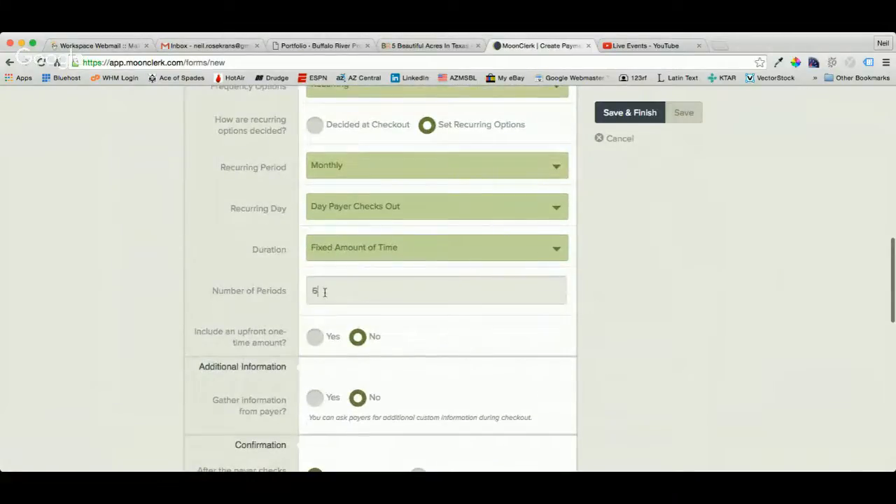
Step: Include an upfront one-time amount of $250.00 in the financing plan
scroll(246, 310, down, 2)
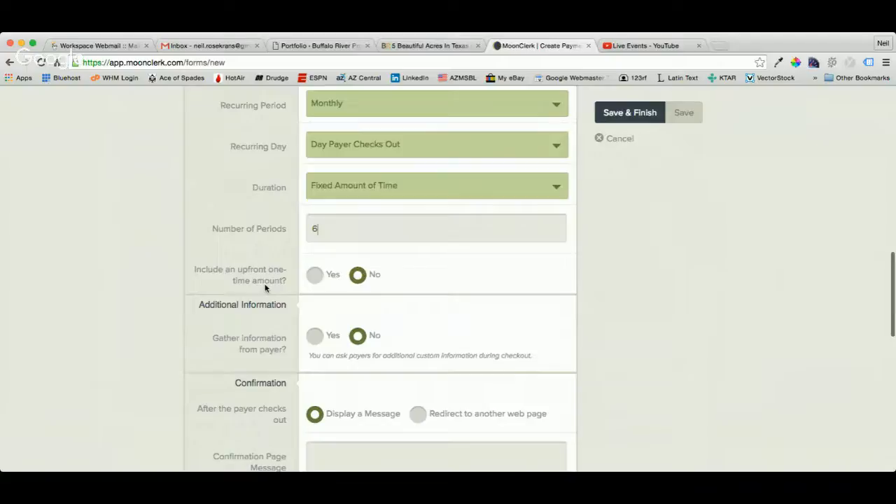
click(315, 274)
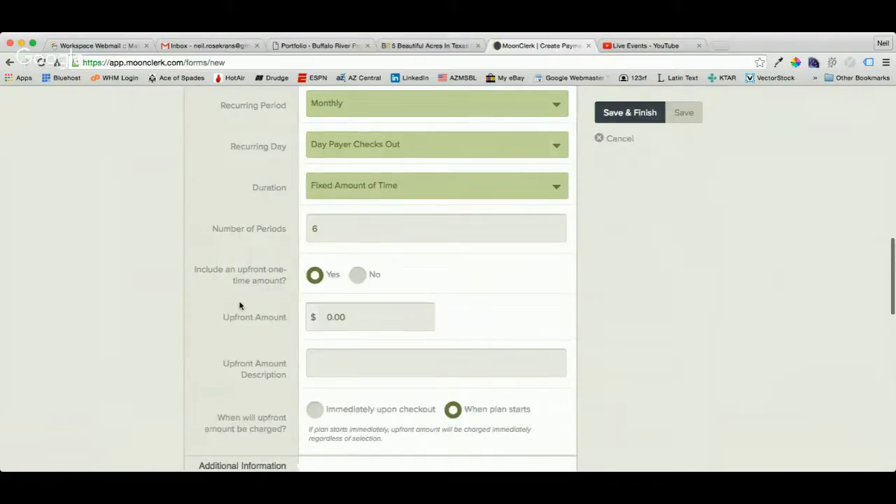
scroll(241, 304, down, 1)
click(319, 284)
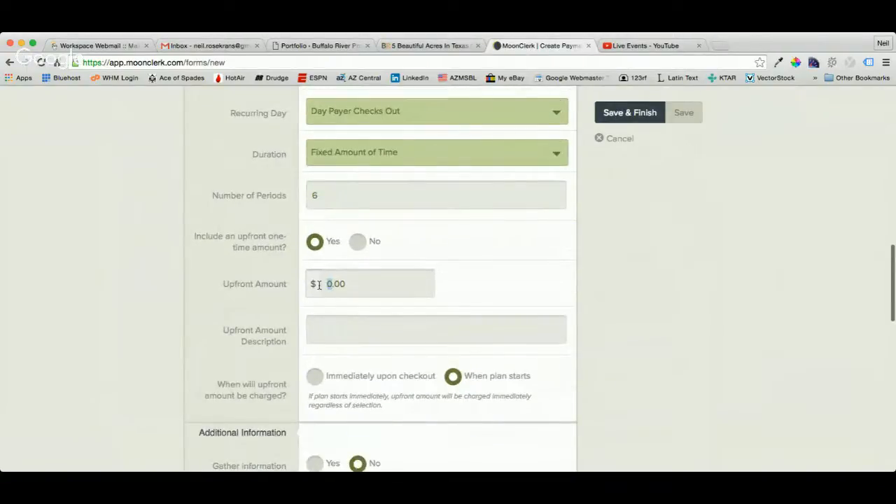
text(250)
Step: Describe the upfront amount as "Document Preparation Fee" and have it charged immediately upon checkout
scroll(250, 326, down, 1)
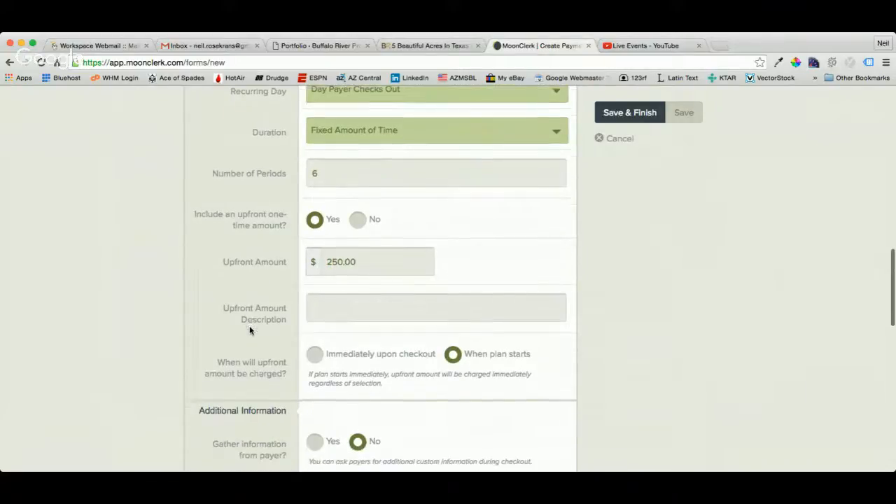
click(336, 308)
text(Document Prepar)
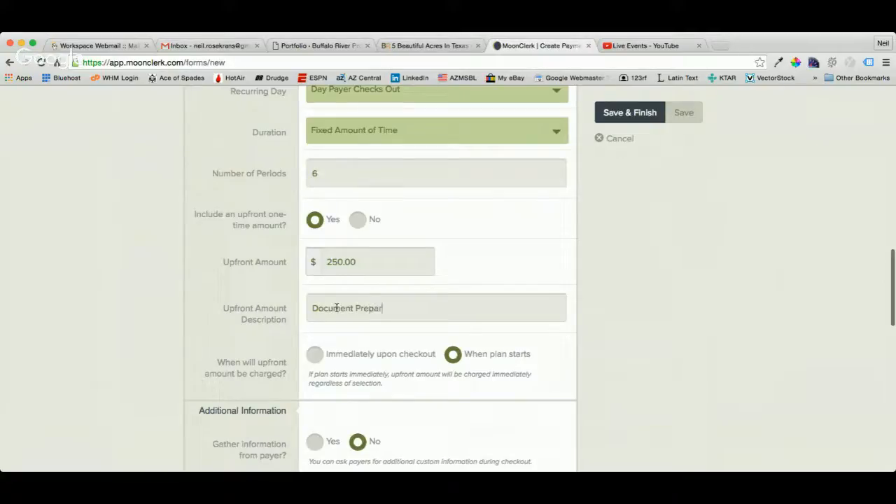
text(ation Fee)
scroll(273, 306, down, 2)
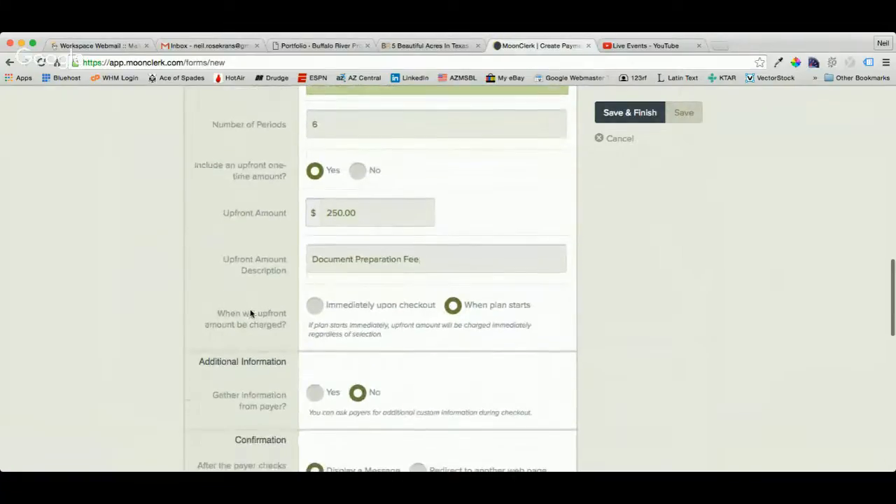
scroll(251, 313, down, 1)
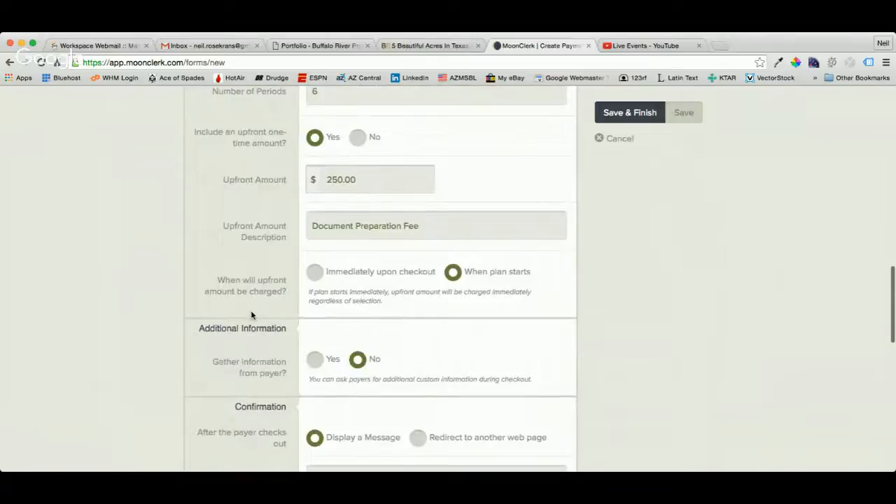
click(313, 275)
Step: Enter "Thank you for your purchase." as both the confirmation page message and the custom email message
scroll(253, 301, down, 5)
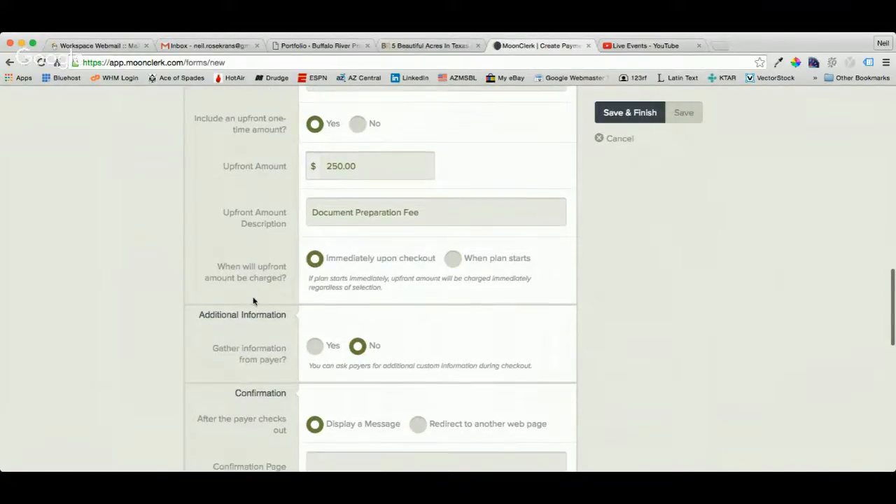
scroll(253, 301, down, 3)
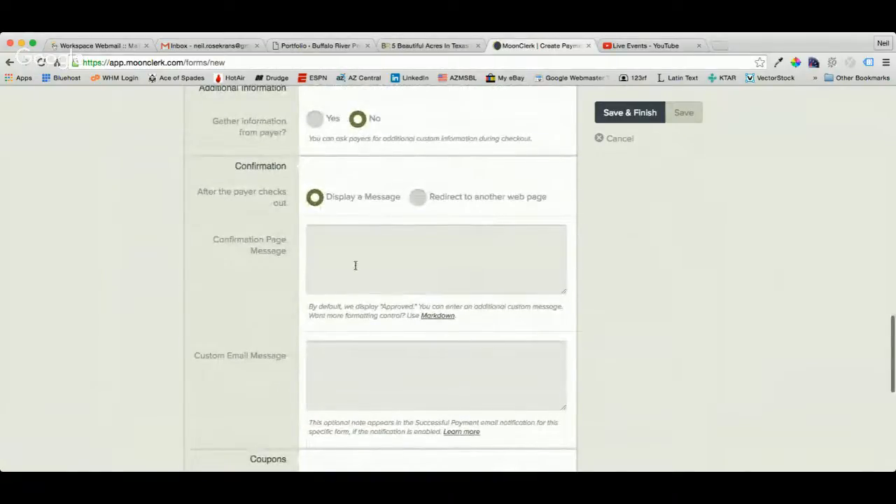
click(388, 261)
text(Thank you for your purchase.)
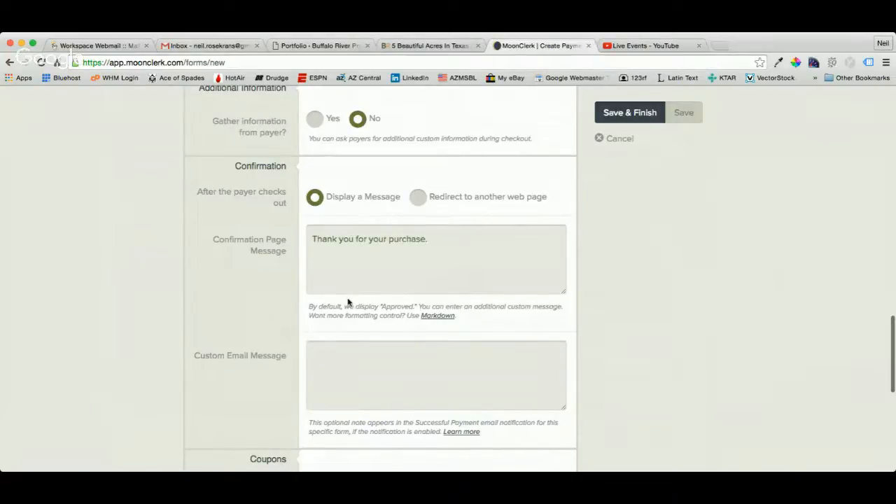
scroll(348, 303, down, 2)
click(341, 310)
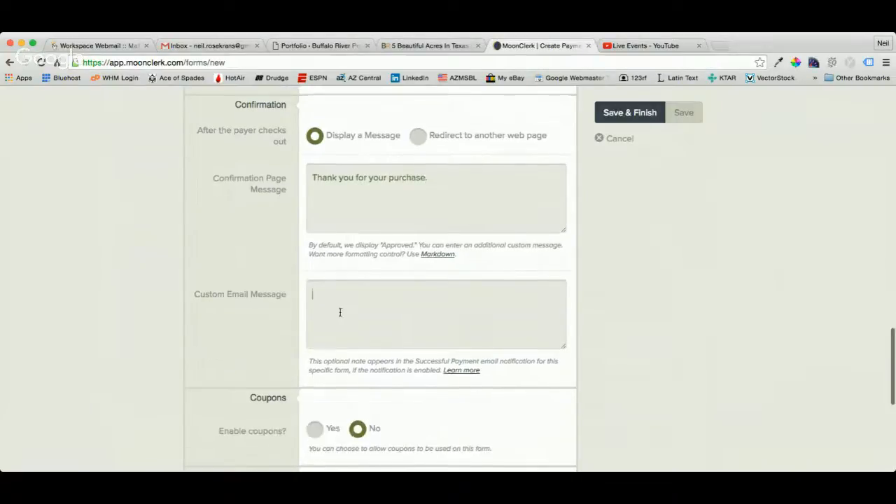
text(Thank you for your purchase.)
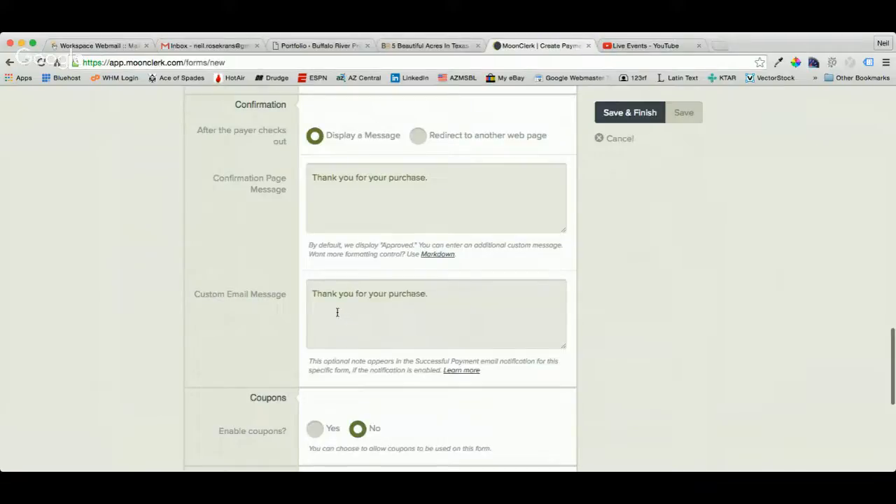
scroll(259, 319, down, 1)
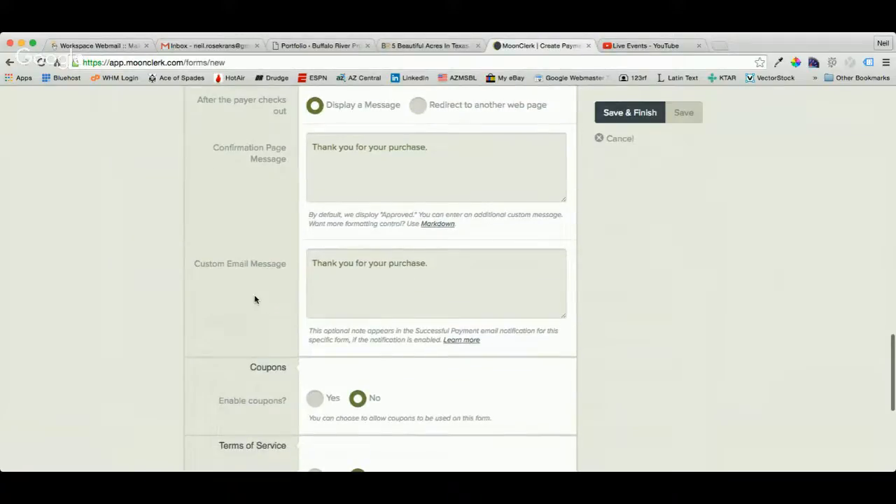
scroll(258, 304, down, 3)
scroll(257, 301, down, 2)
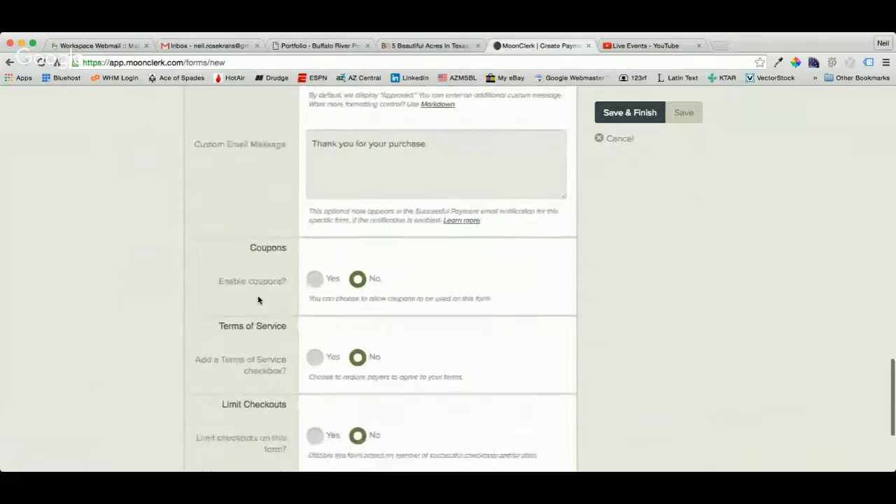
scroll(254, 305, down, 2)
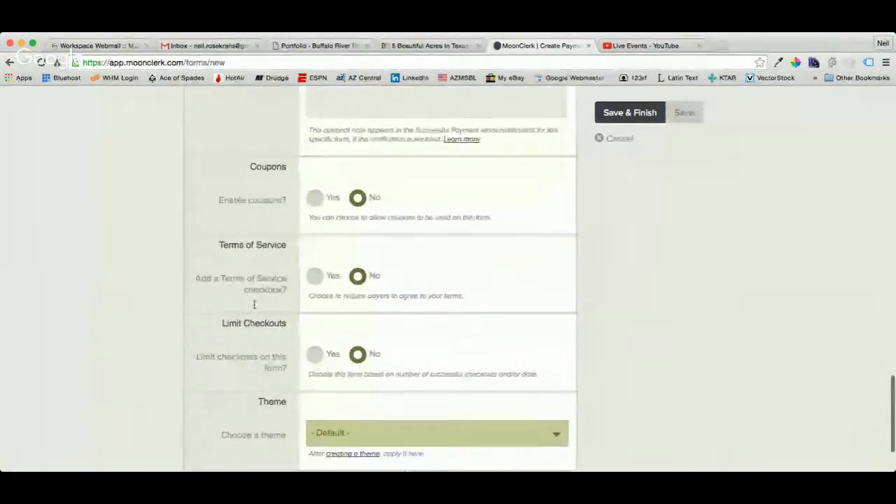
click(315, 277)
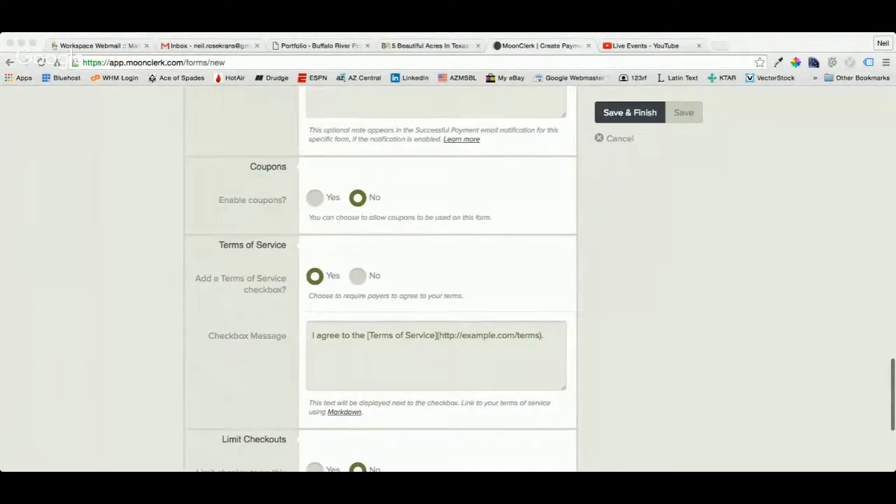
click(449, 343)
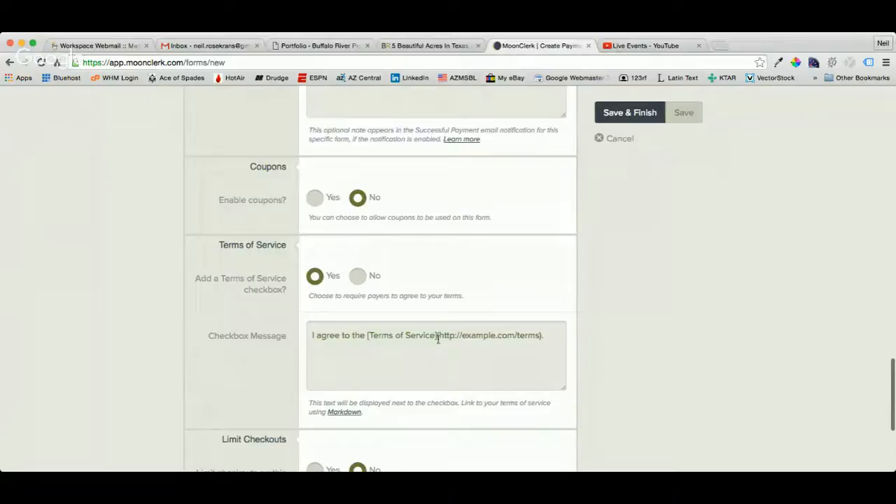
drag(445, 336, 539, 338)
text((http://www.buffaloriverproperties.com/terms-conditions/)
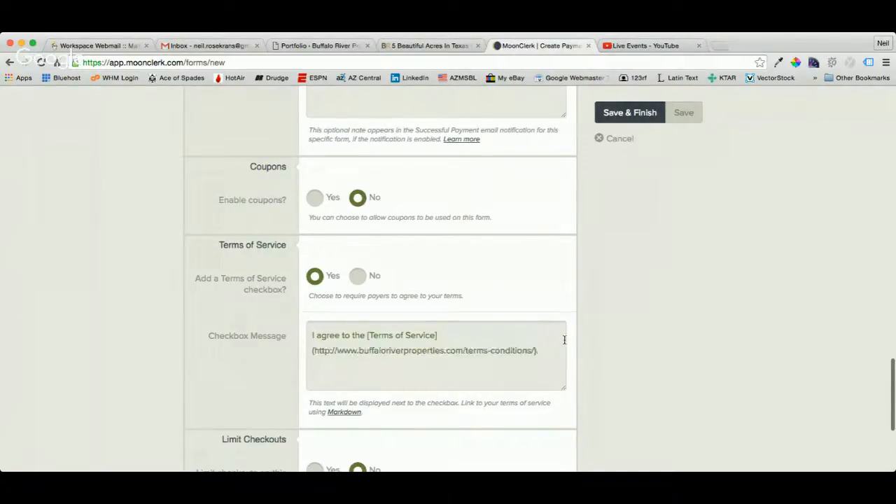
Step: Limit checkouts on the form to 1 successful checkout
scroll(637, 325, down, 1)
scroll(637, 326, down, 5)
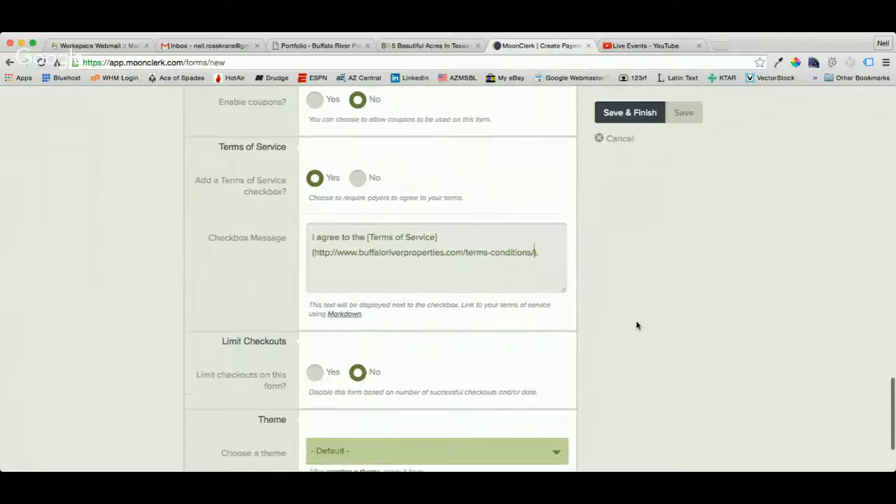
click(313, 271)
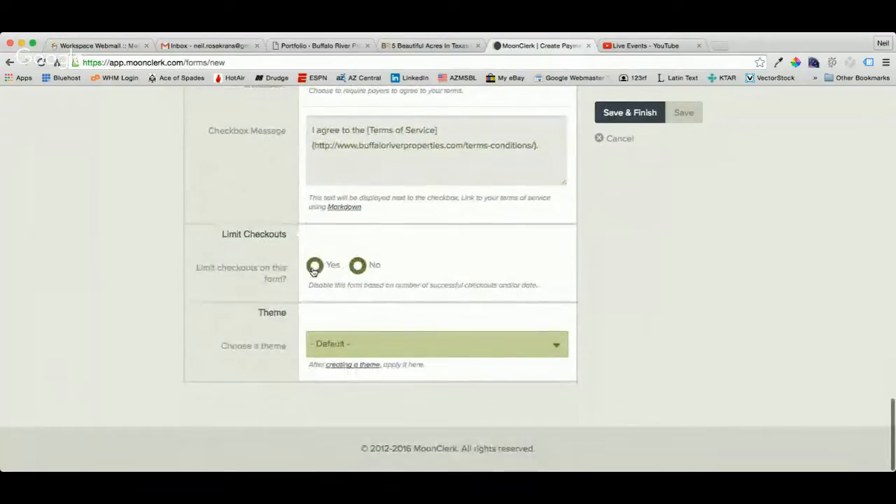
click(330, 330)
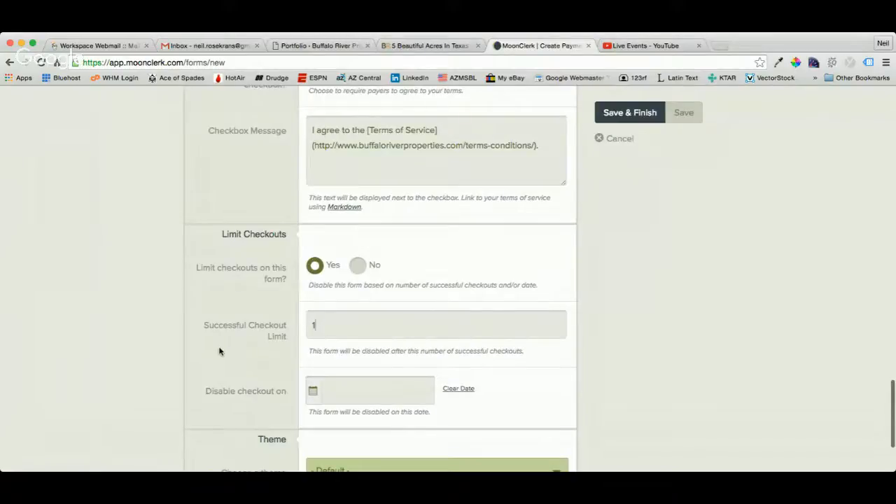
scroll(182, 352, down, 3)
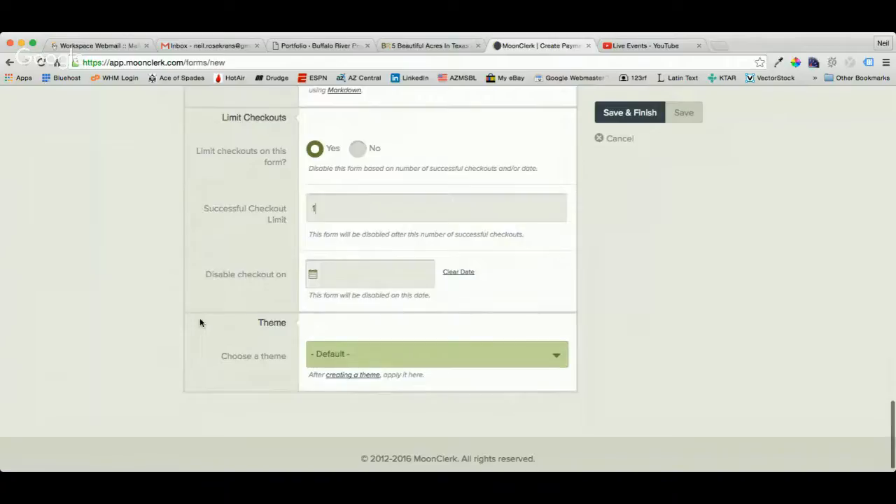
Step: Save the finished financing form and copy its WordPress shortcode from the form's usage options
click(637, 113)
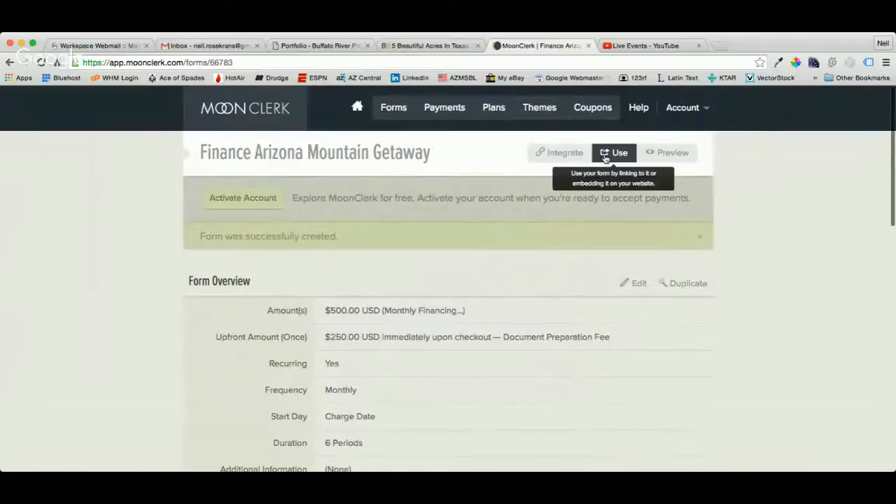
click(606, 158)
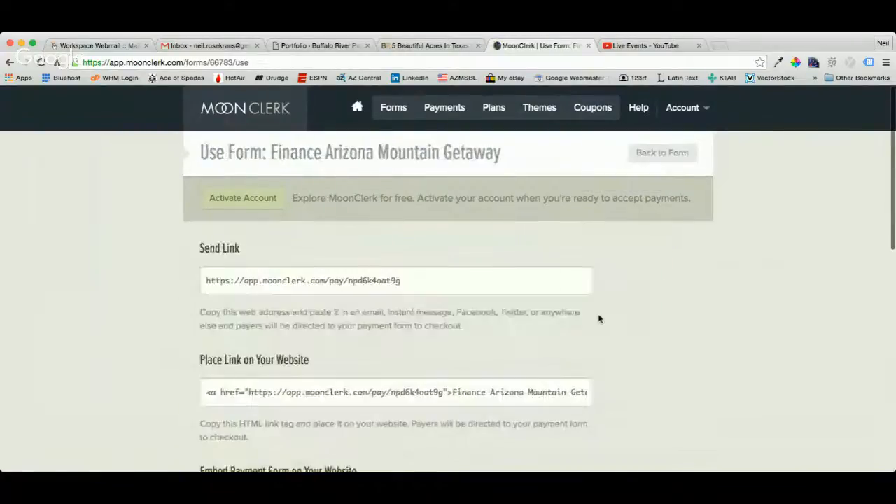
scroll(614, 351, down, 3)
scroll(615, 352, down, 10)
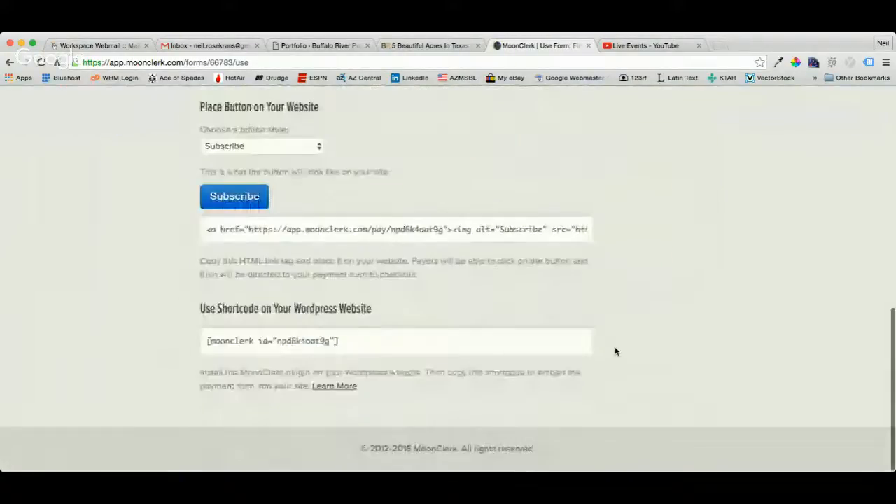
drag(207, 341, 339, 341)
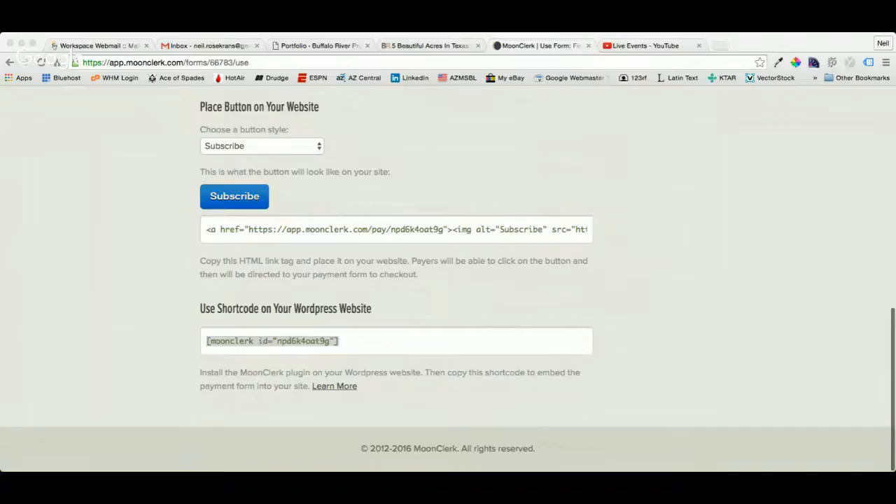
click(461, 404)
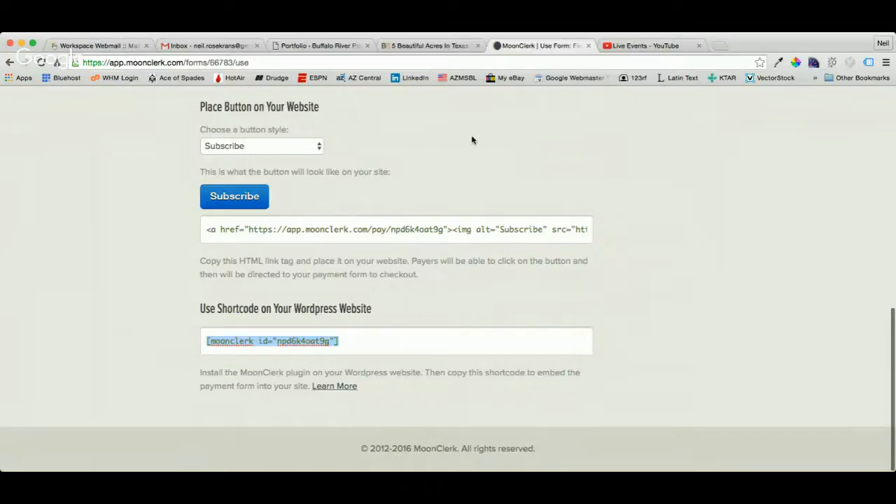
Step: Switch to the Buffalo River Properties WordPress admin and create a new portfolio post titled "Arizona Mountain Getaway"
click(327, 46)
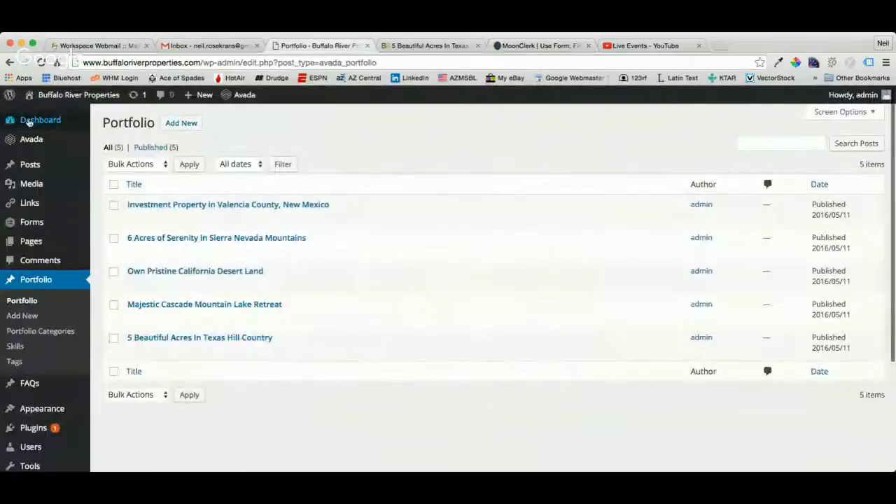
click(28, 123)
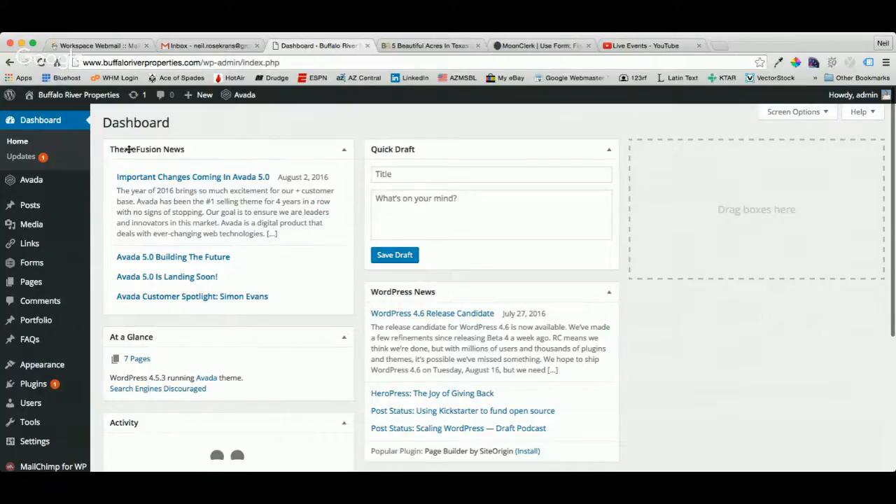
mouse_move(43, 321)
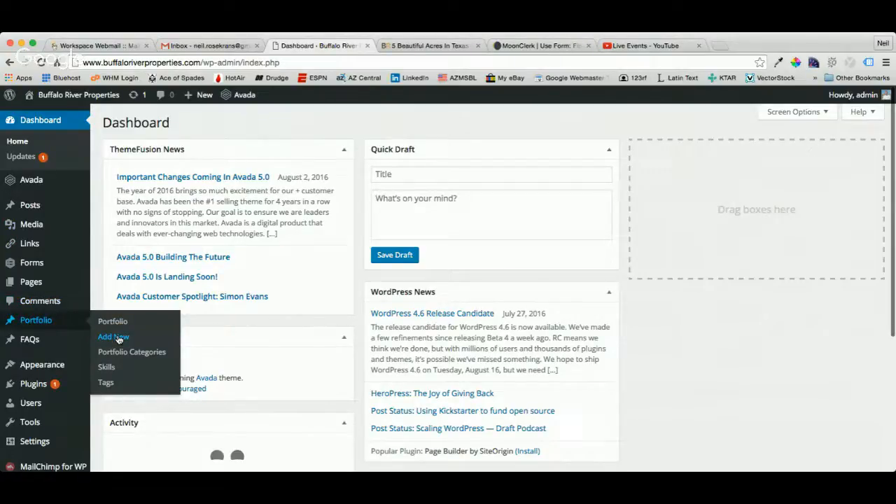
click(113, 337)
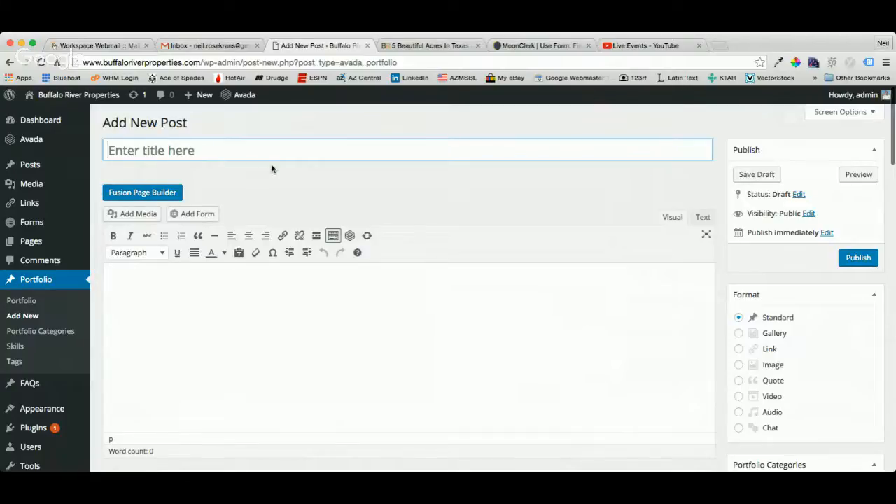
text(Ari)
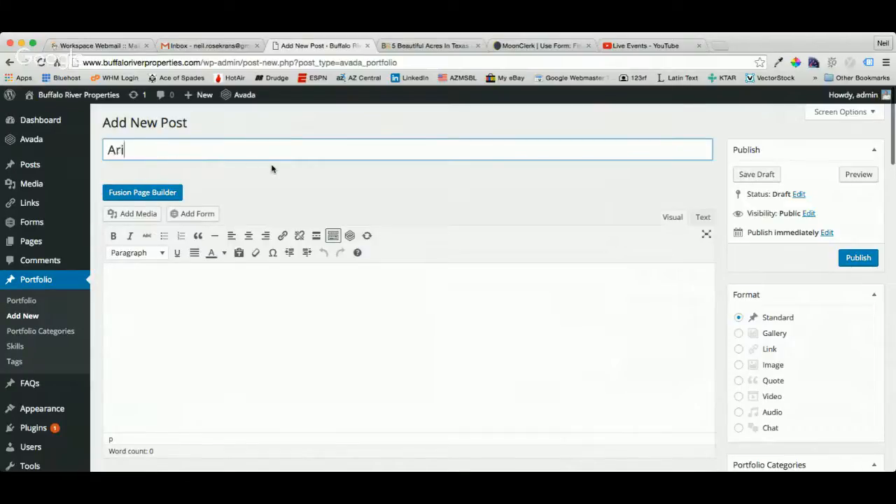
text(zona Mo)
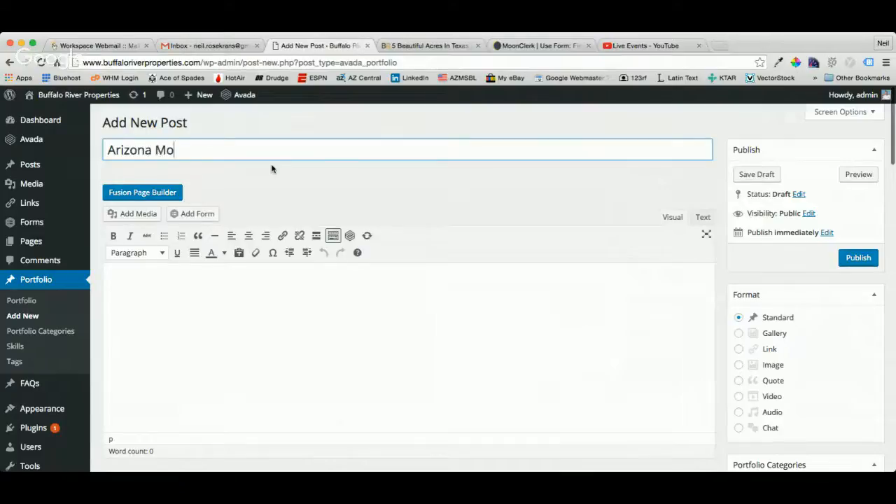
text(untain Geta)
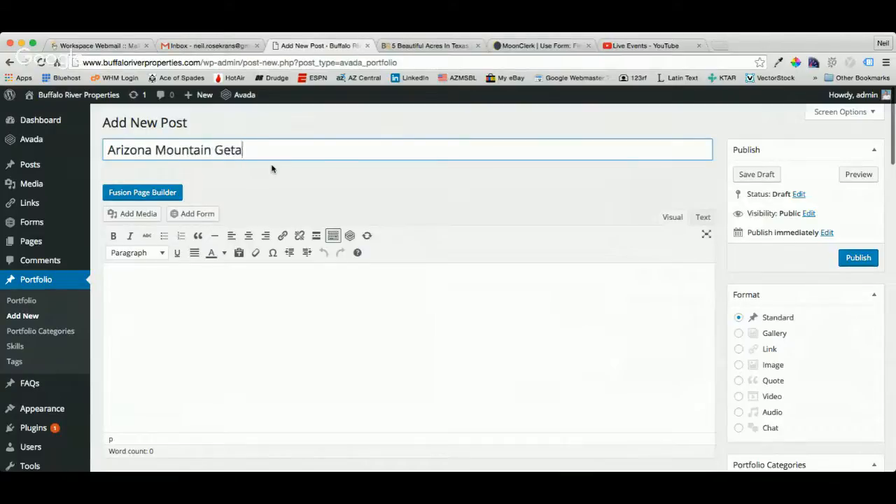
text(way)
Step: Change the post to the Fusion Page Builder and load the custom "Land Listing Template" layout
click(164, 199)
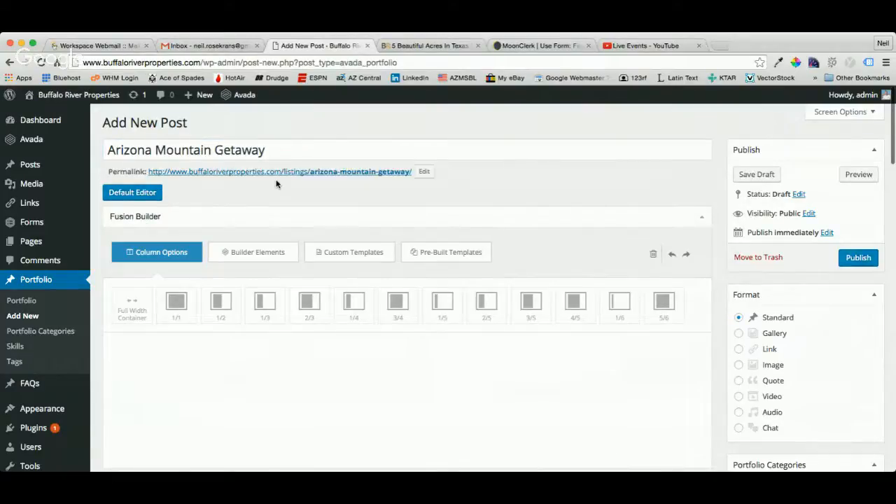
scroll(279, 186, down, 1)
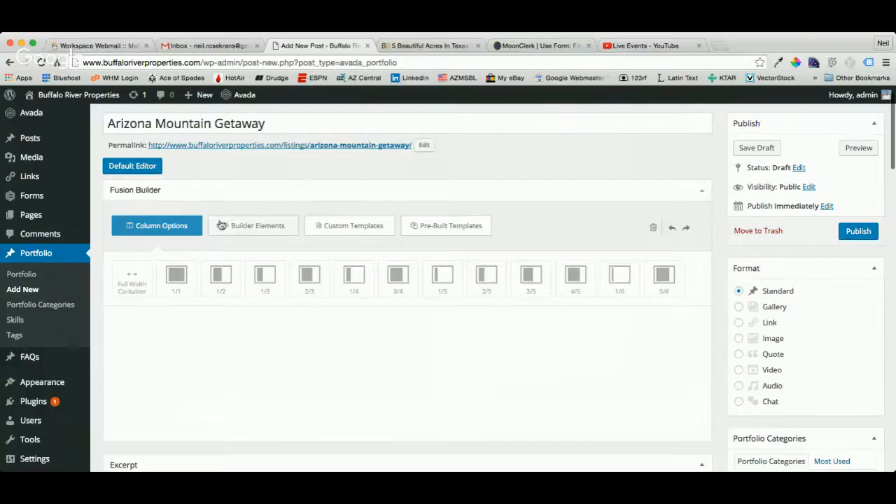
click(357, 236)
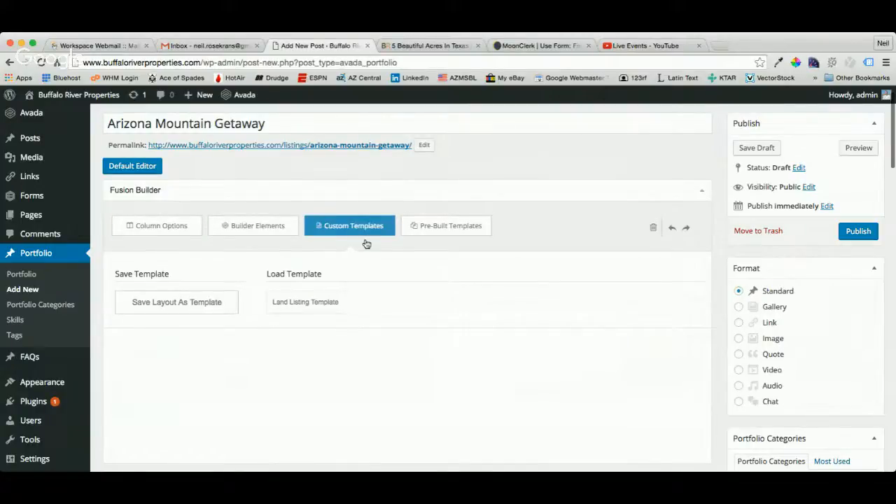
scroll(365, 243, down, 2)
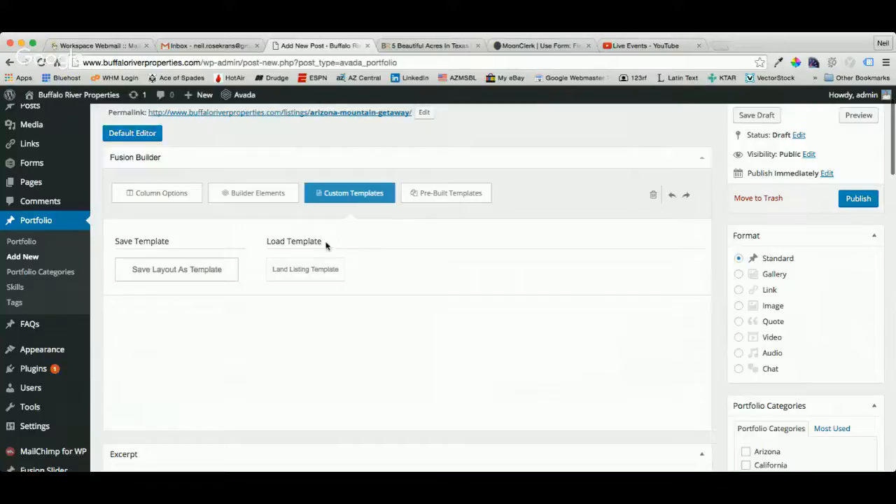
mouse_move(311, 266)
click(325, 269)
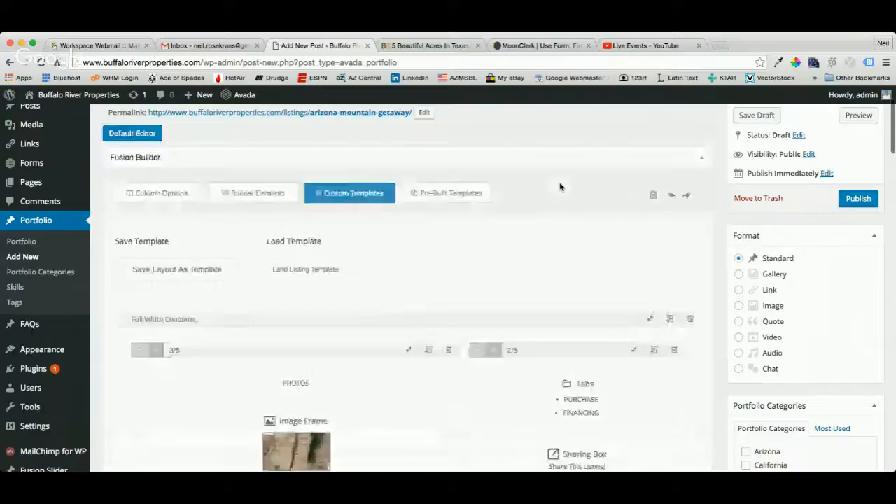
Step: Edit the Image Frame element under PHOTOS and remove the template's existing image
scroll(620, 249, down, 2)
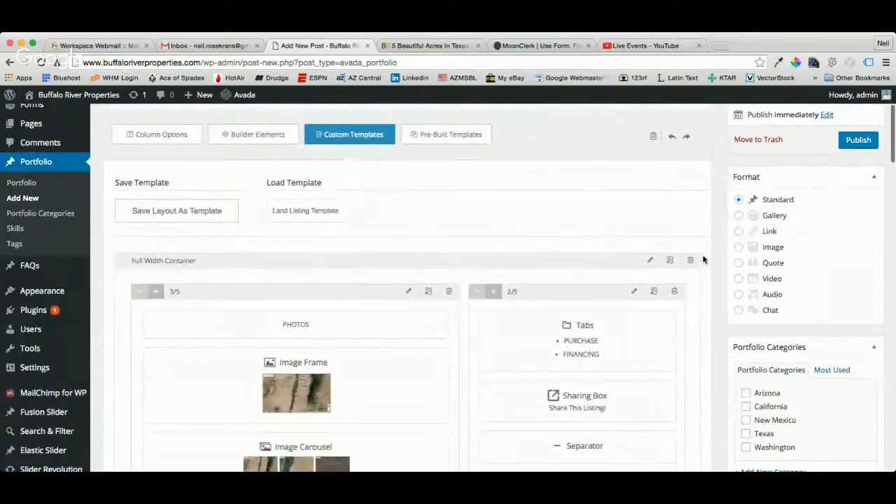
scroll(704, 258, down, 1)
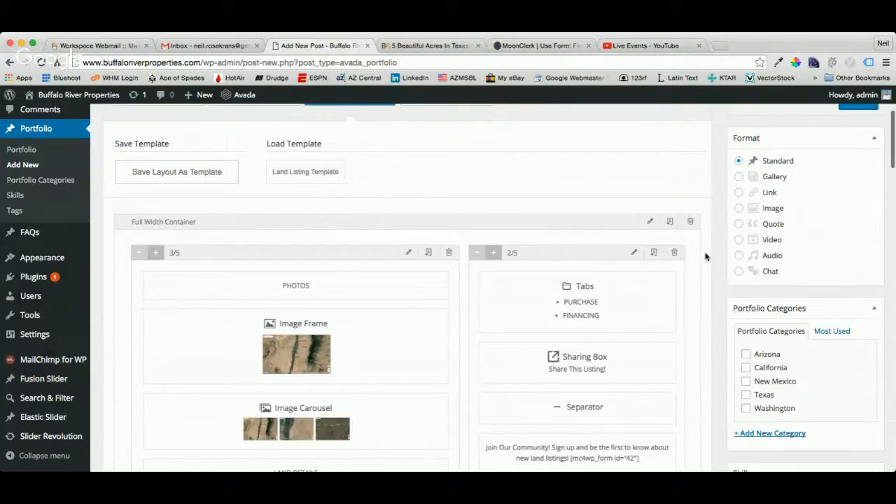
scroll(705, 256, down, 2)
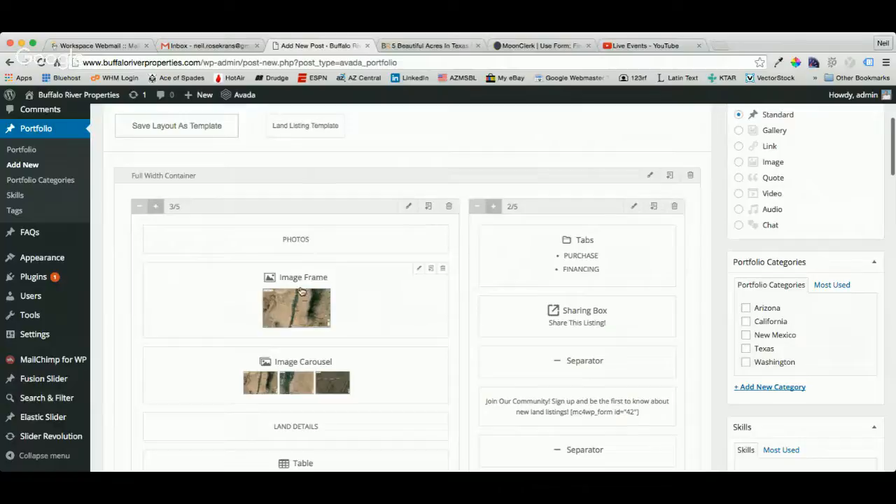
click(419, 272)
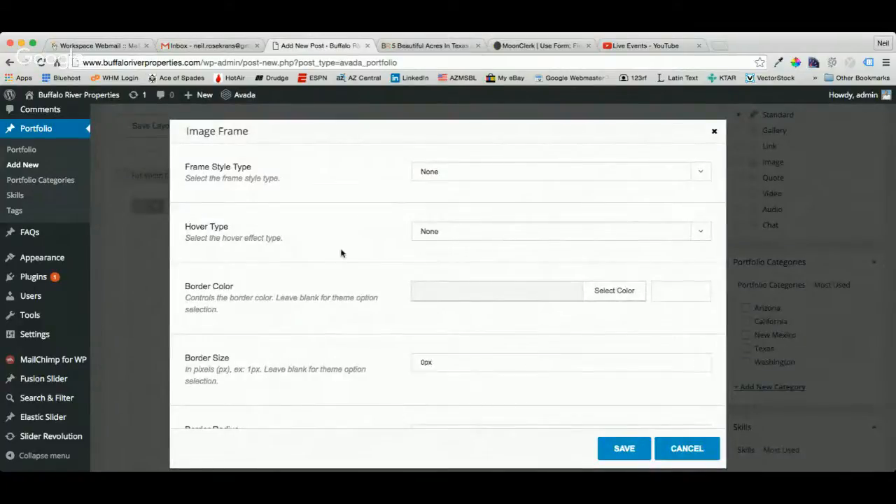
scroll(332, 244, down, 3)
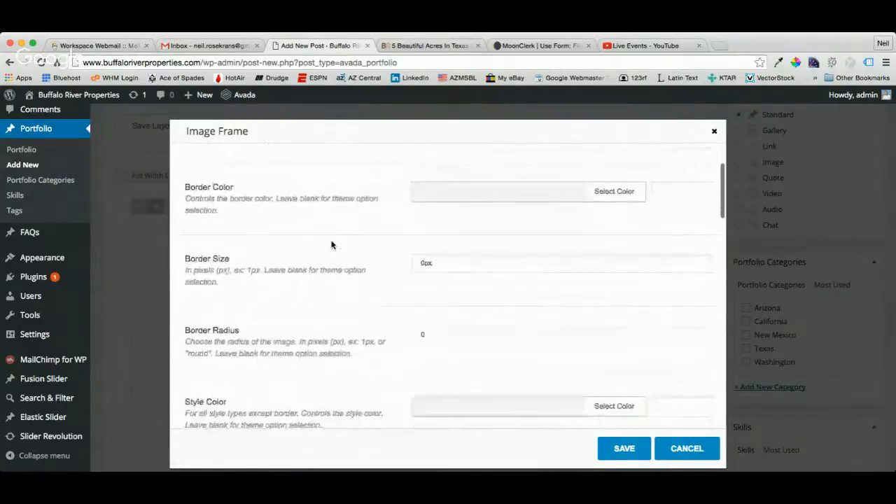
scroll(334, 275, down, 3)
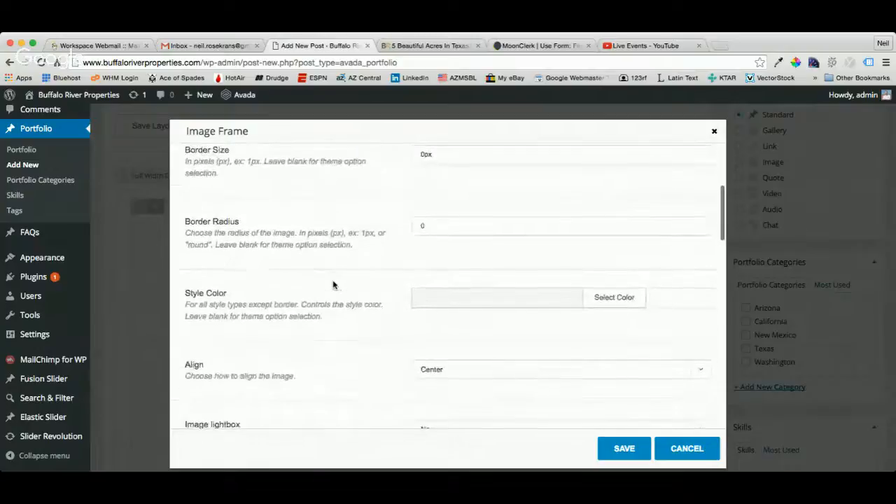
scroll(334, 285, down, 6)
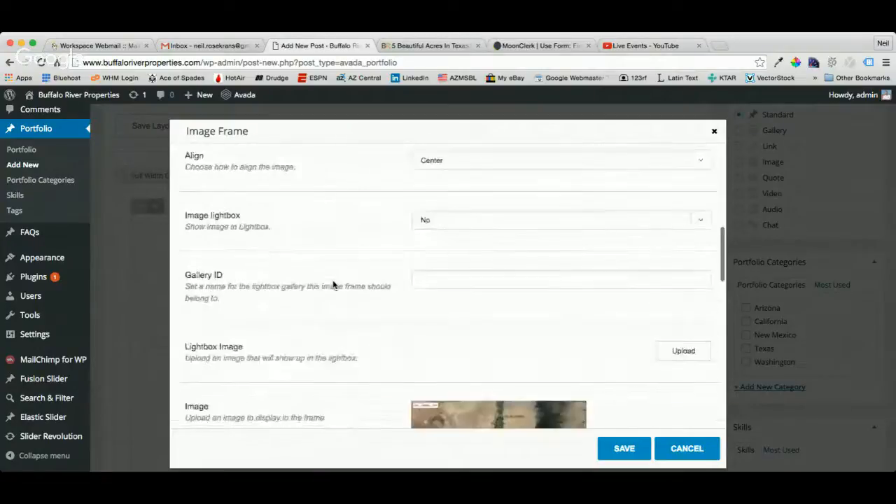
scroll(333, 285, down, 4)
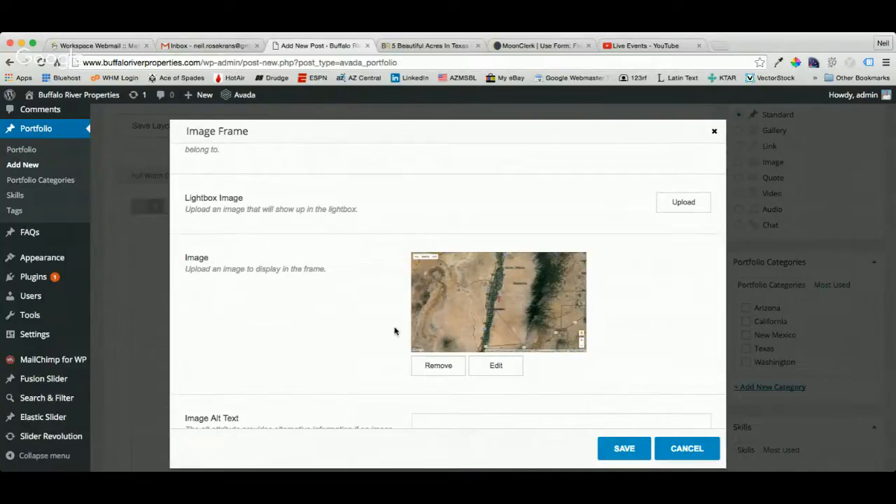
click(435, 368)
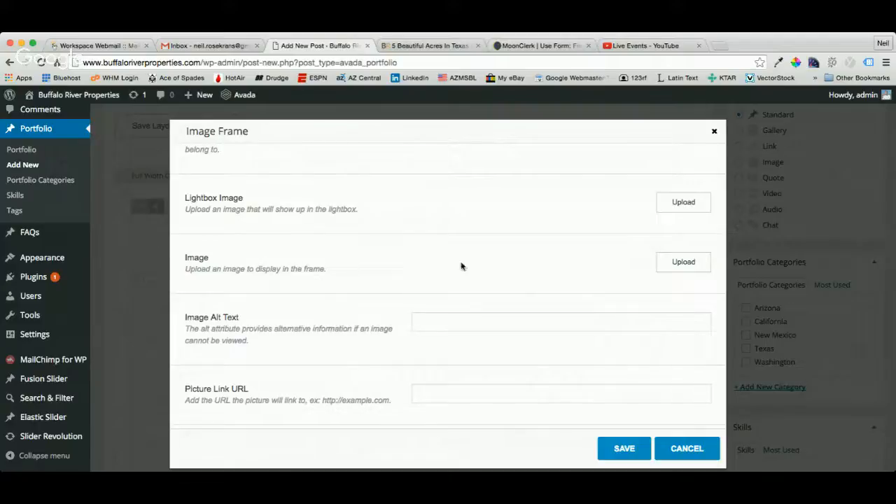
Step: Upload Pic1.jpg as the Image Frame's picture, insert it at Full Size – 650 × 430, and save the element
click(672, 265)
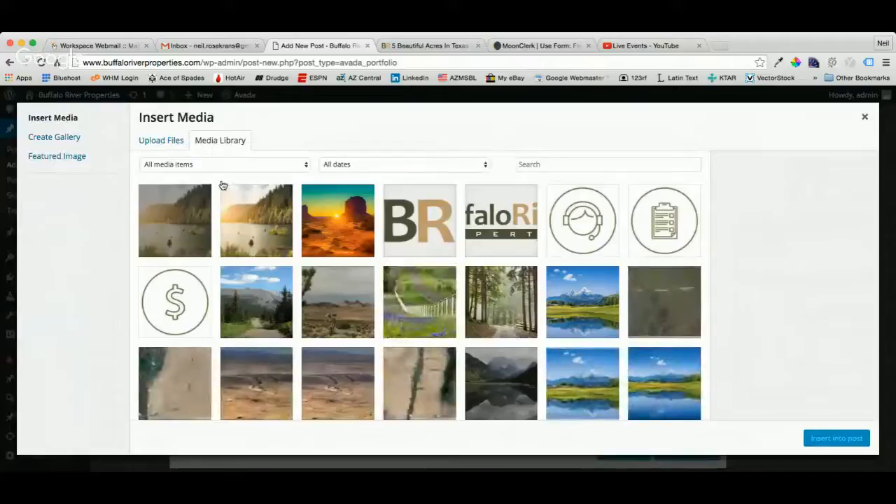
click(169, 143)
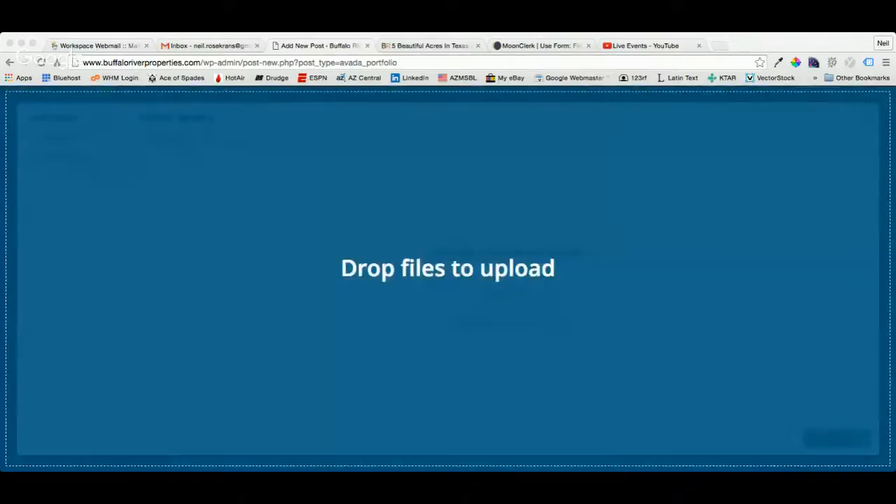
drag(448, 268, 338, 213)
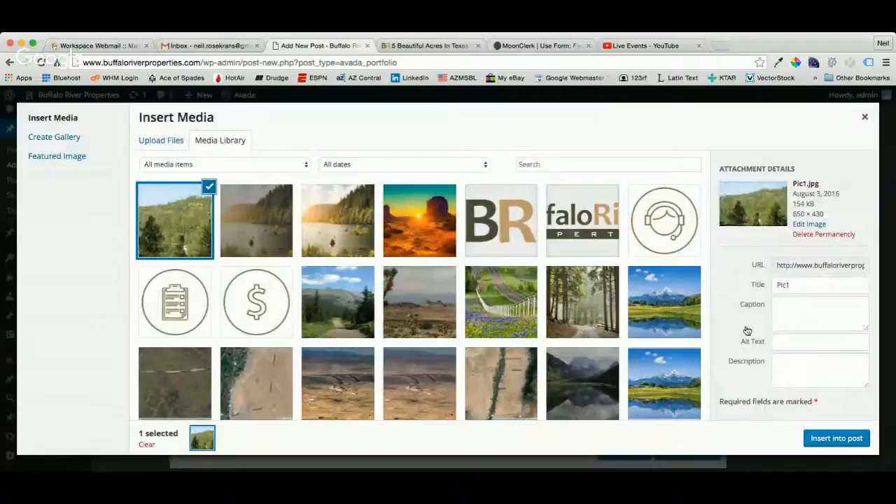
scroll(744, 329, down, 3)
scroll(748, 329, down, 5)
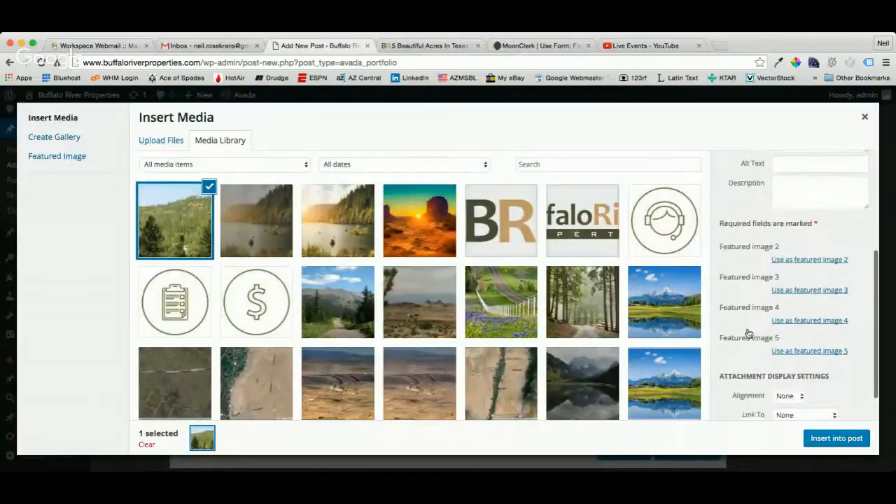
click(784, 397)
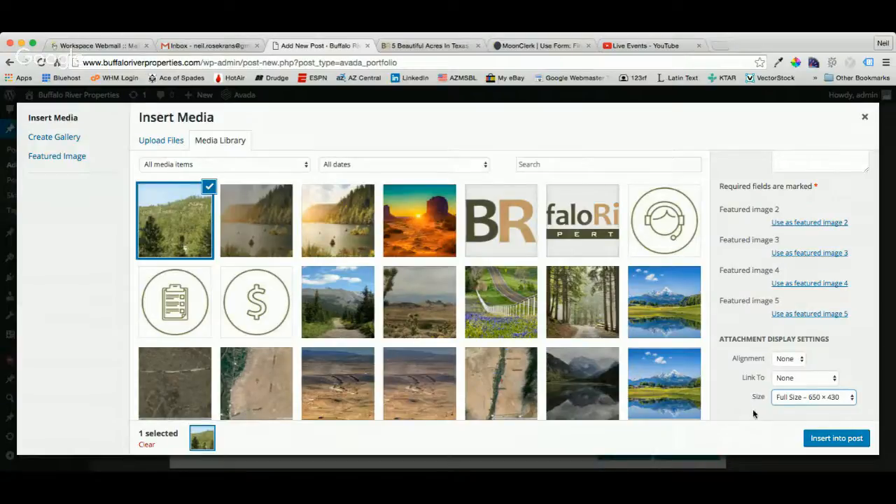
click(821, 441)
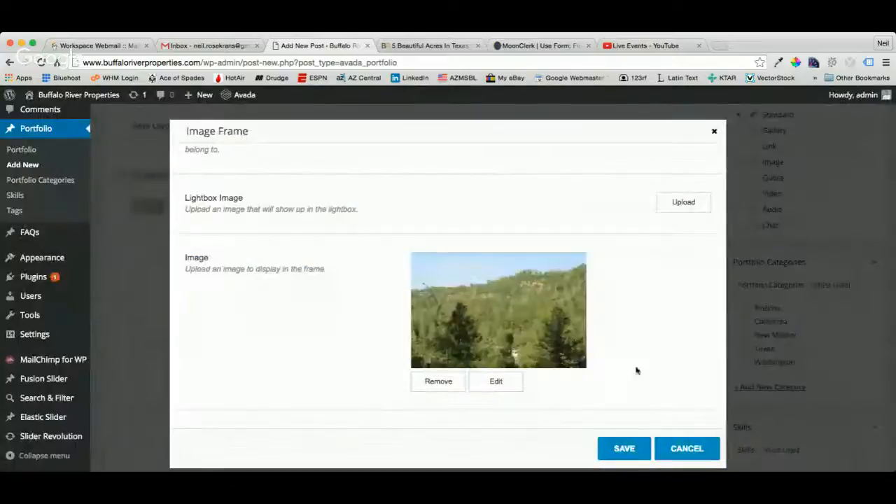
scroll(617, 365, down, 1)
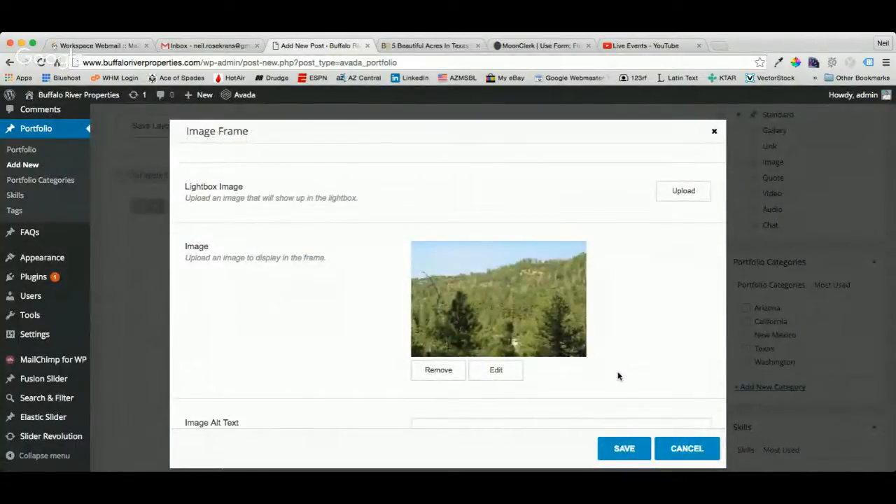
click(625, 451)
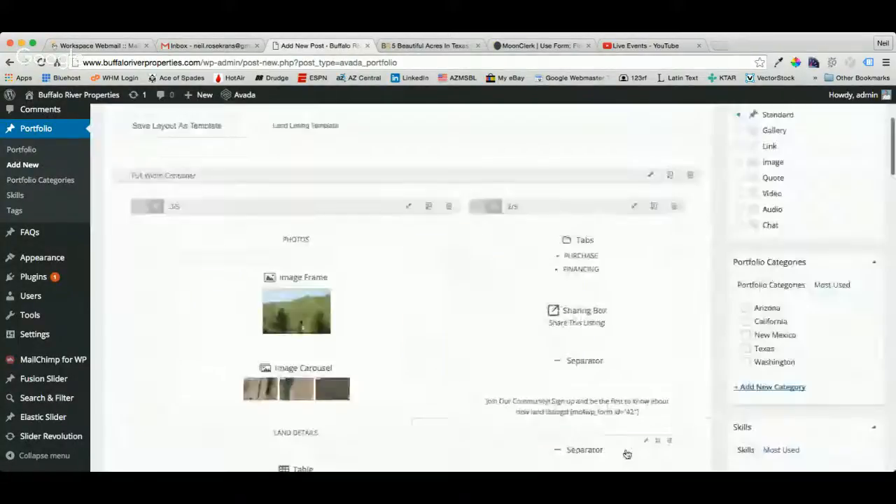
scroll(460, 390, down, 2)
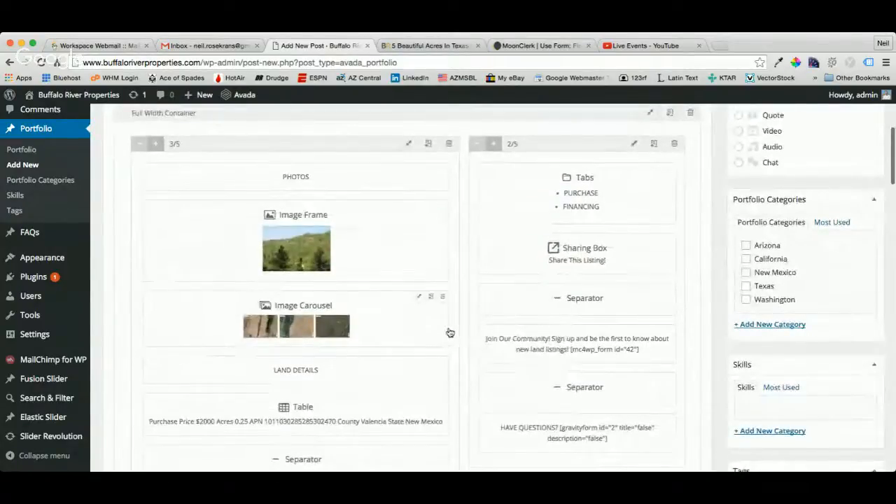
Step: Edit the Image Carousel element under PHOTOS and remove the template's existing image from Image Carousel Item 1
click(418, 299)
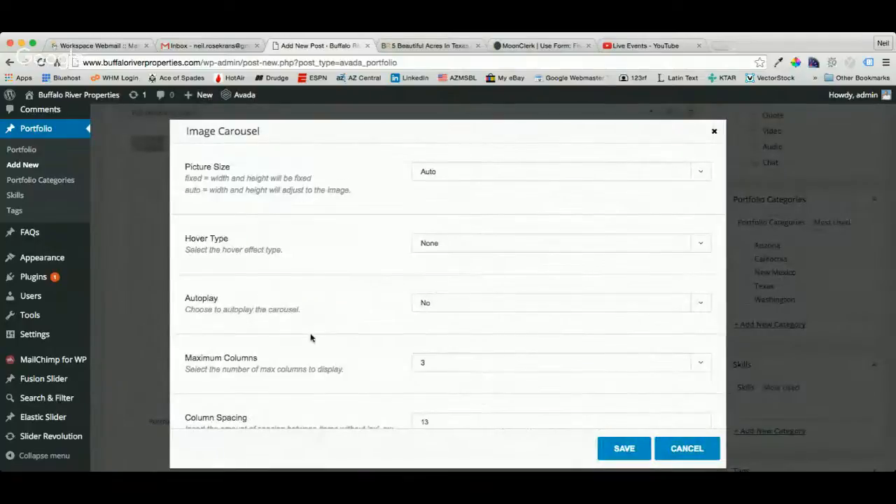
scroll(311, 338, down, 4)
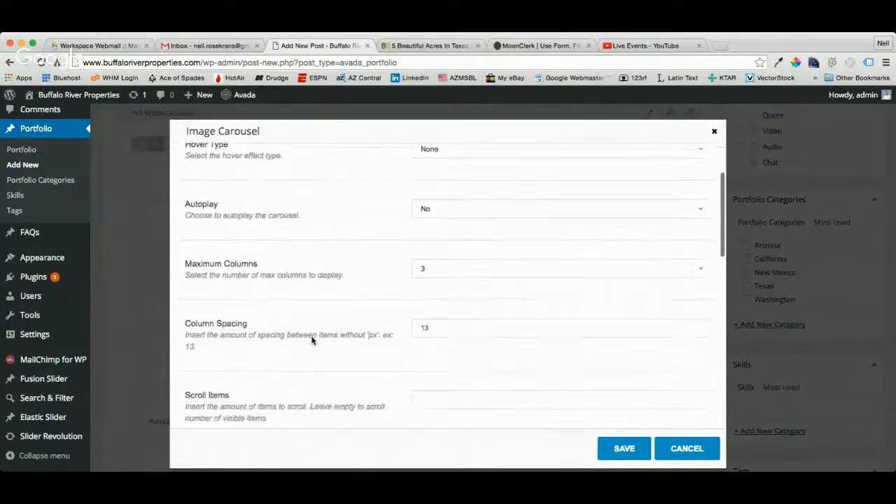
scroll(312, 340, down, 7)
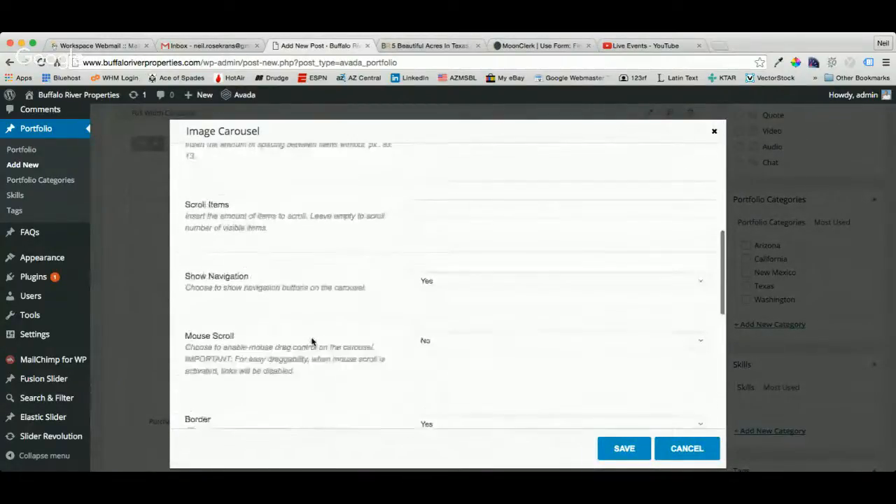
scroll(312, 341, down, 7)
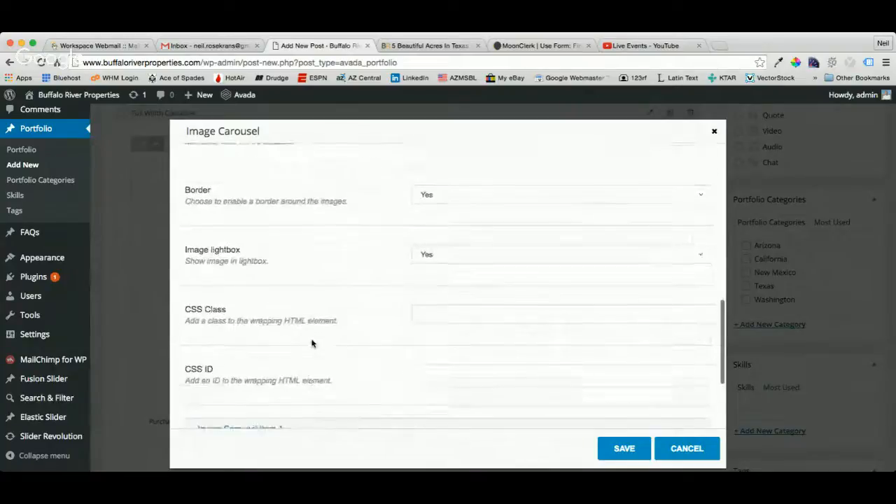
scroll(313, 346, down, 3)
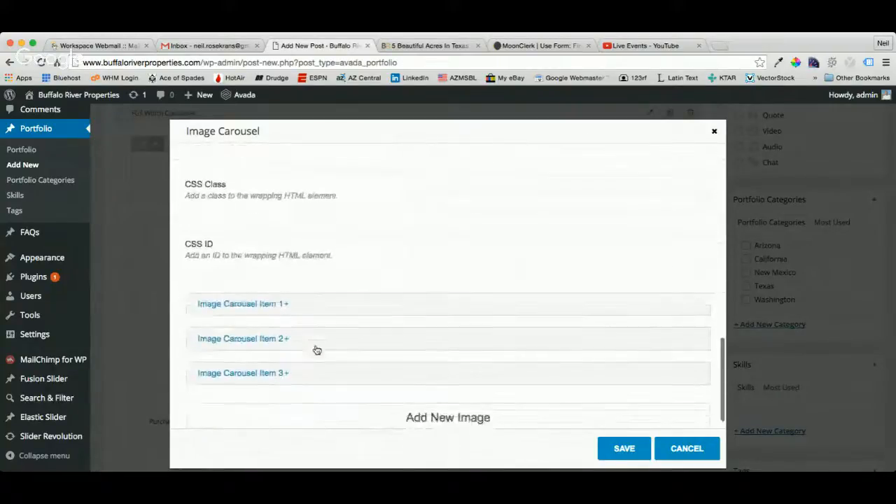
click(257, 302)
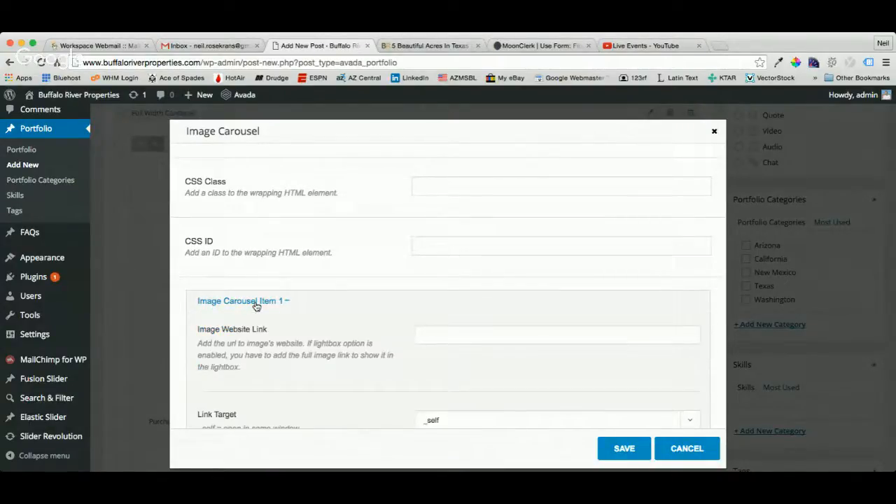
scroll(354, 315, down, 3)
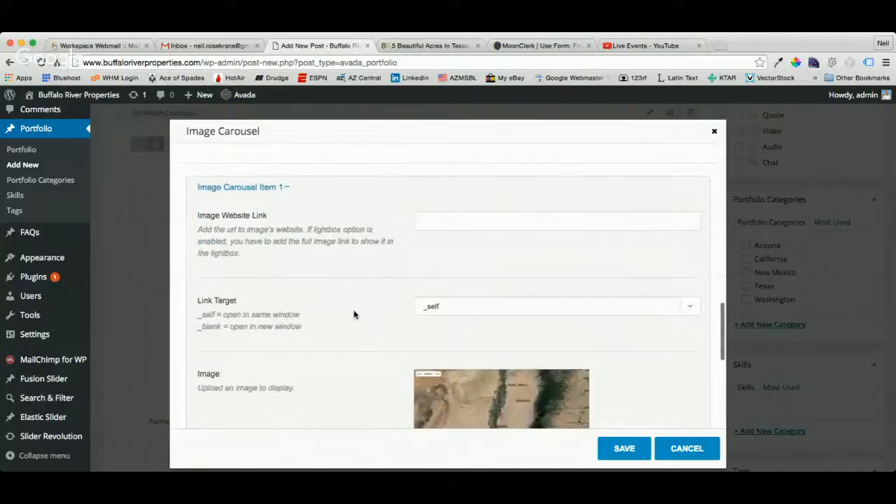
scroll(354, 315, down, 3)
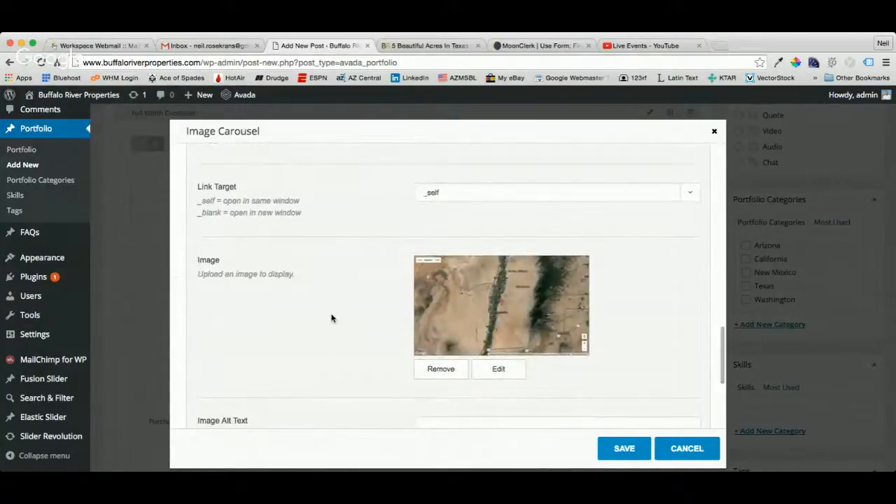
scroll(332, 319, down, 1)
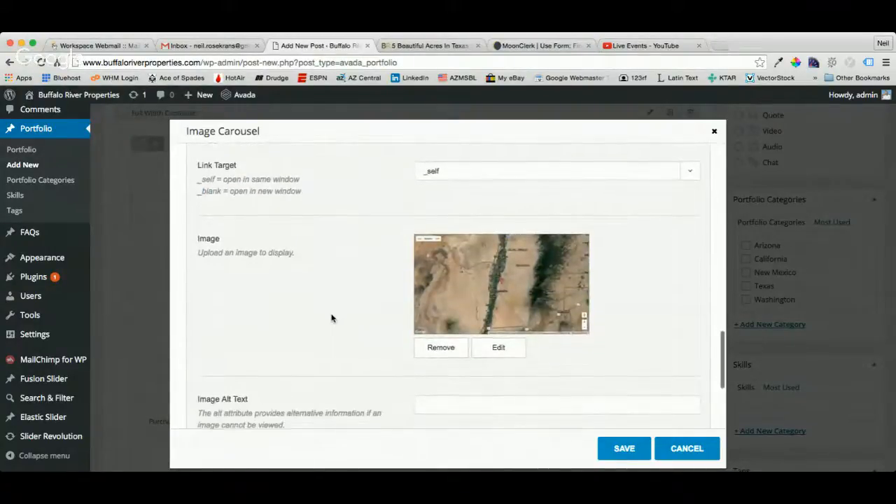
click(429, 349)
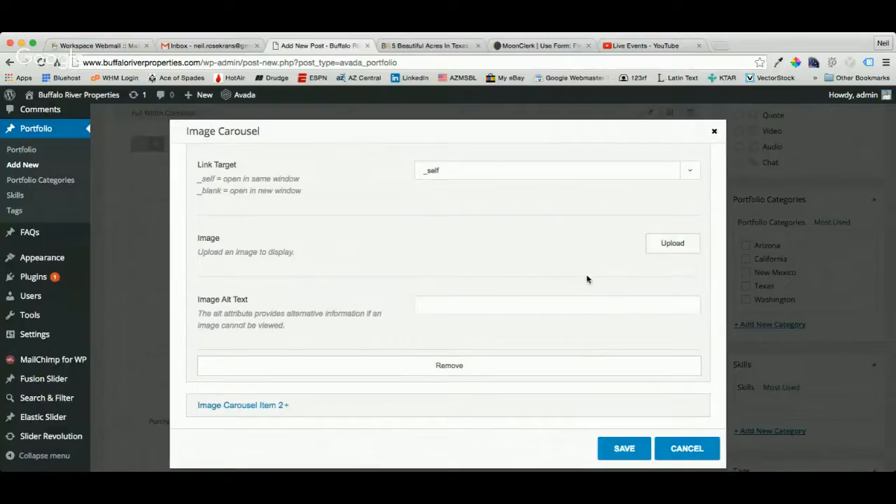
Step: Upload Pic2.jpg as the picture for Image Carousel Item 1 and insert it at Full Size – 1024 × 768
click(672, 243)
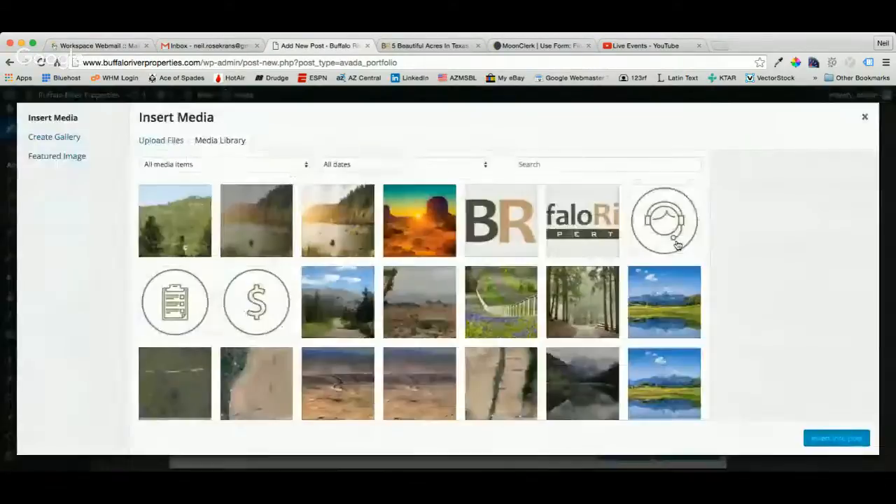
click(159, 142)
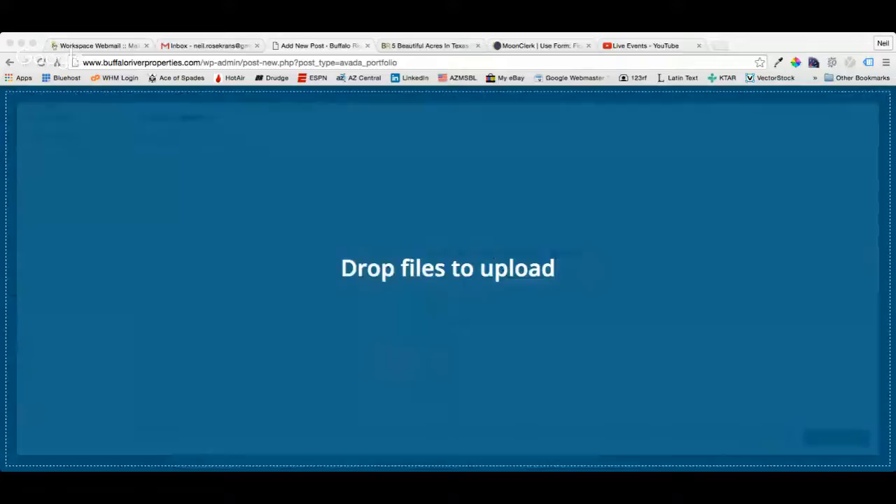
drag(448, 281, 333, 195)
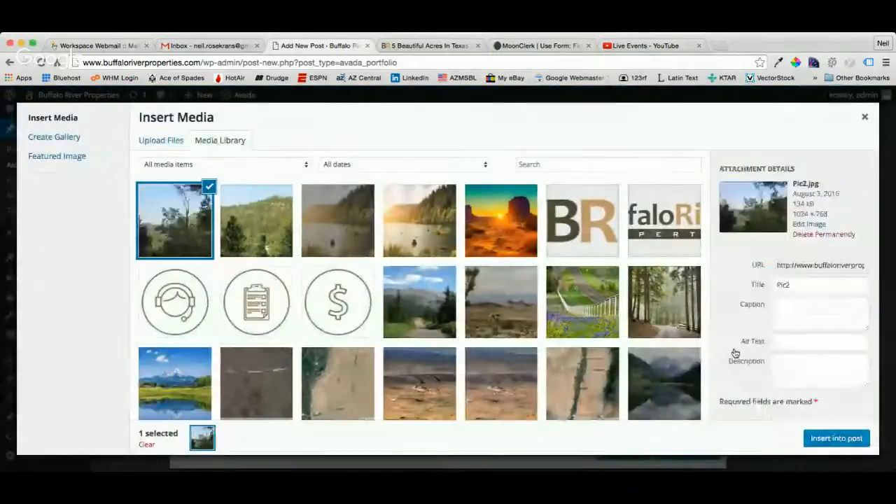
scroll(735, 352, down, 3)
scroll(735, 353, down, 3)
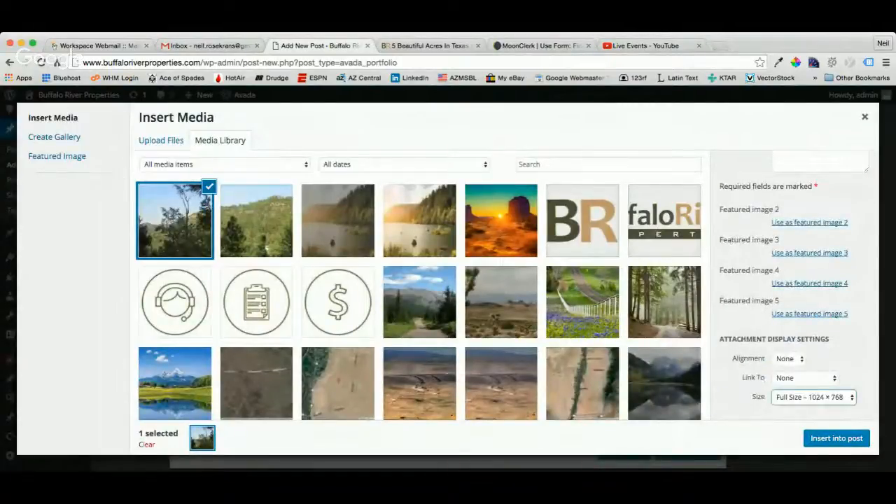
click(823, 438)
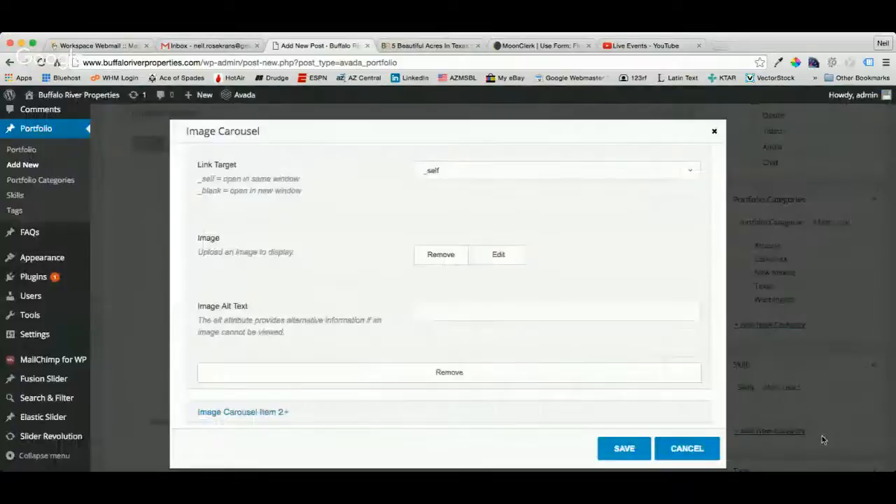
Step: Expand Image Carousel Item 2 and remove its existing template image
scroll(370, 364, down, 5)
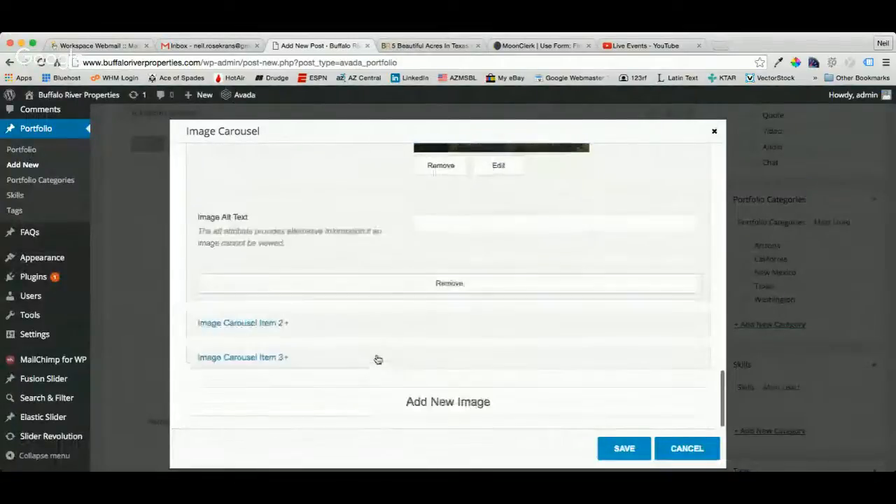
click(241, 323)
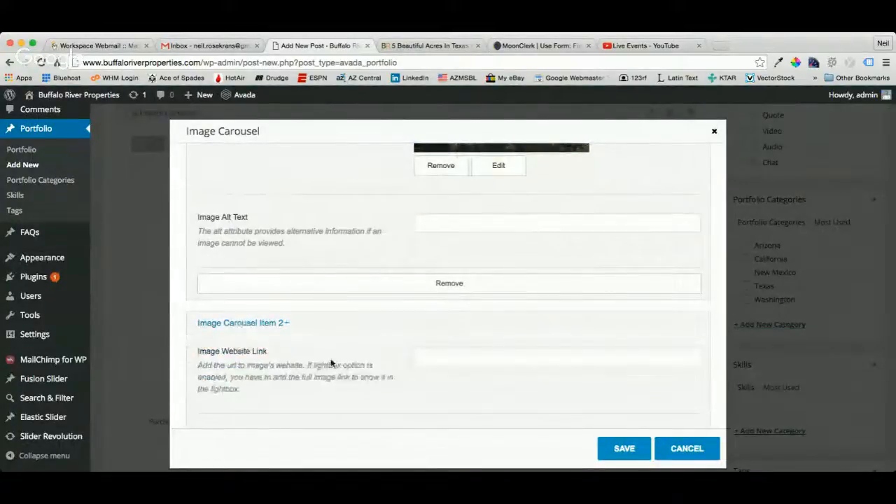
scroll(331, 363, down, 3)
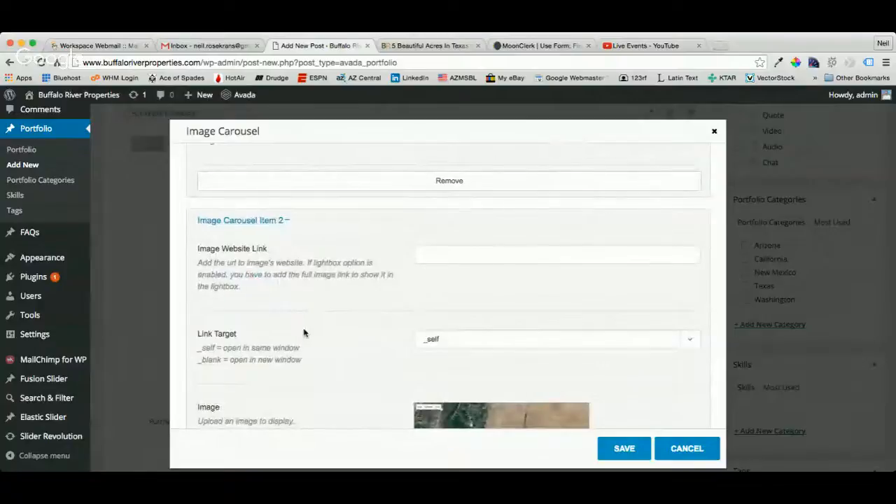
scroll(304, 332, down, 5)
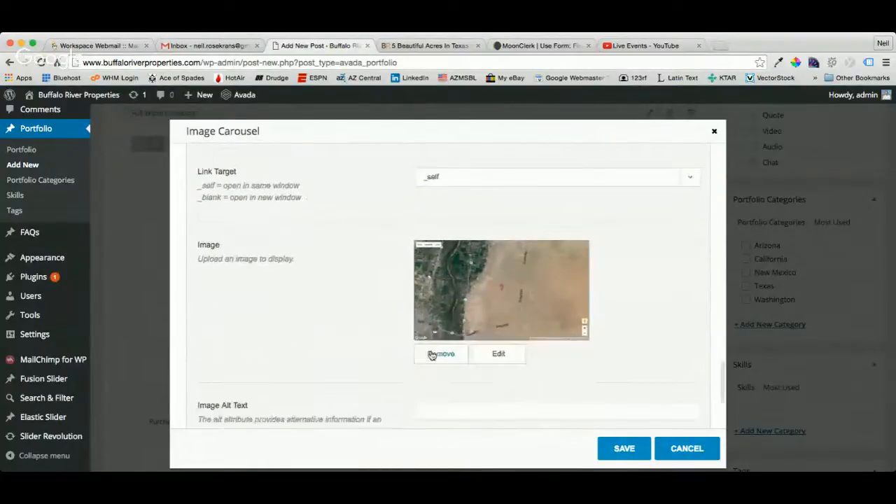
click(436, 356)
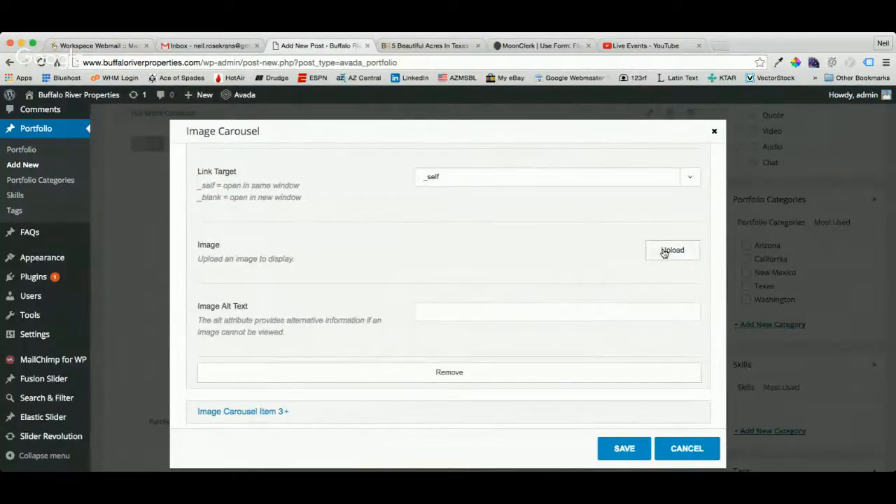
Step: Upload Pic3.jpg and insert it as the picture for Image Carousel Item 2
click(664, 251)
click(150, 142)
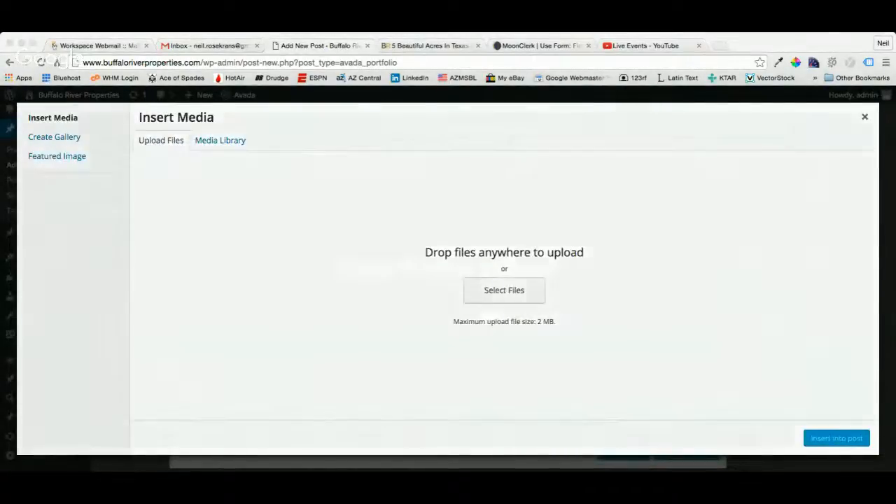
drag(595, 292, 340, 220)
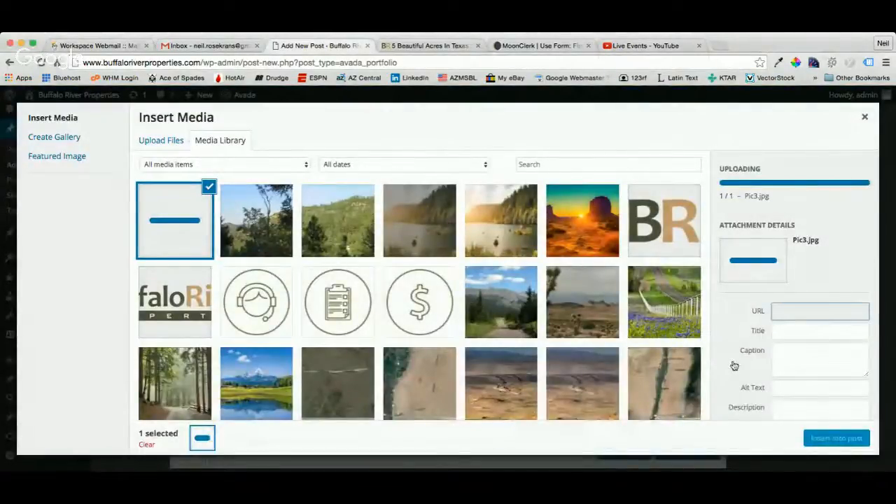
scroll(735, 365, down, 5)
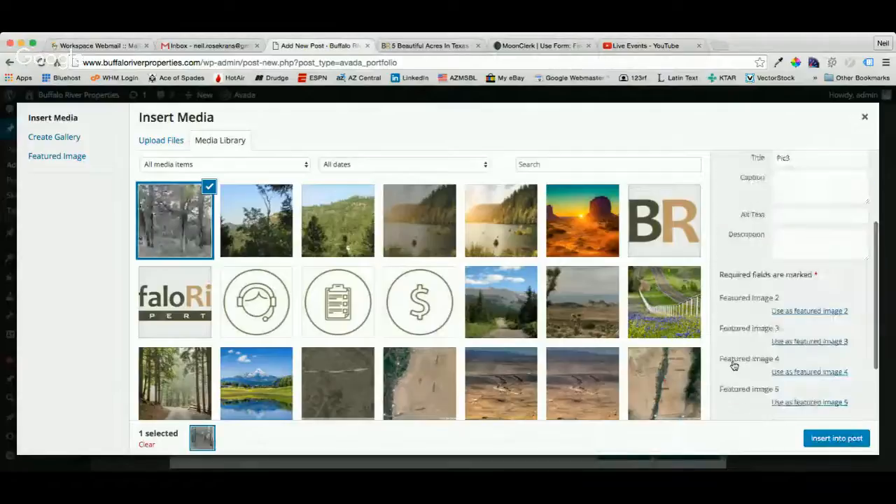
click(821, 439)
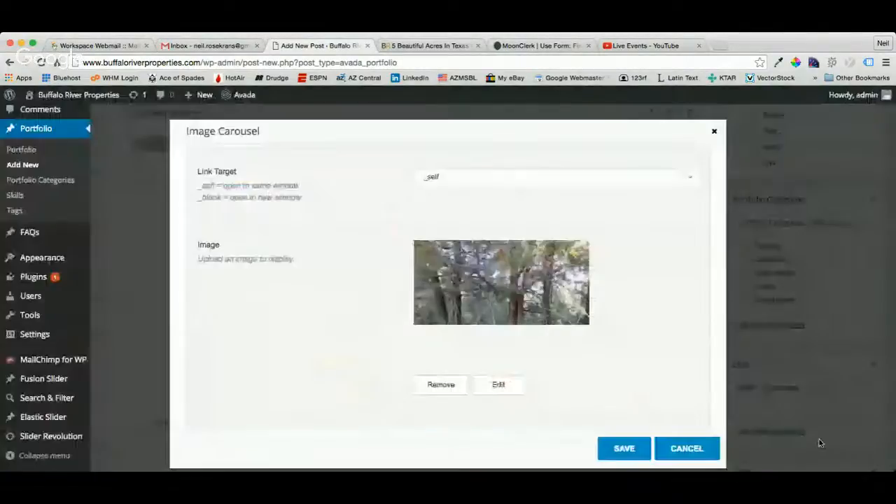
Step: Expand Image Carousel Item 3 and remove its existing template image
scroll(344, 325, down, 4)
click(276, 357)
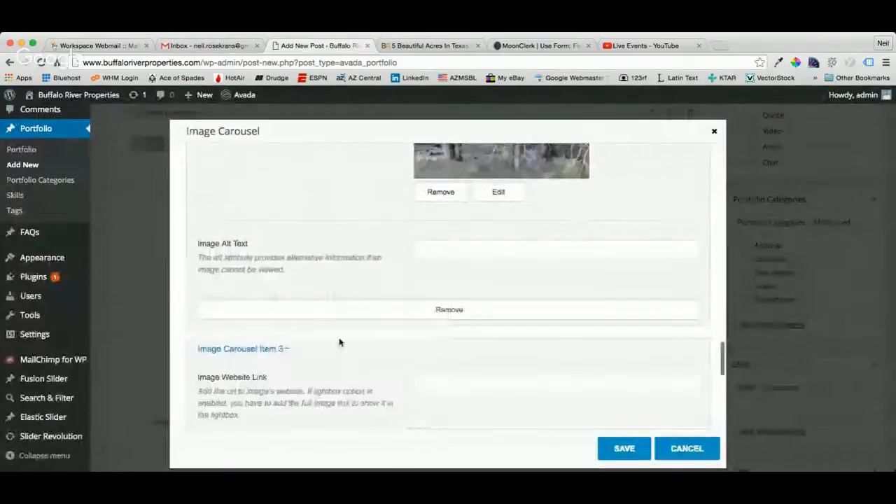
scroll(360, 348, down, 5)
click(436, 355)
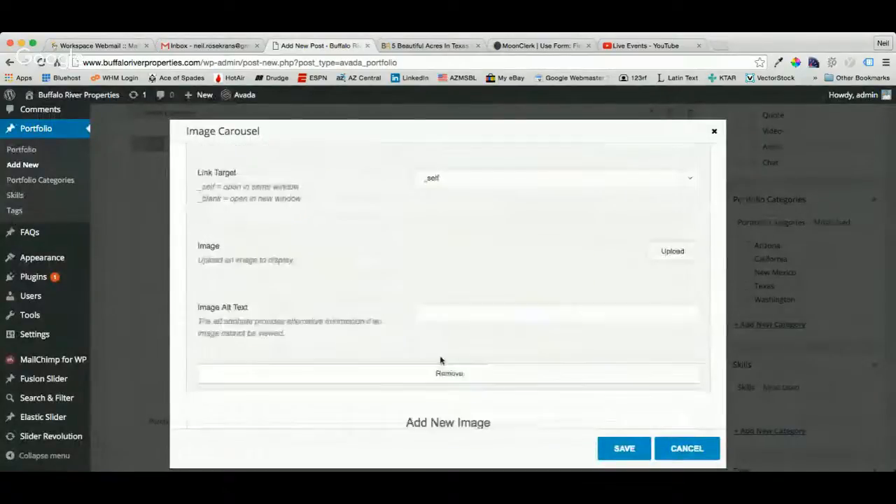
Step: Upload Pic4.jpg, insert it as the picture for Image Carousel Item 3, and save the carousel
click(671, 253)
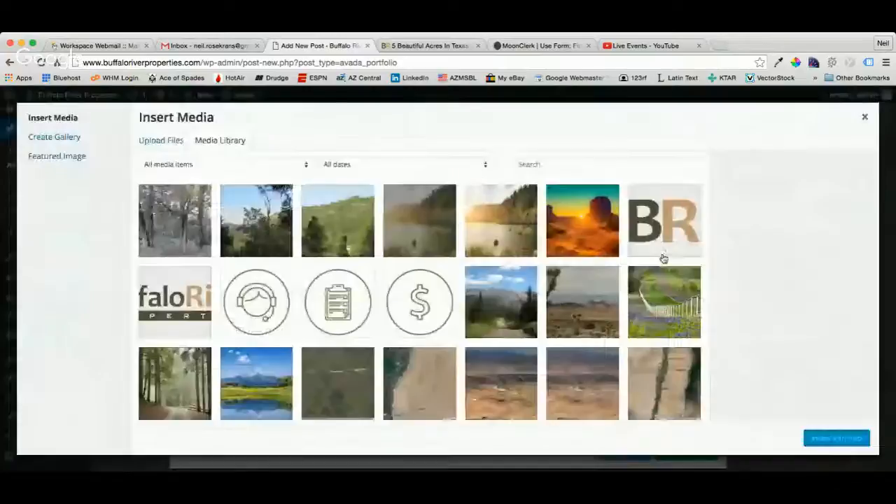
click(161, 140)
click(504, 291)
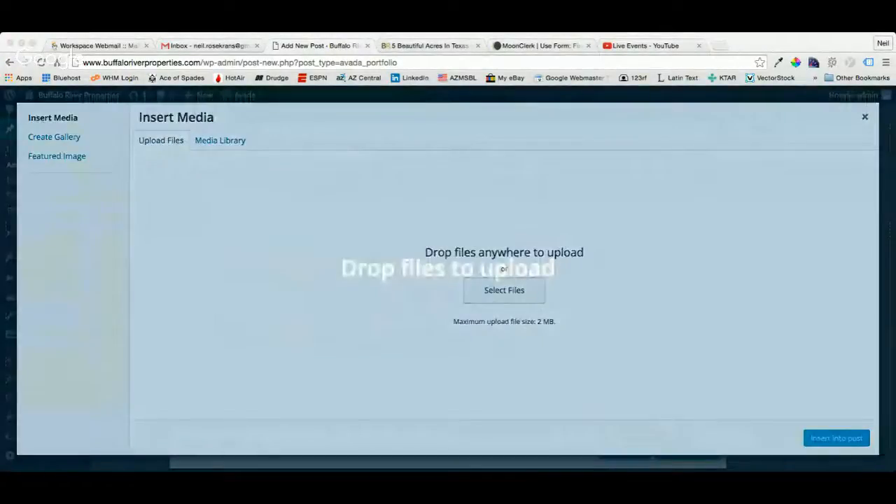
click(717, 349)
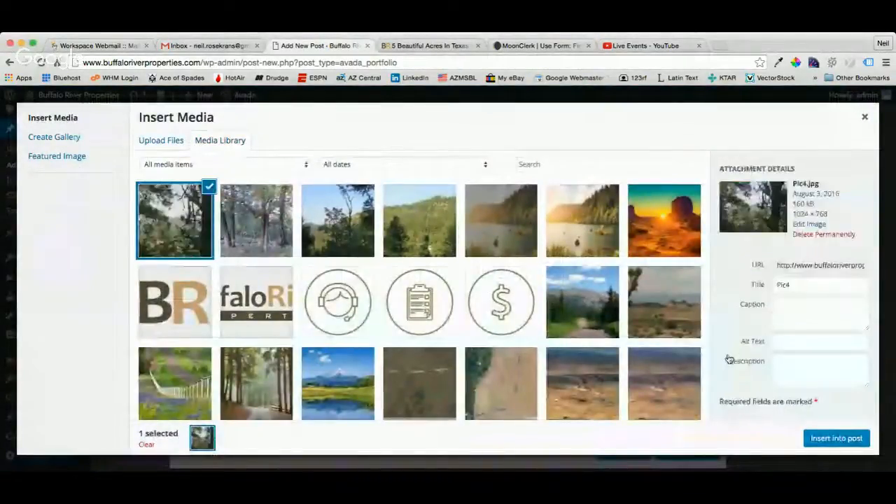
scroll(729, 360, down, 5)
click(812, 439)
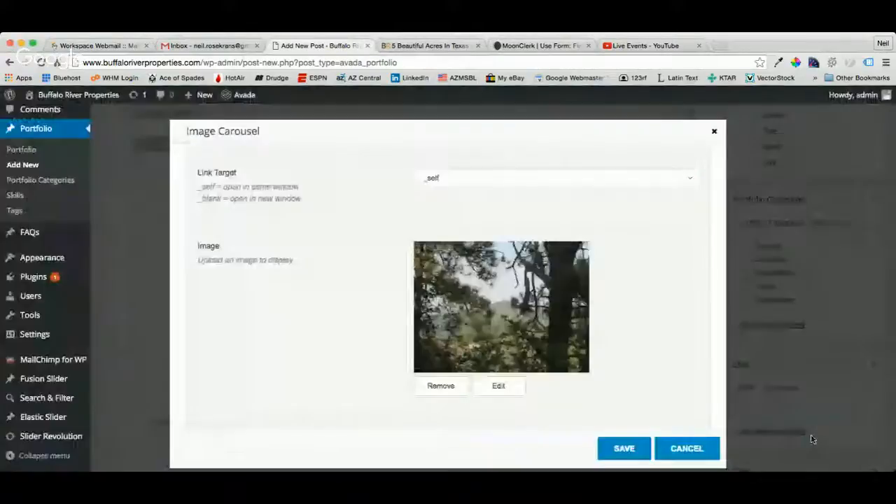
scroll(685, 315, down, 5)
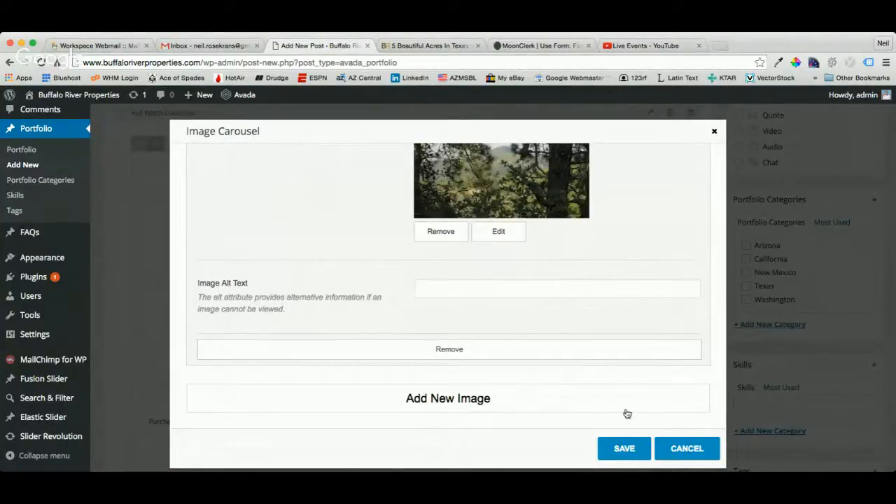
click(621, 449)
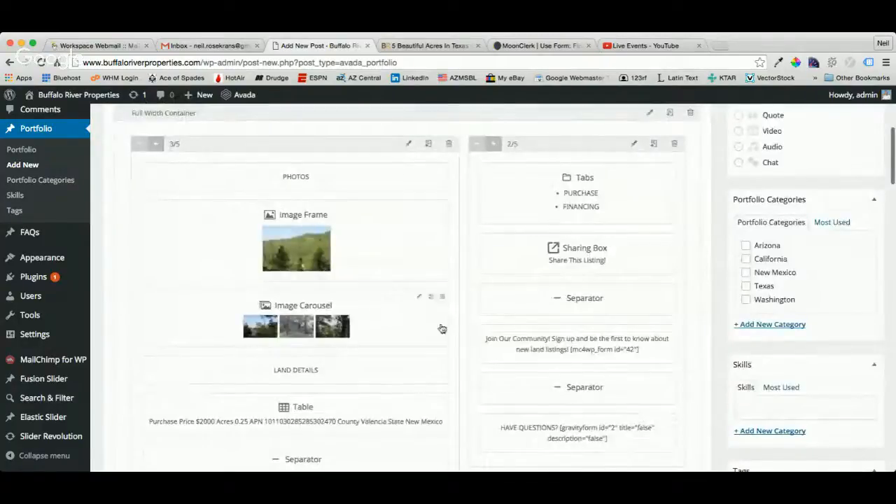
Step: Open the land details table for editing and set the Purchase Price to $3000
scroll(467, 341, down, 3)
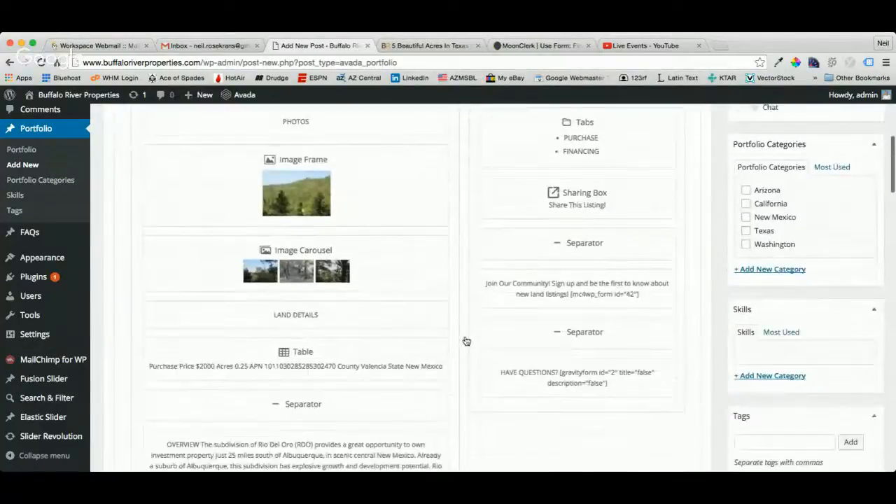
scroll(467, 341, down, 4)
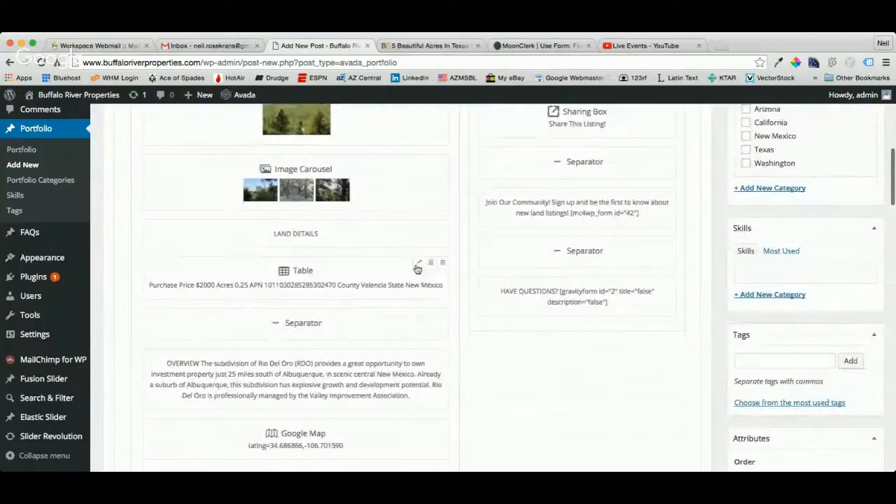
click(418, 266)
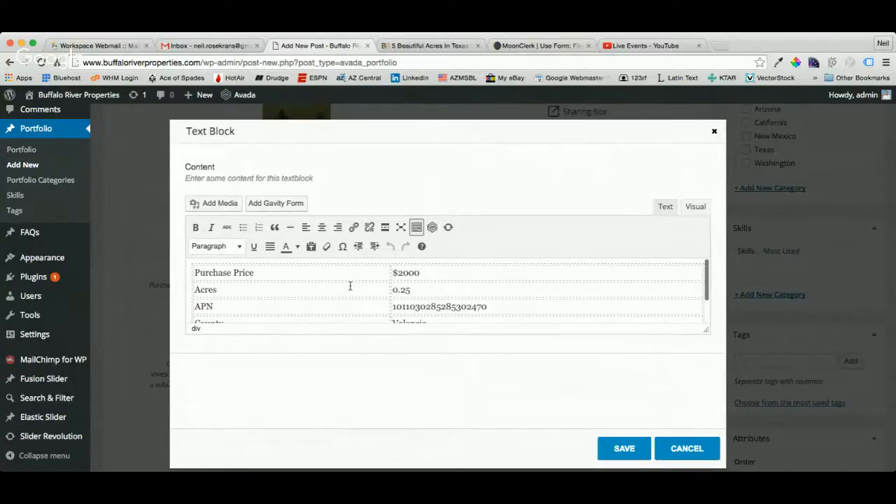
click(397, 272)
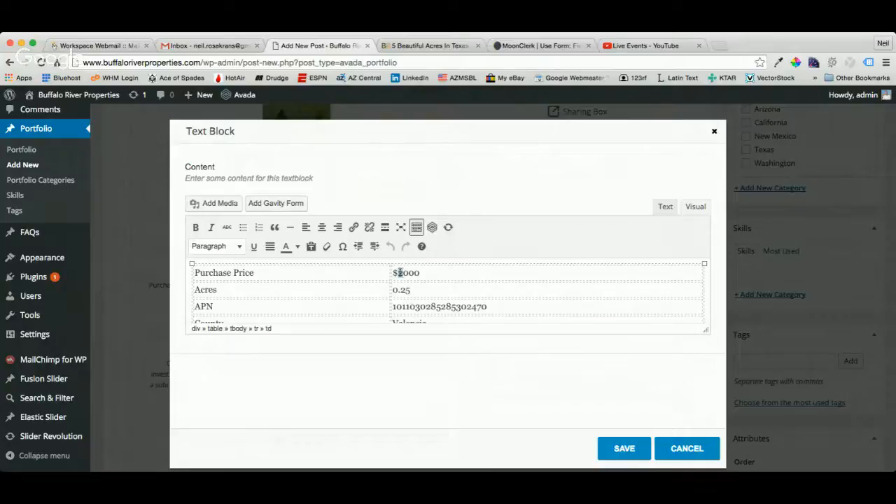
key(BackSpace)
text(3)
scroll(399, 298, down, 1)
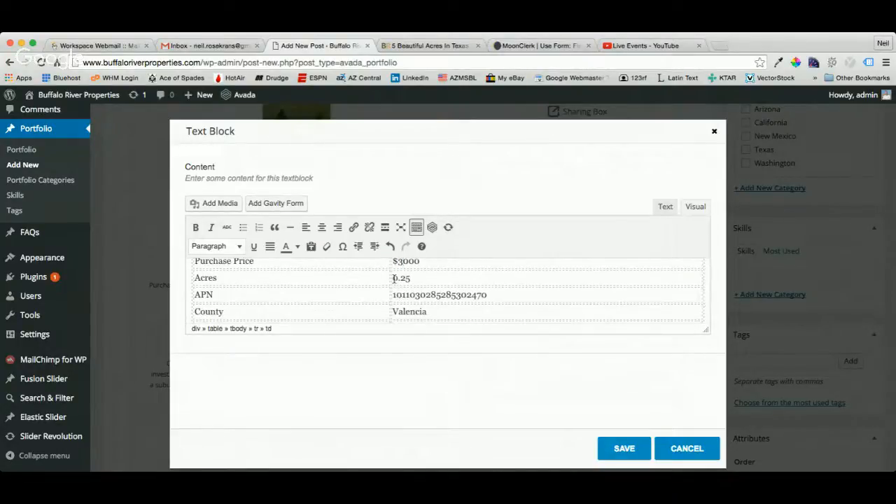
Step: Set Acres to 2.50 in the land details table and replace the APN with the new parcel number
drag(393, 278, 409, 278)
text(2.50)
drag(393, 295, 488, 295)
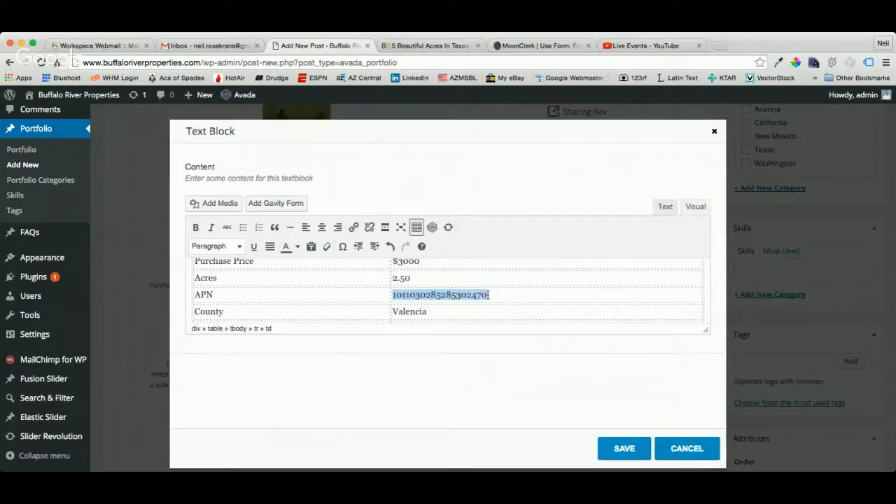
text(123-45)
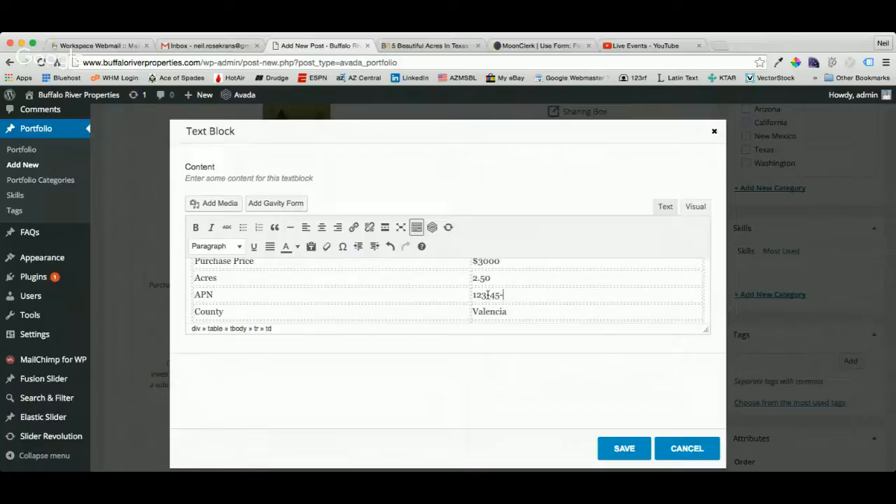
text(-6789)
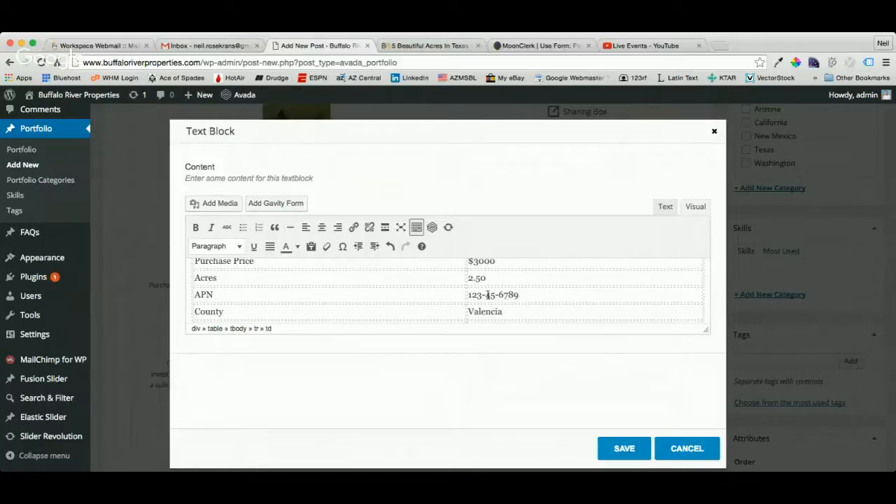
Step: Change the table's County to Yavapai and its State to Arizona
scroll(488, 295, down, 1)
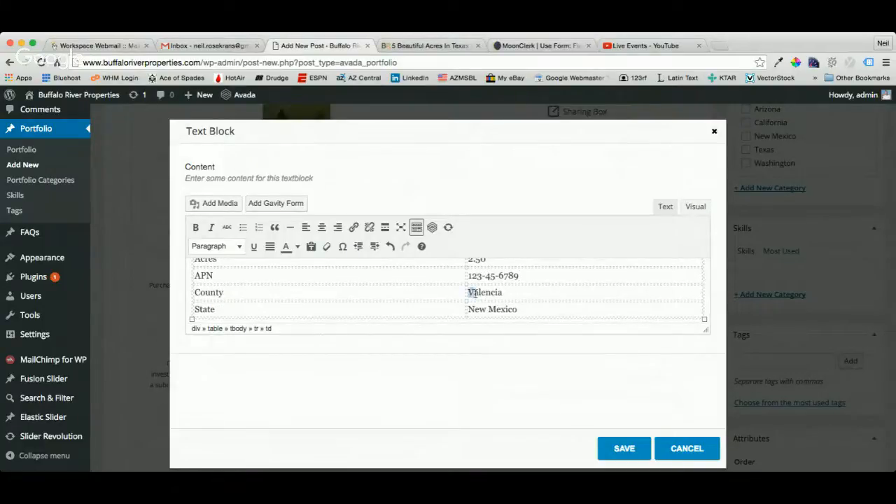
drag(472, 293, 501, 294)
text(Yavapai)
drag(469, 309, 517, 311)
text(Arizona)
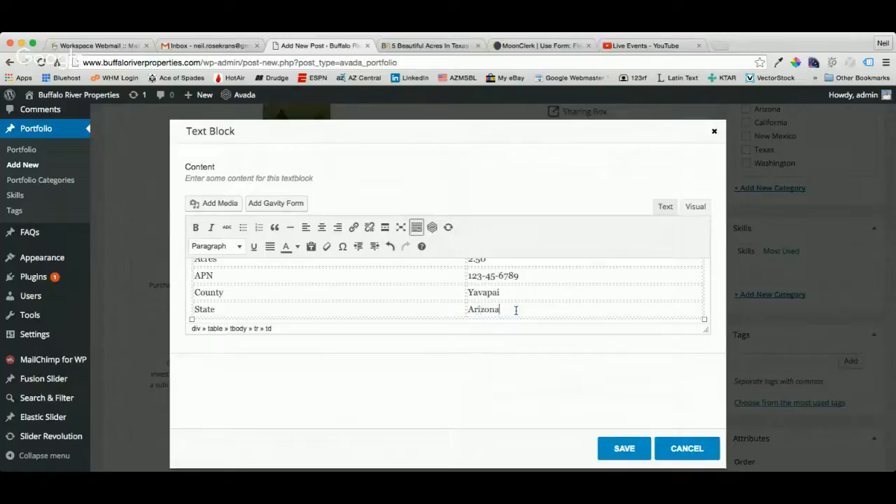
scroll(511, 305, up, 5)
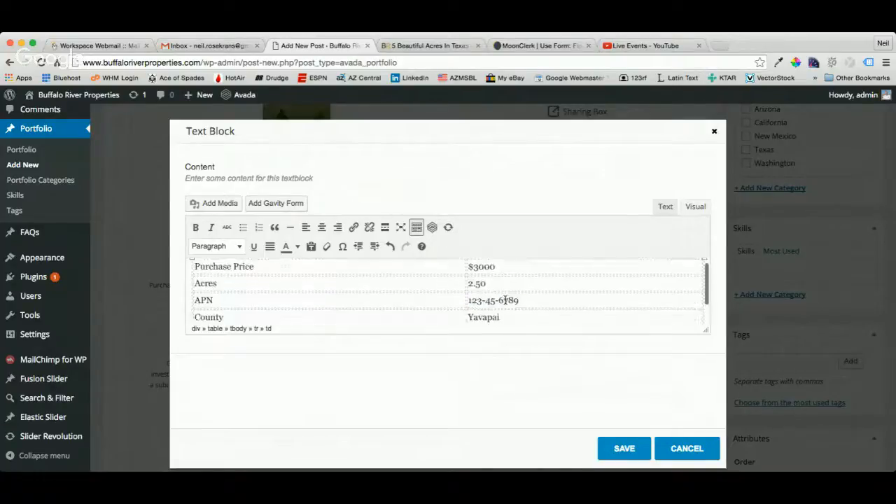
scroll(506, 300, down, 3)
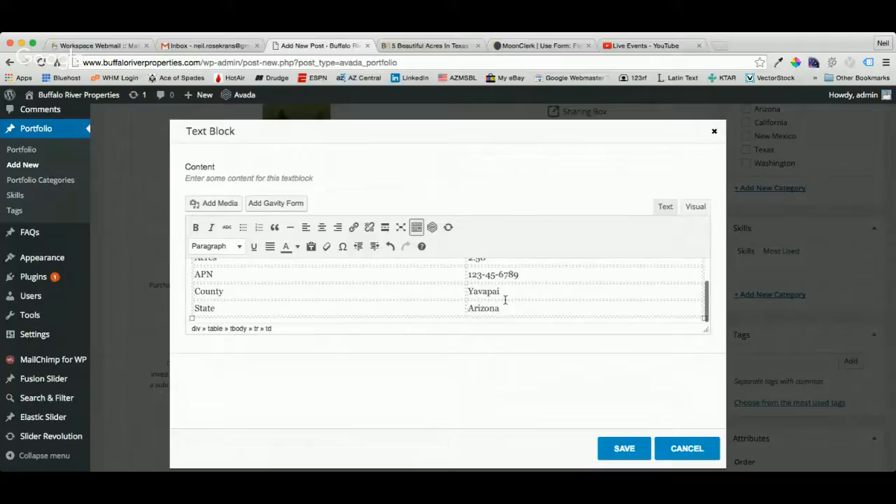
scroll(450, 297, up, 3)
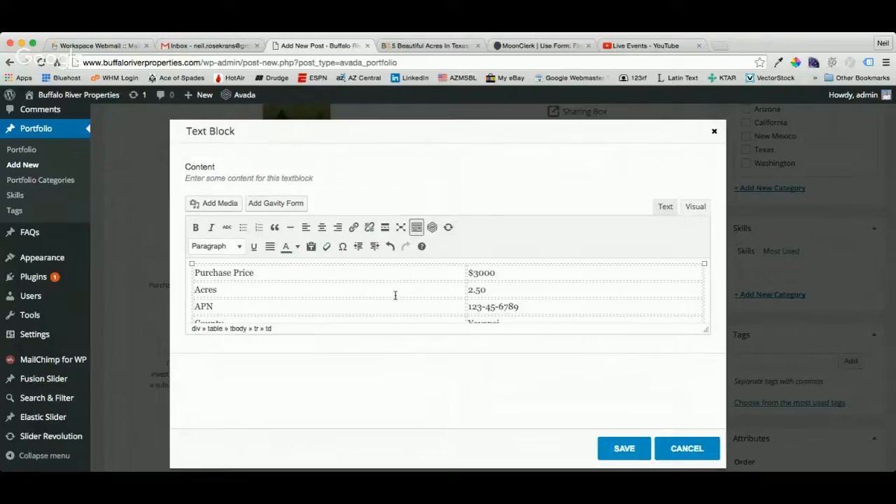
scroll(391, 299, down, 1)
scroll(391, 299, down, 2)
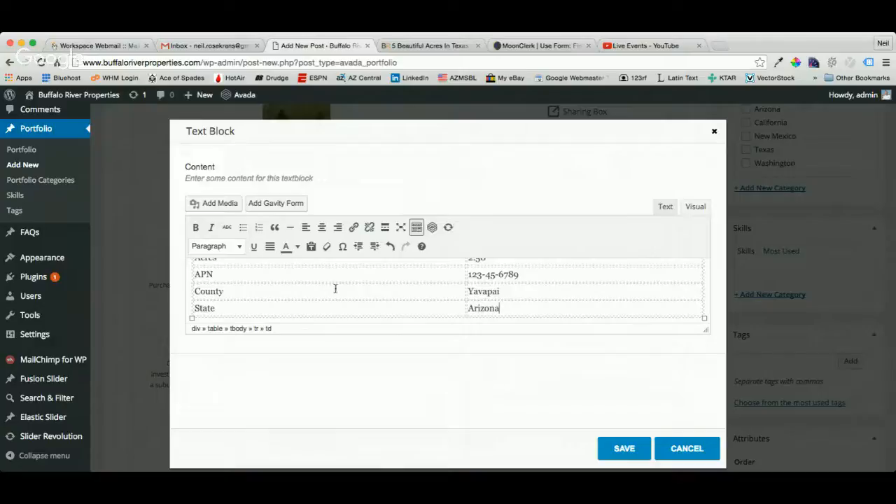
scroll(348, 291, up, 3)
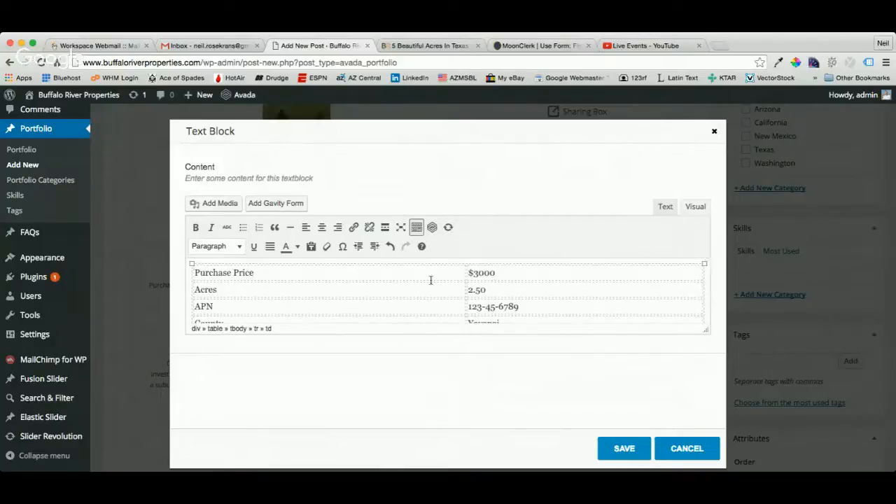
Step: Show the table's HTML source and paste a copy of the State row code directly below the original, before the closing tbody tag
click(666, 209)
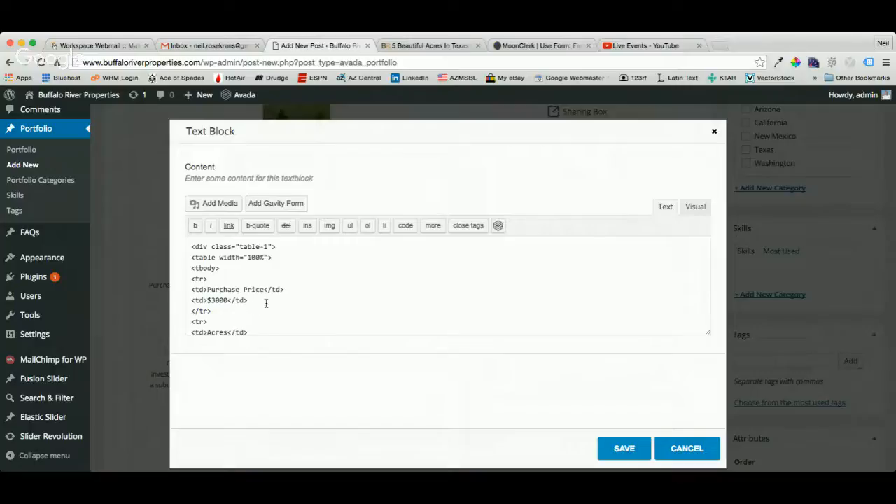
scroll(267, 303, down, 2)
scroll(266, 304, down, 4)
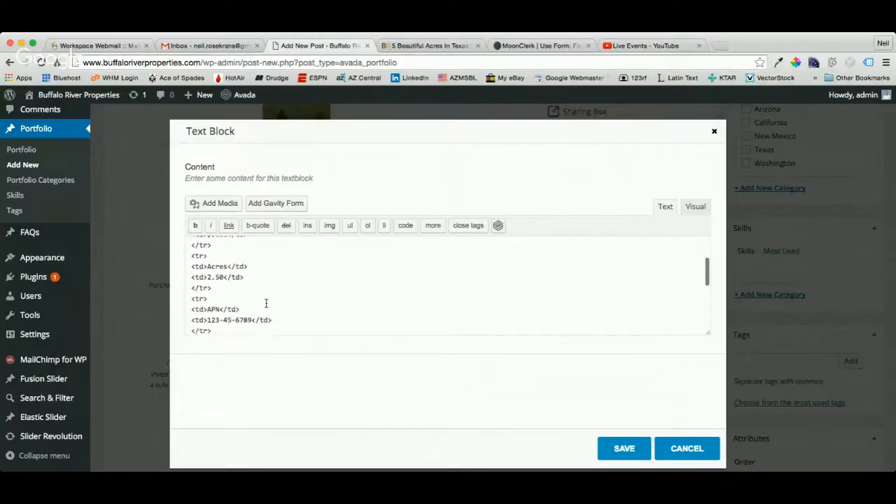
scroll(267, 304, down, 4)
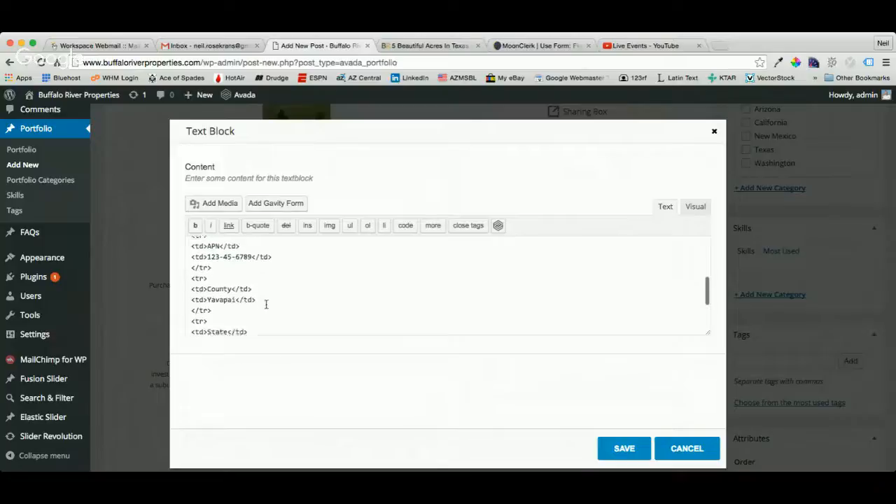
scroll(266, 305, down, 1)
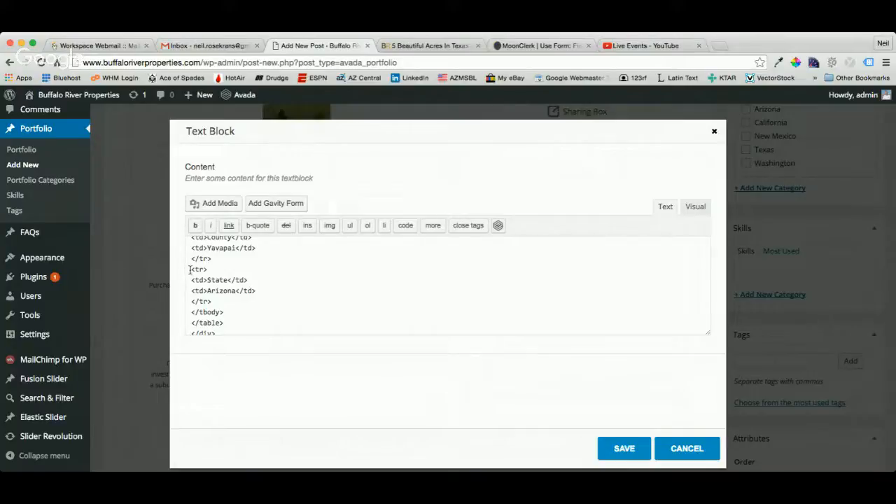
drag(189, 270, 216, 299)
key(super+c)
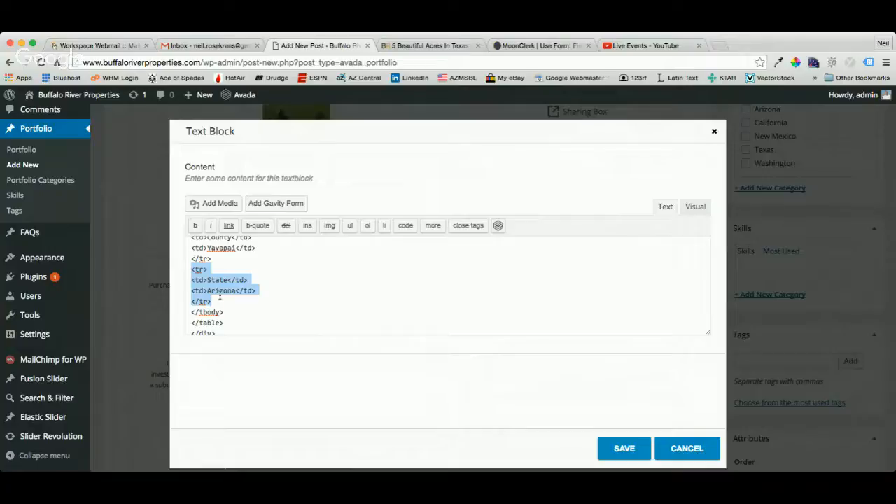
click(222, 301)
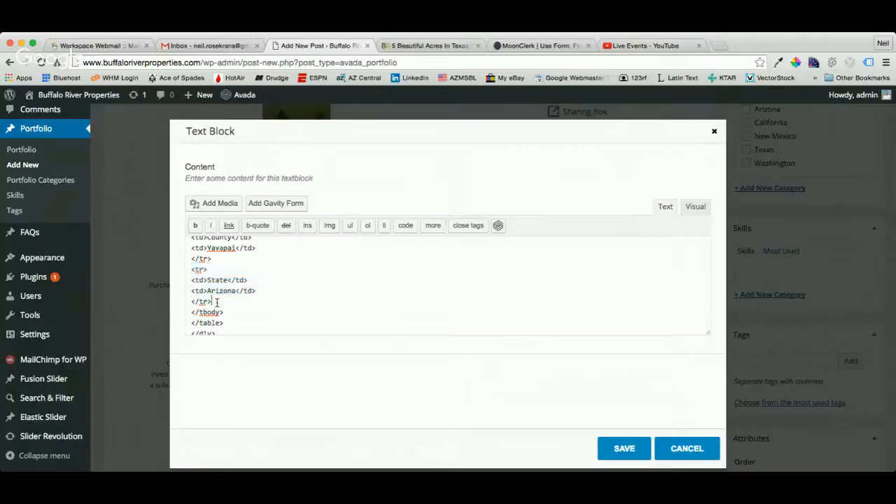
key(Return)
scroll(255, 289, down, 1)
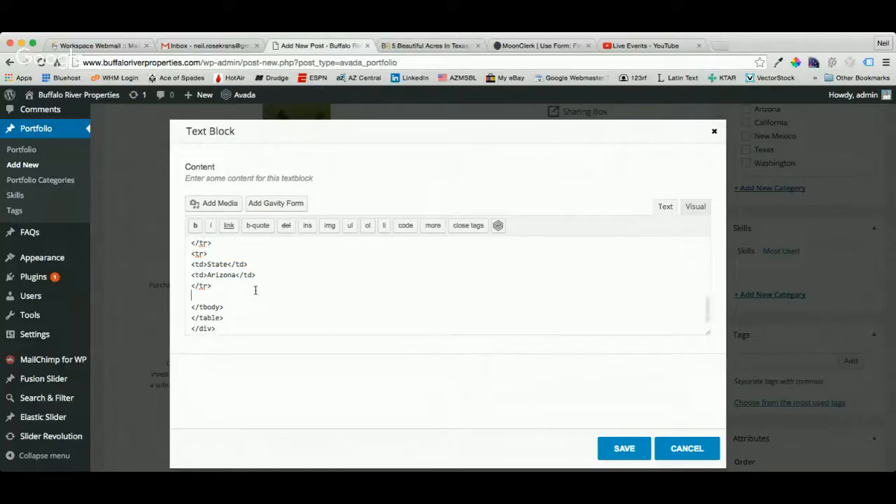
key(super+v)
scroll(255, 289, down, 1)
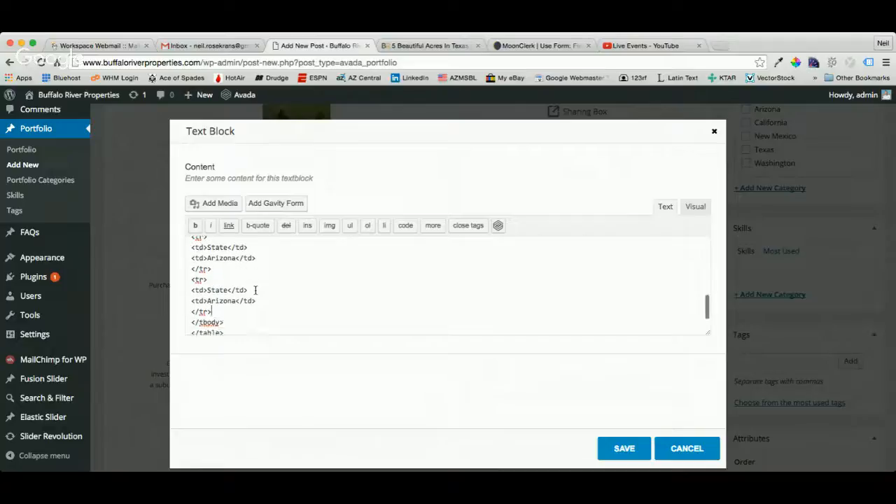
Step: Change the duplicated row to Utilities with the value None and save the table
drag(208, 290, 223, 291)
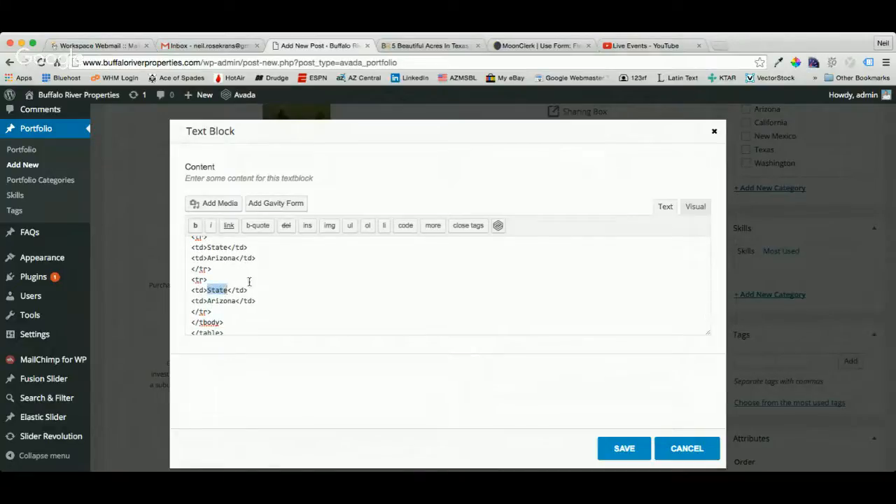
text(Utilities)
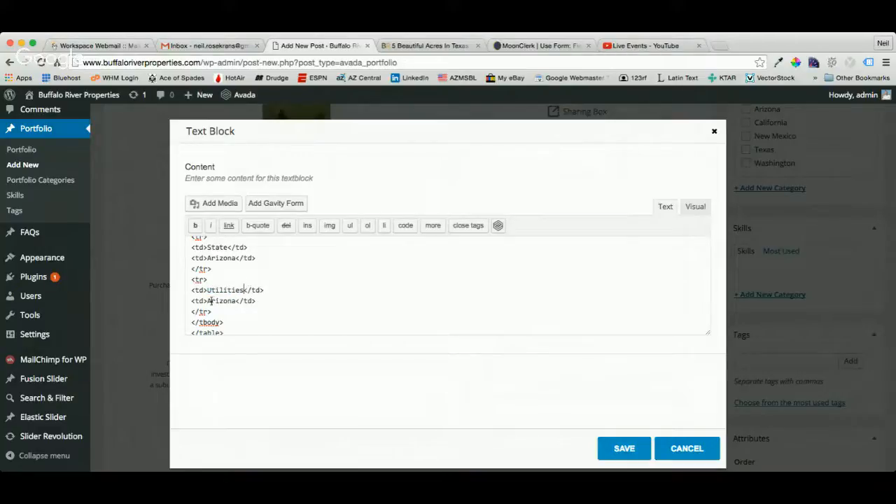
drag(207, 301, 236, 301)
text(Nonn)
click(615, 449)
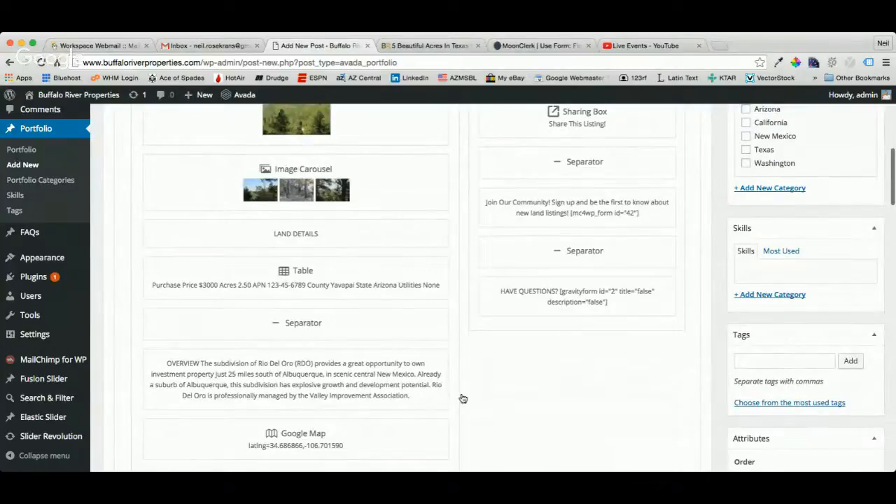
Step: Replace the OVERVIEW paragraph with the Prescott, Arizona description starting "Scenic vacant land in a small neighborhood in the mountains" and save the text block
scroll(468, 385, down, 2)
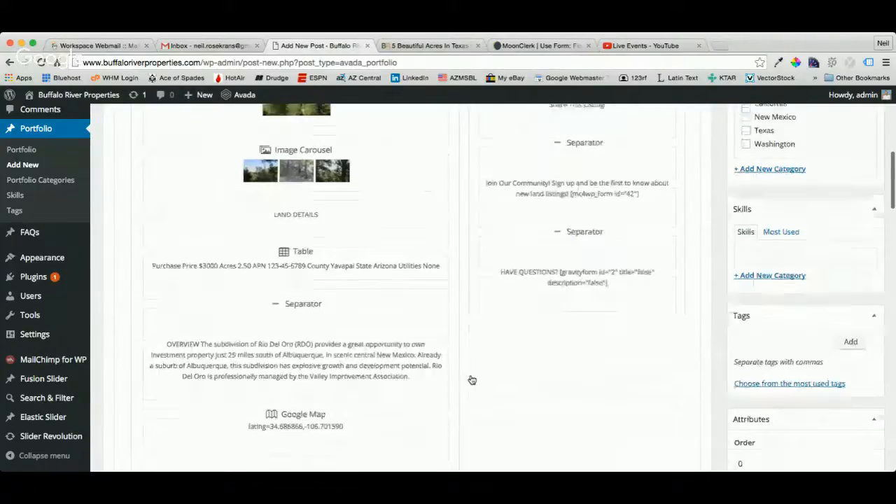
scroll(469, 393, down, 1)
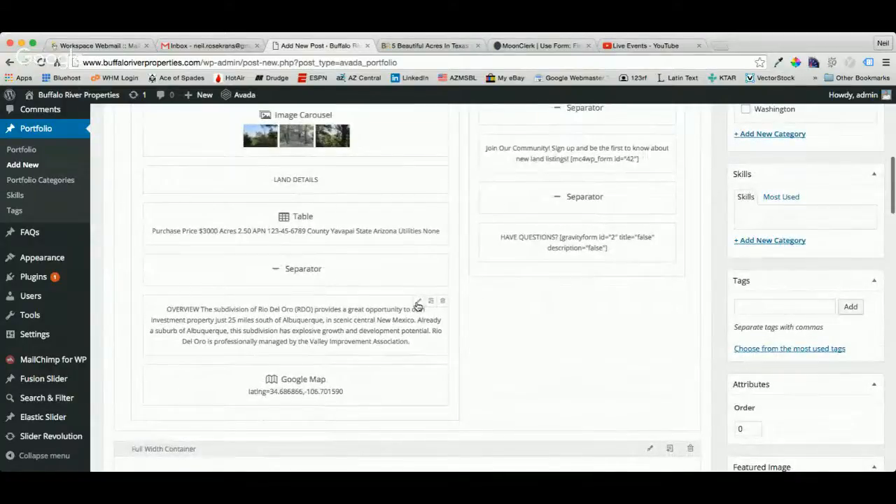
click(418, 305)
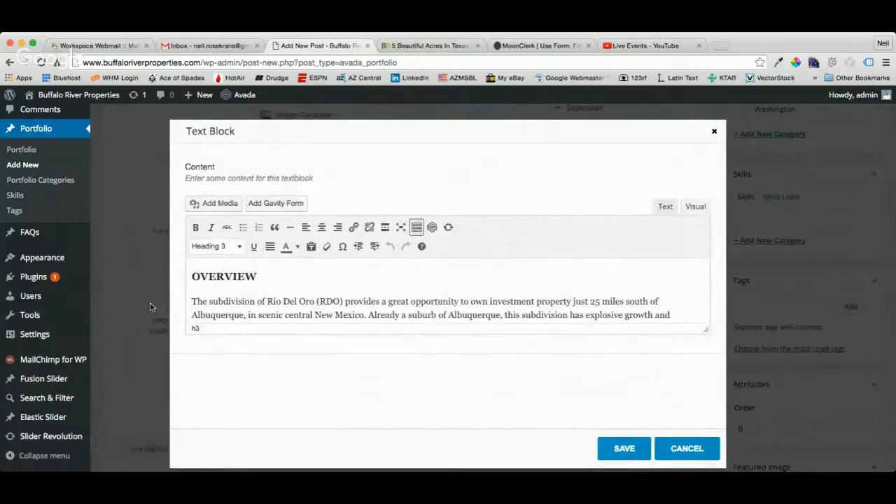
scroll(249, 298, down, 1)
scroll(249, 298, up, 1)
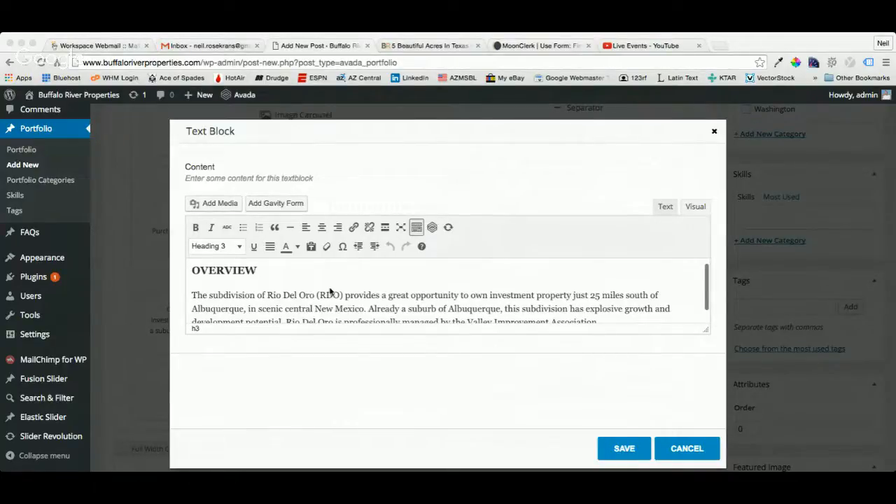
drag(191, 295, 609, 310)
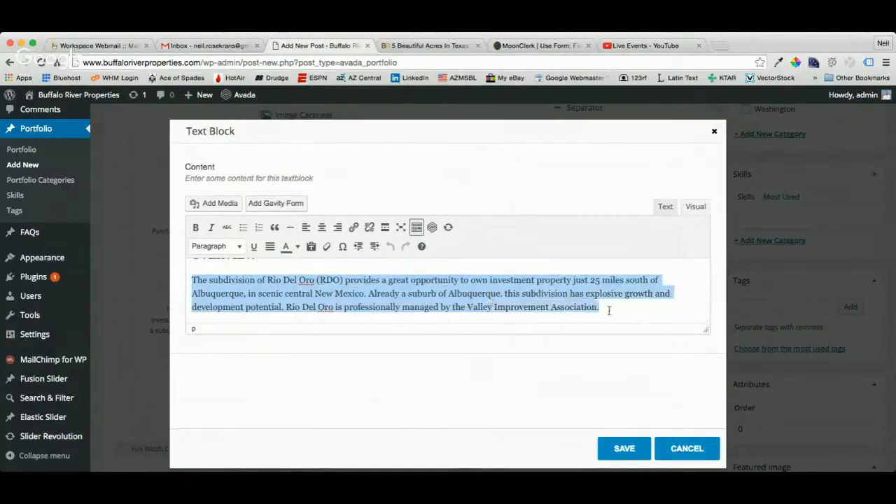
text(Scenic vacant land in a small neighborhood in the mountains outside Prescott, Arizona. Easy access by dirt road maintained by Yavapai County. Temperatures in the cool pines are often 20 degrees lower than Phoenix, just 90 minutes to the south. Build a rustic cabin and picture yourself enjoying the views and cool mountain air.)
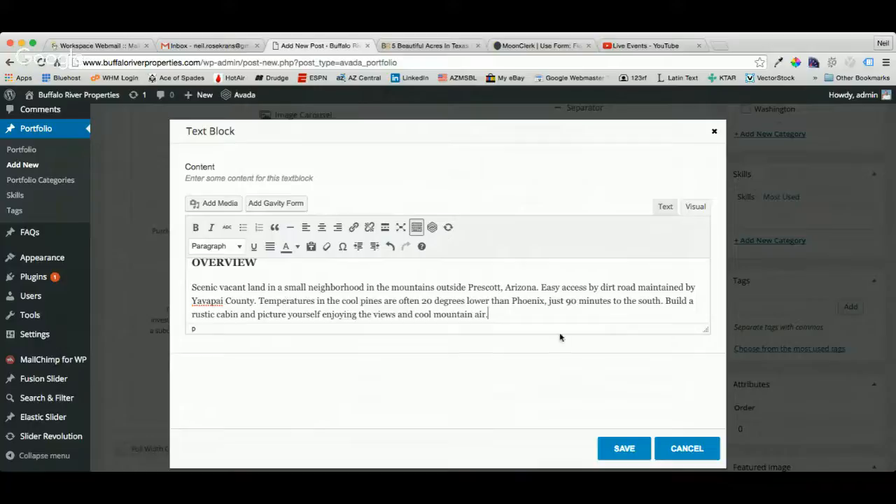
click(624, 449)
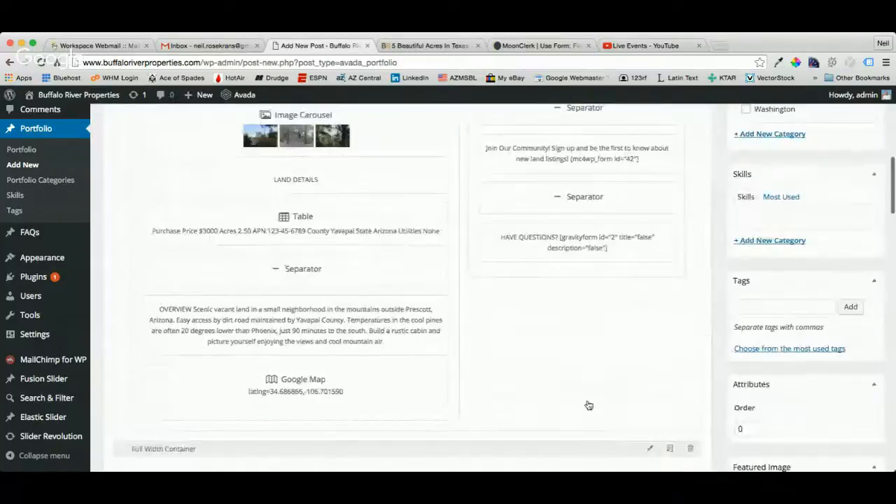
Step: Replace the coordinates in the Google Map element's Address after "latlng=" with 34.4459854,-112.3932627 and save the map
scroll(480, 357, down, 1)
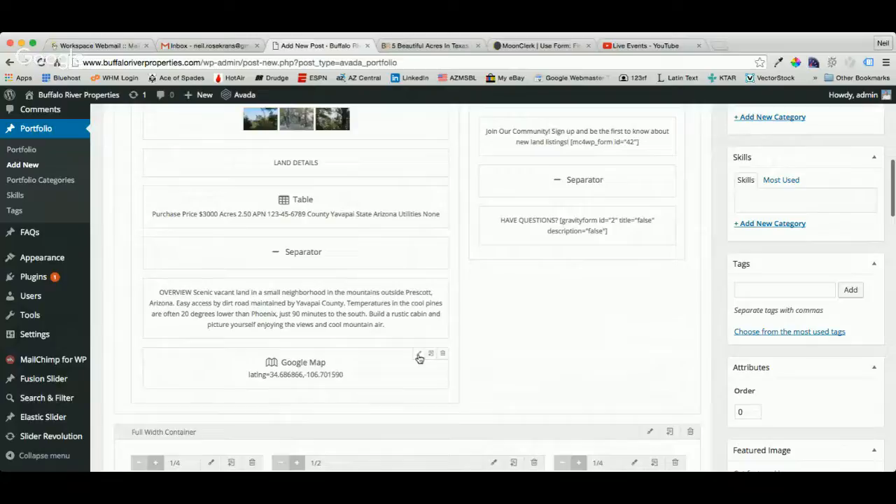
click(419, 356)
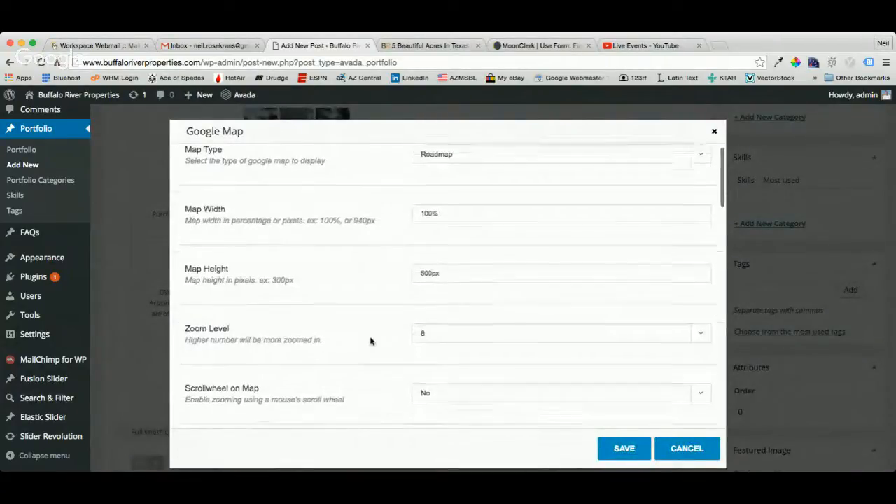
scroll(371, 341, down, 3)
scroll(372, 341, down, 10)
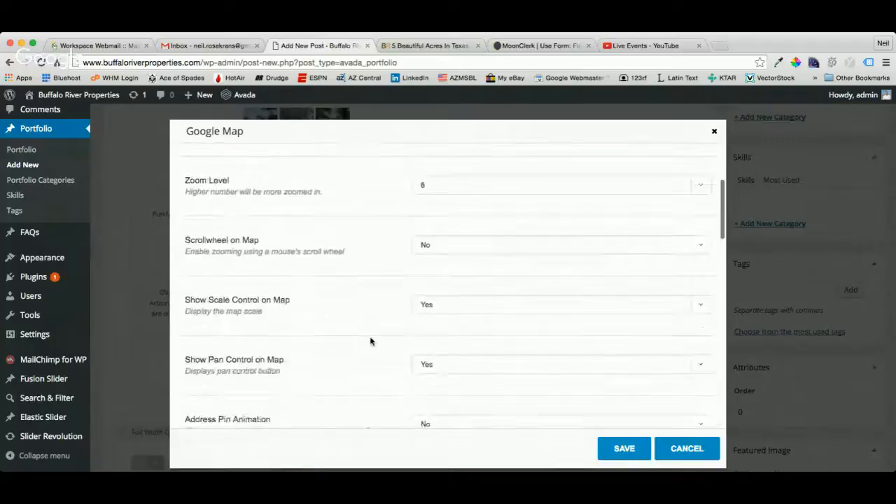
scroll(371, 341, down, 7)
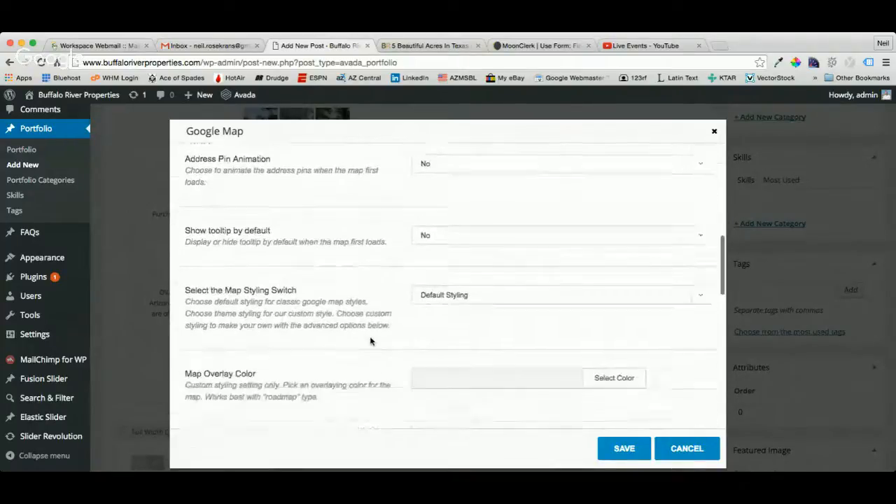
scroll(373, 342, down, 8)
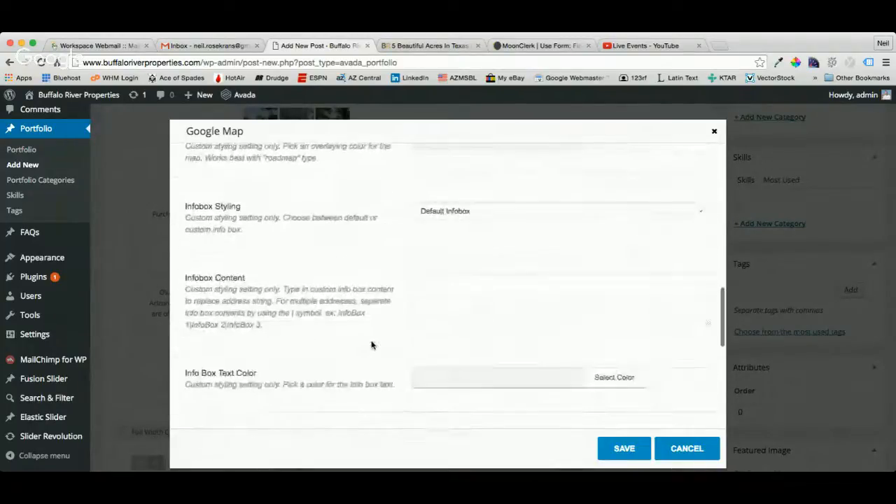
scroll(372, 342, down, 6)
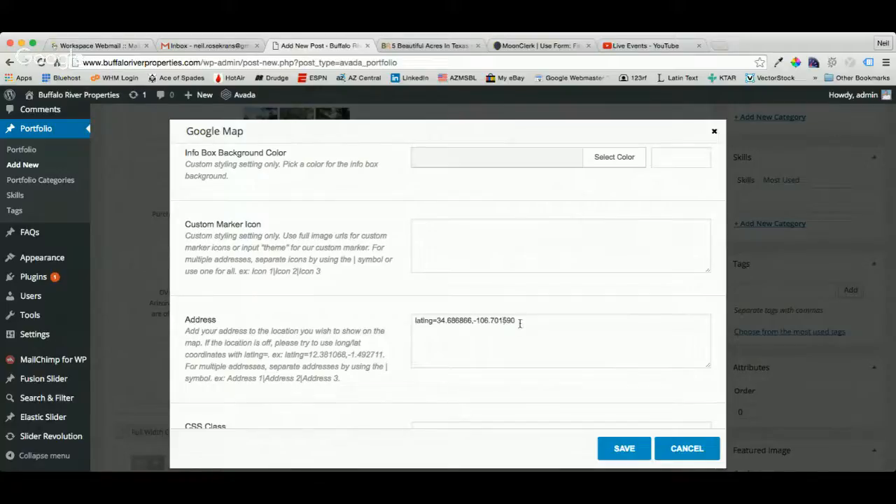
click(474, 322)
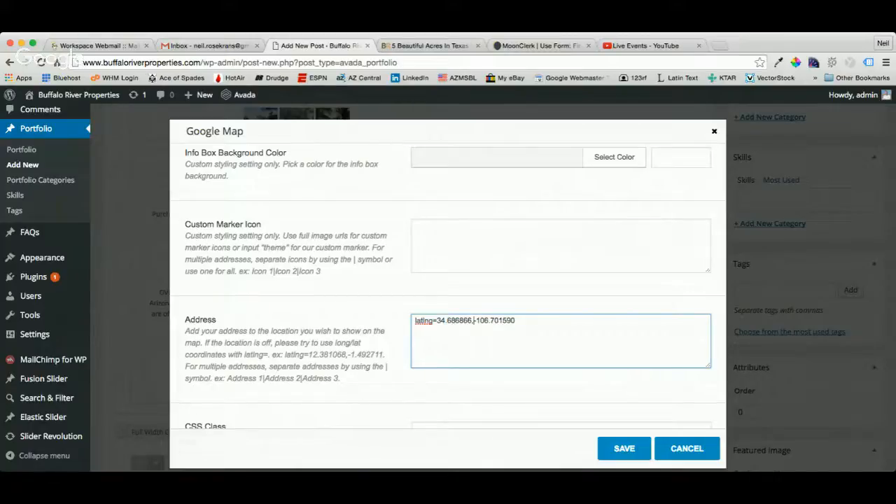
key(super+Tab)
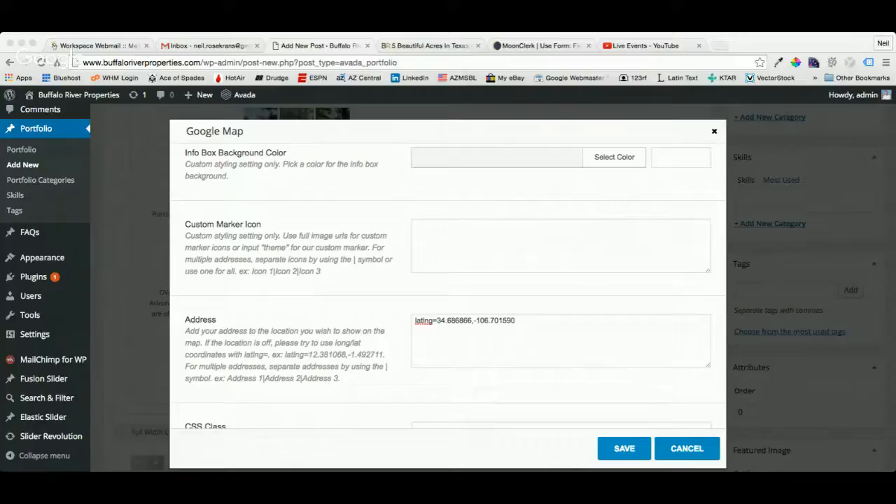
click(413, 330)
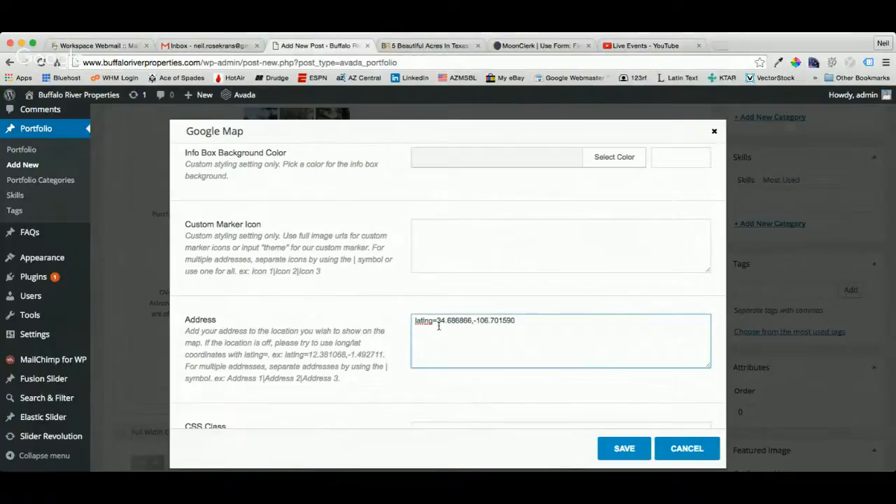
drag(438, 322, 519, 321)
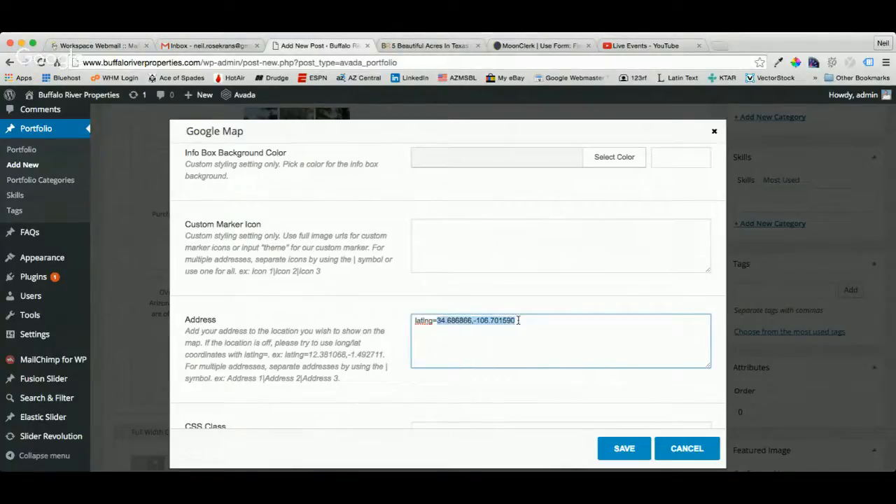
text(34.4459854,-112.3932627)
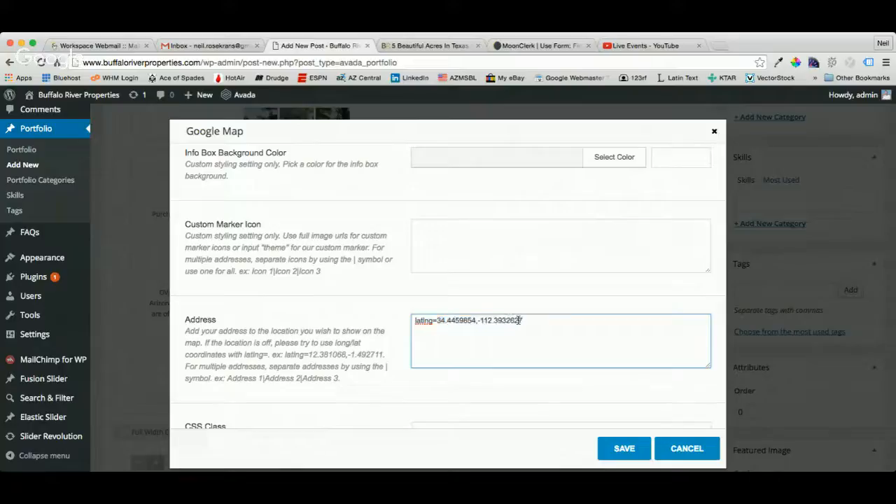
scroll(382, 357, down, 1)
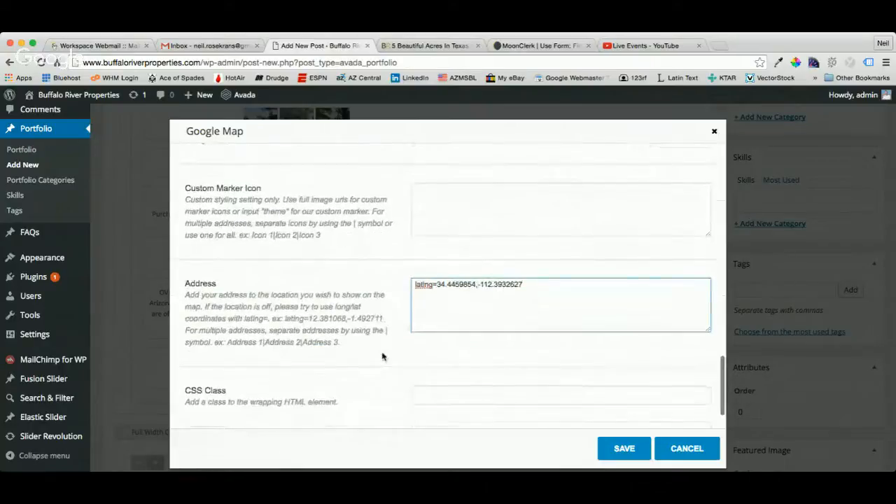
scroll(346, 380, down, 2)
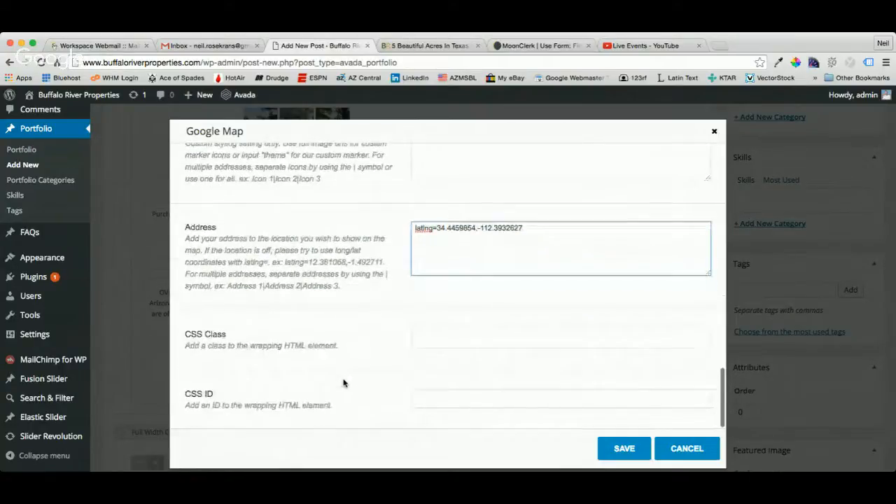
click(613, 452)
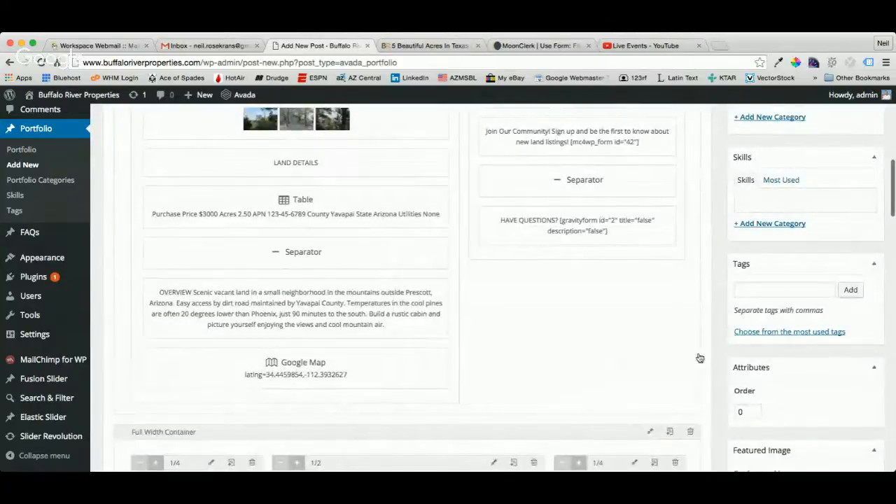
Step: Open the settings of the Tabs element with PURCHASE and FINANCING and expand its first item, Tabs Item 1
scroll(700, 358, up, 8)
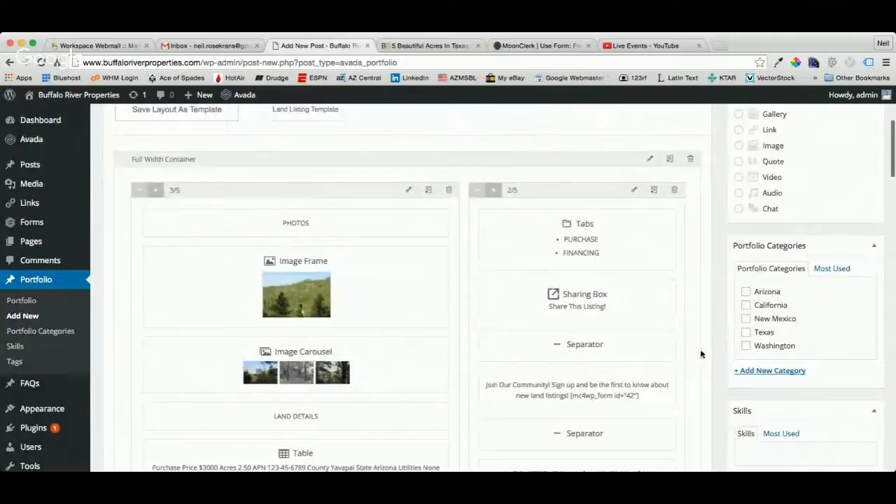
scroll(701, 354, up, 3)
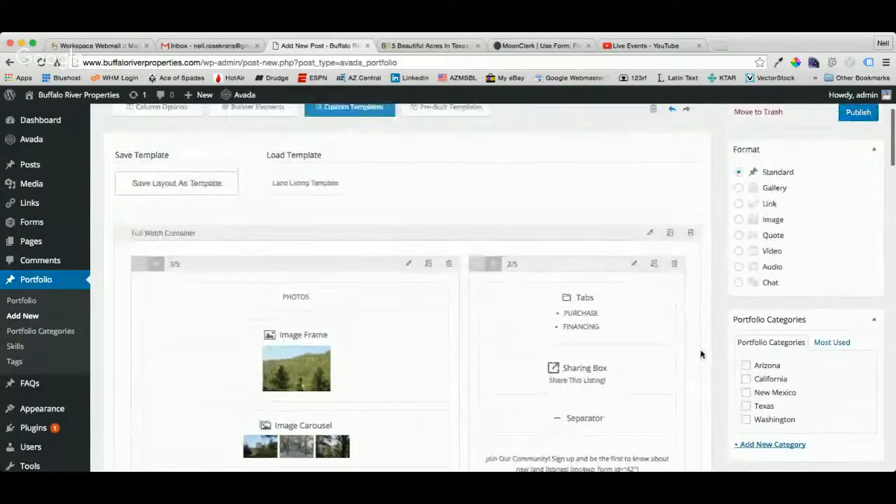
scroll(701, 355, up, 1)
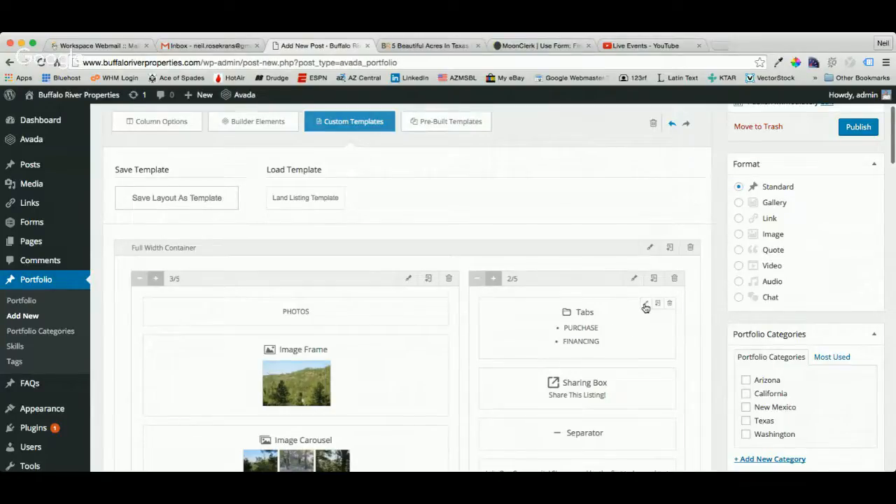
click(645, 306)
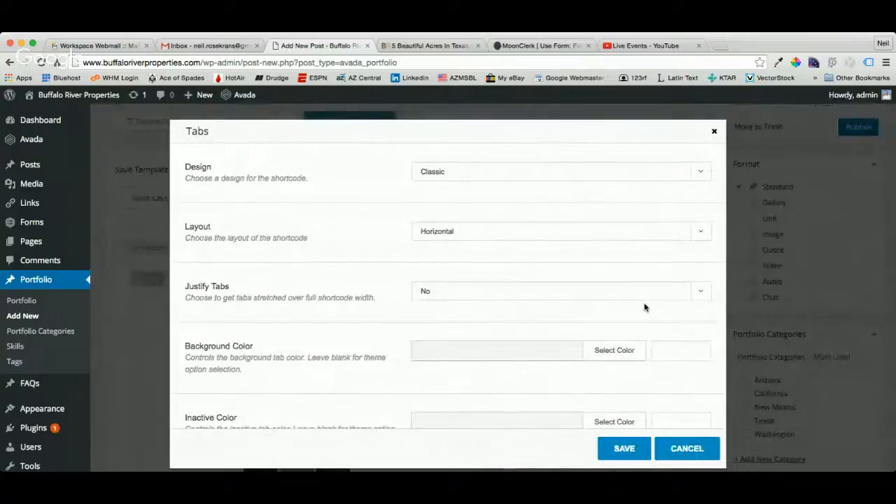
scroll(388, 333, down, 5)
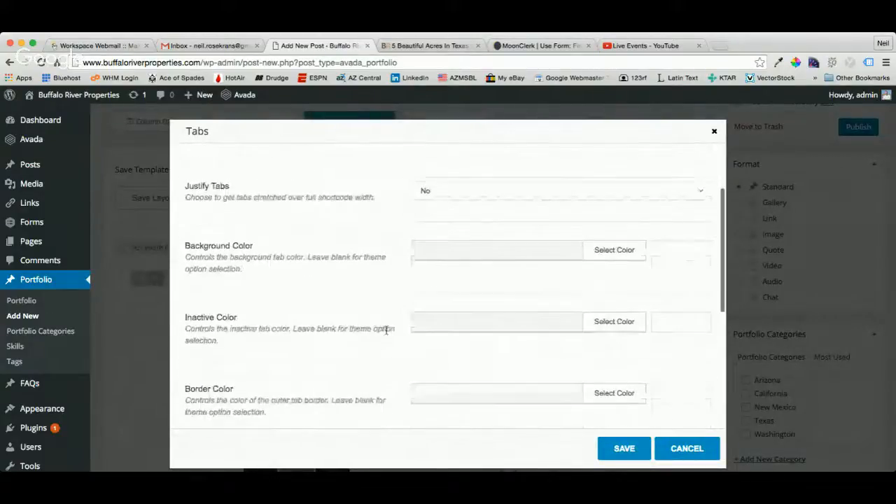
scroll(386, 342, down, 8)
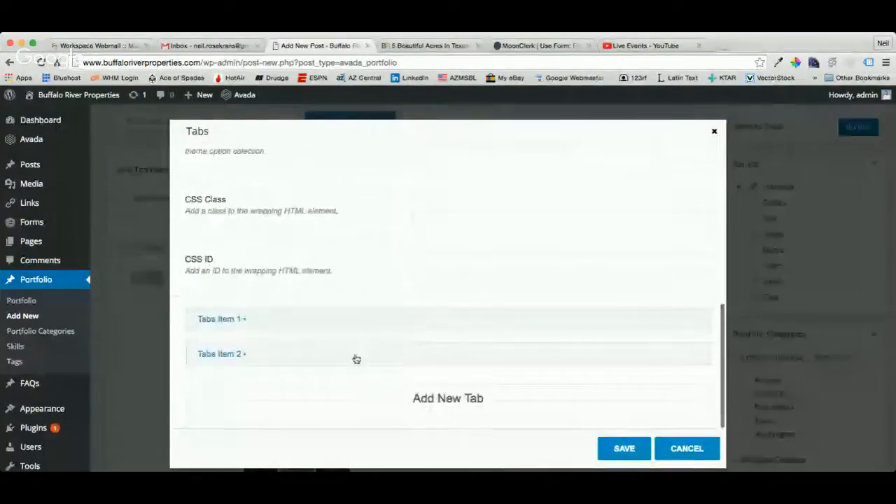
click(220, 321)
scroll(318, 342, down, 2)
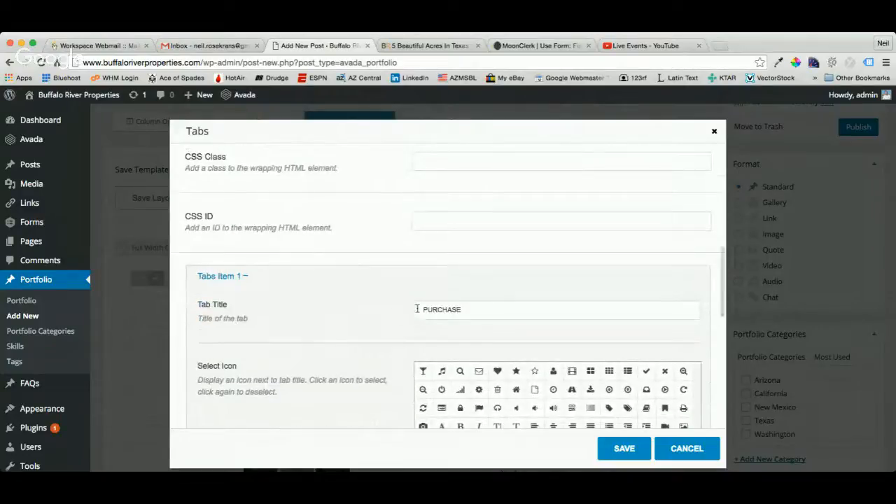
drag(417, 309, 474, 311)
click(360, 324)
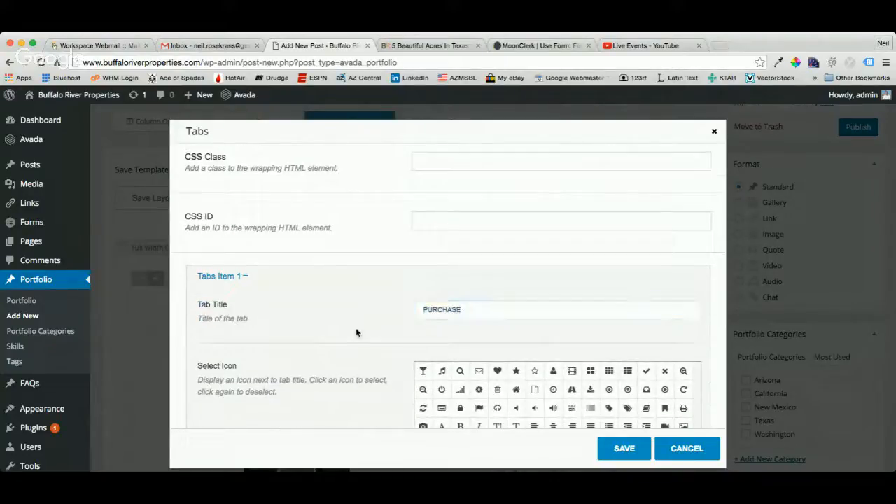
Step: Replace the MoonClerk shortcode under OWN IT TODAY in the PURCHASE tab's content with [moonclerk id="1jt2p8kkzo6"]
scroll(357, 333, down, 5)
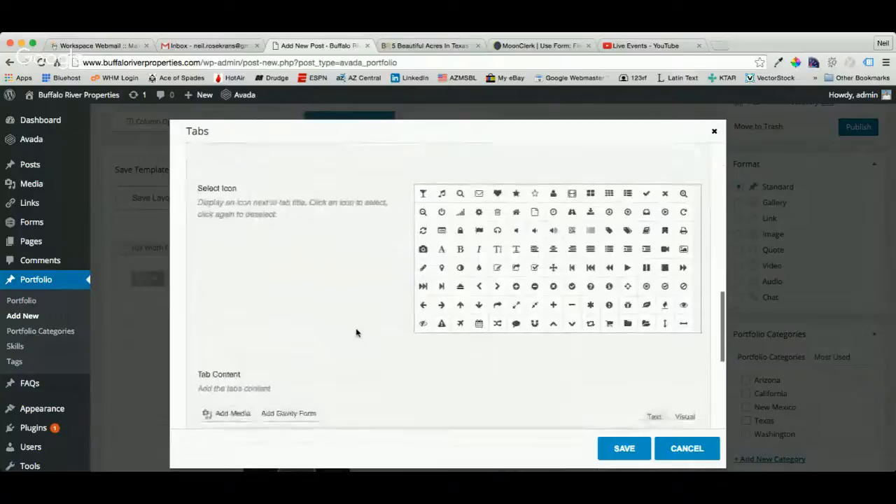
scroll(357, 333, down, 2)
scroll(371, 333, down, 2)
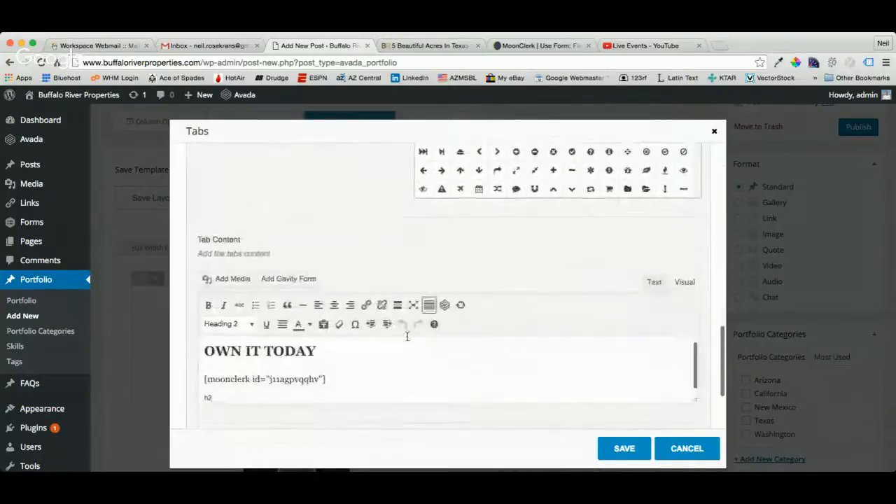
scroll(418, 384, down, 1)
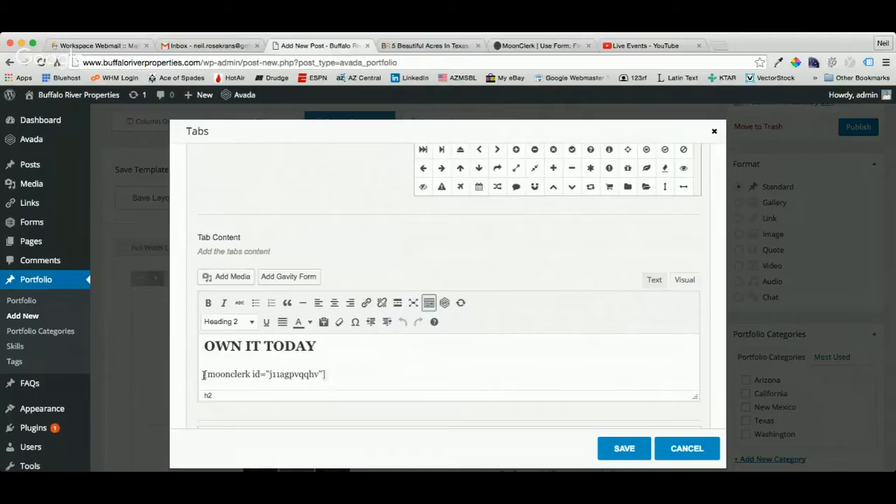
drag(205, 374, 335, 377)
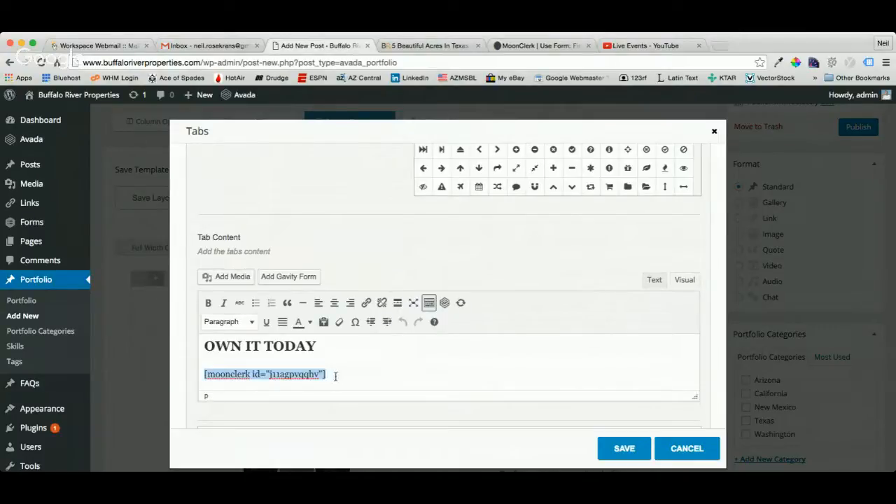
text([moonclerk id="1jt2p8kkzo6"])
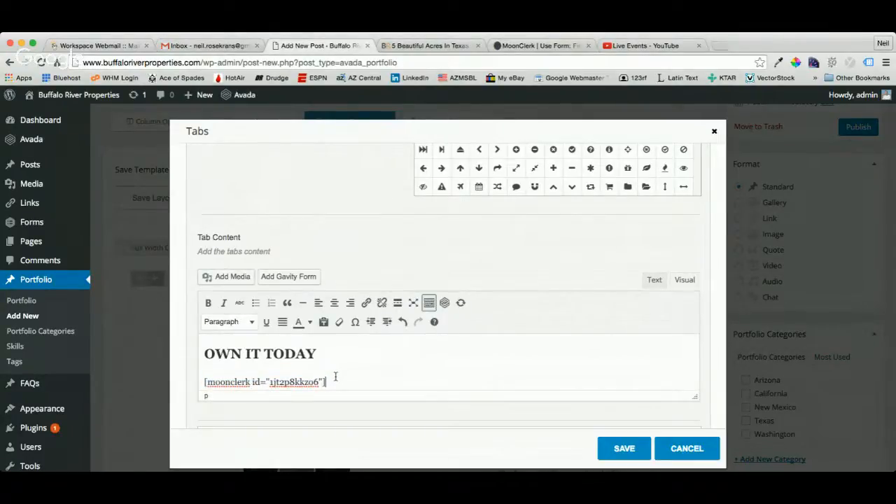
Step: Expand the second tab item, FINANCING, of the Tabs element and bring up its content editor
scroll(335, 364, down, 2)
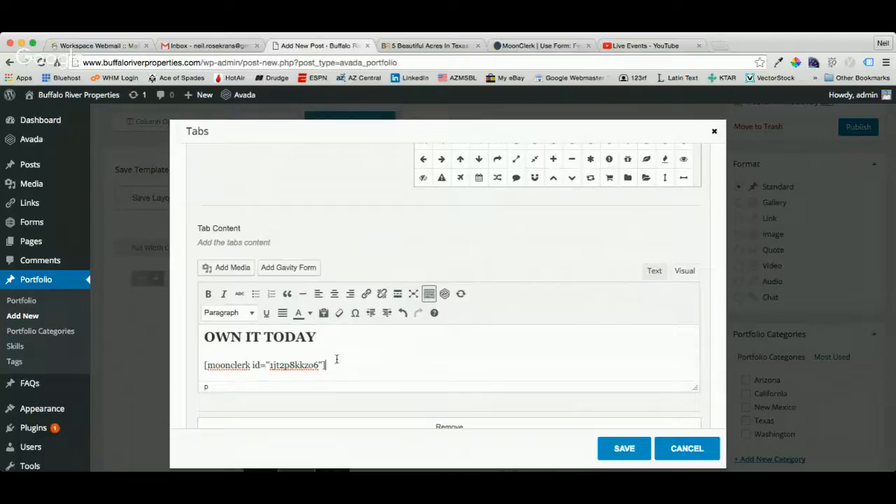
scroll(348, 361, down, 5)
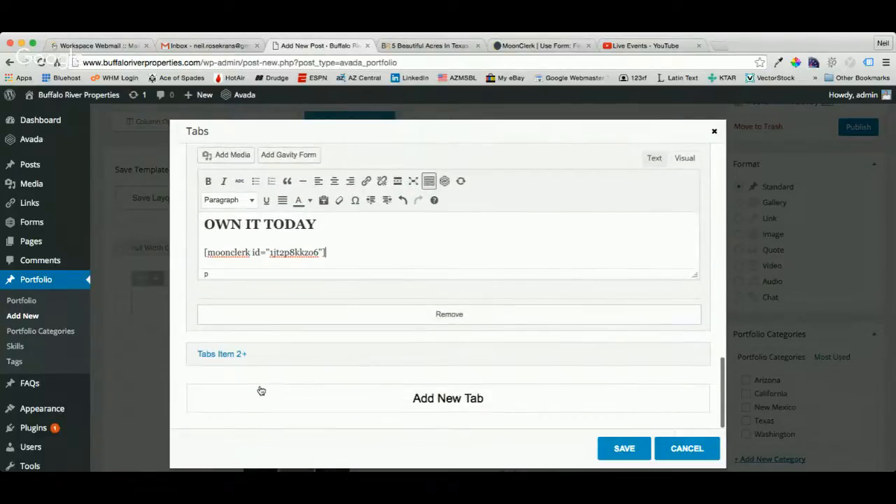
click(222, 356)
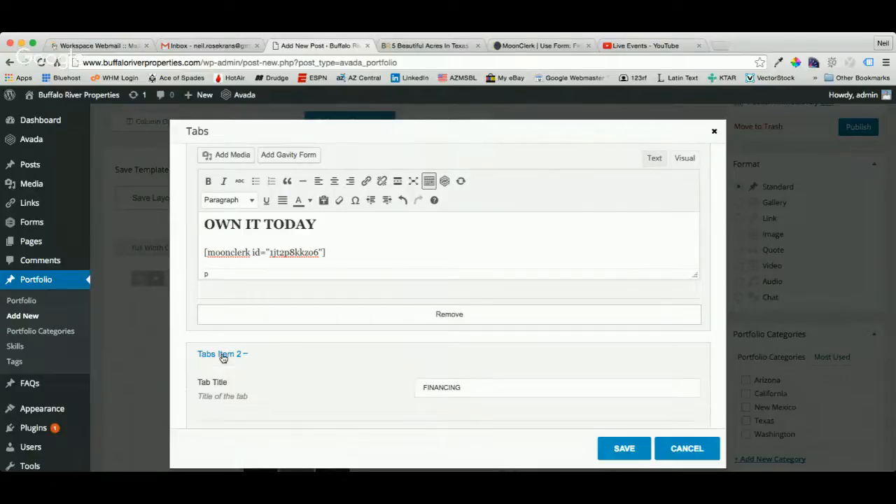
scroll(270, 369, down, 1)
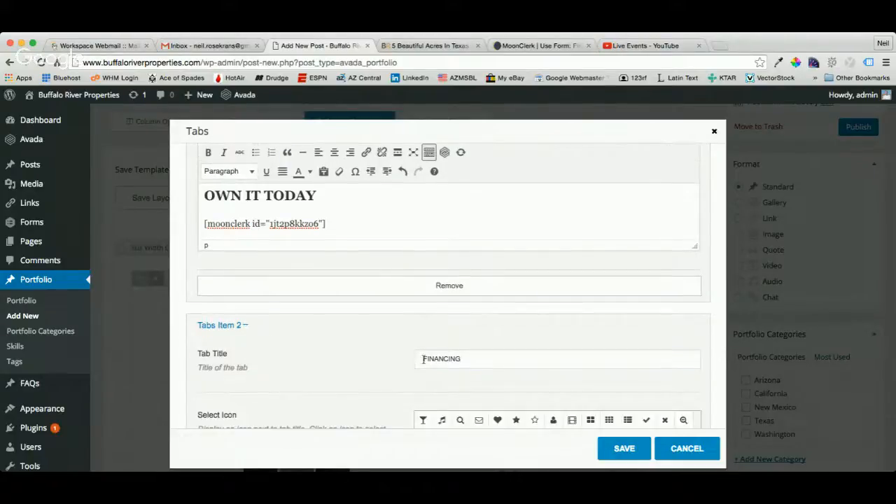
drag(422, 359, 462, 359)
scroll(350, 374, down, 5)
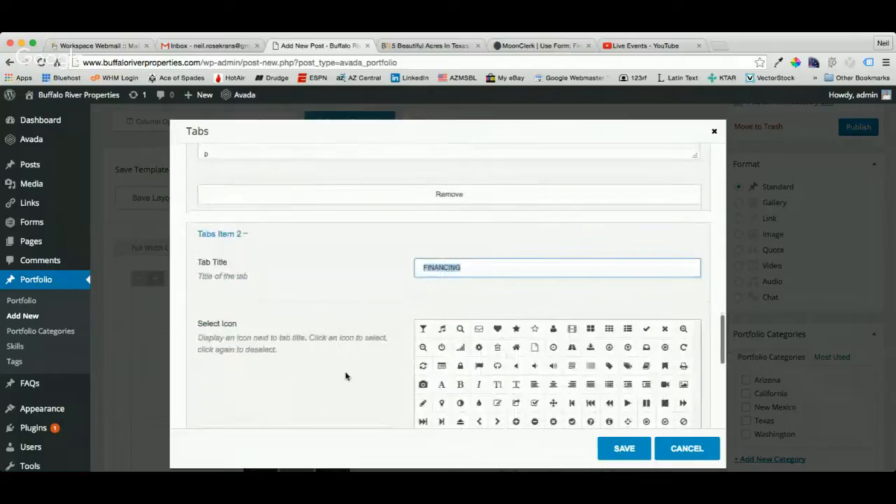
scroll(317, 380, down, 3)
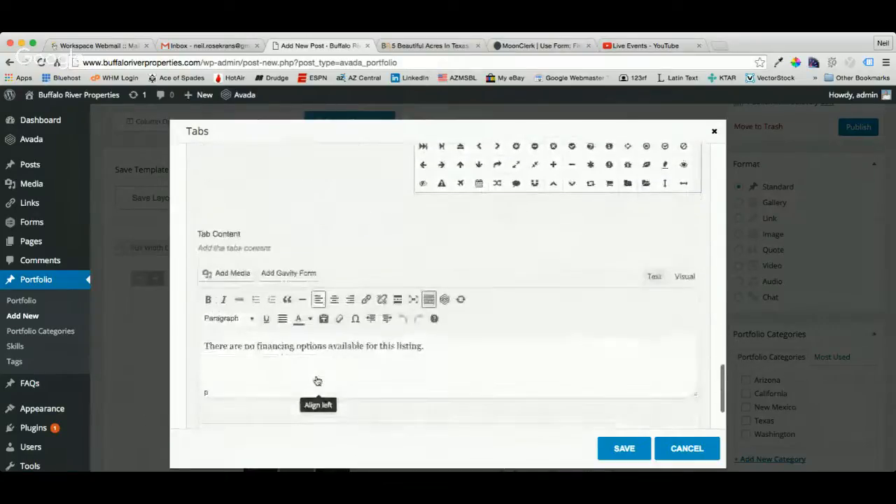
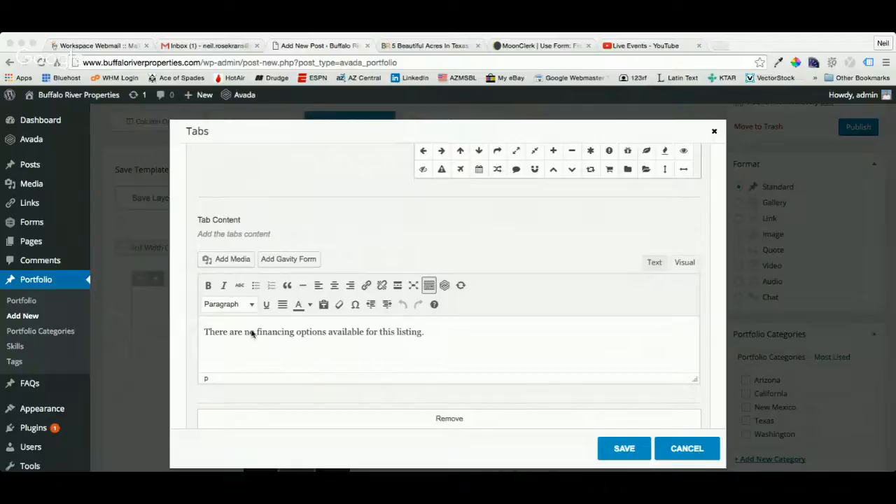
Step: Replace the FINANCING tab's no-financing sentence with "FINANCE IT TODAY" and, on its own line below, [moonclerk id="npd6k4oat9g"]
drag(203, 333, 432, 334)
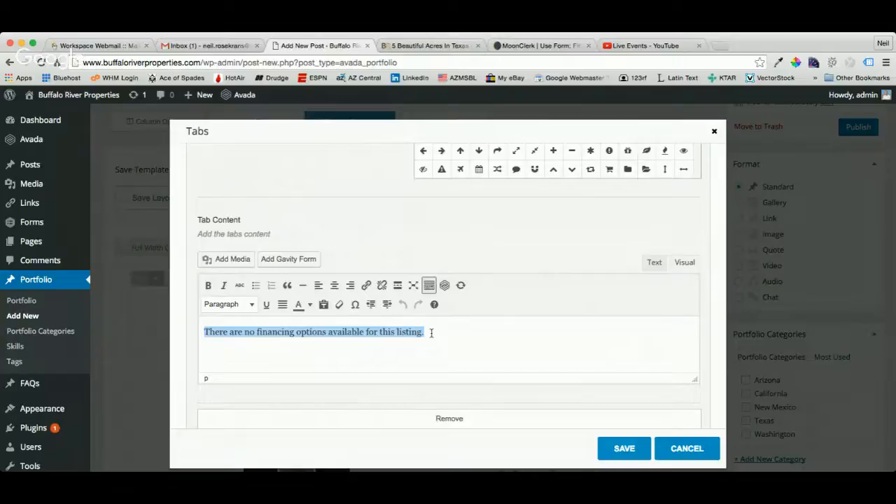
key(BackSpace)
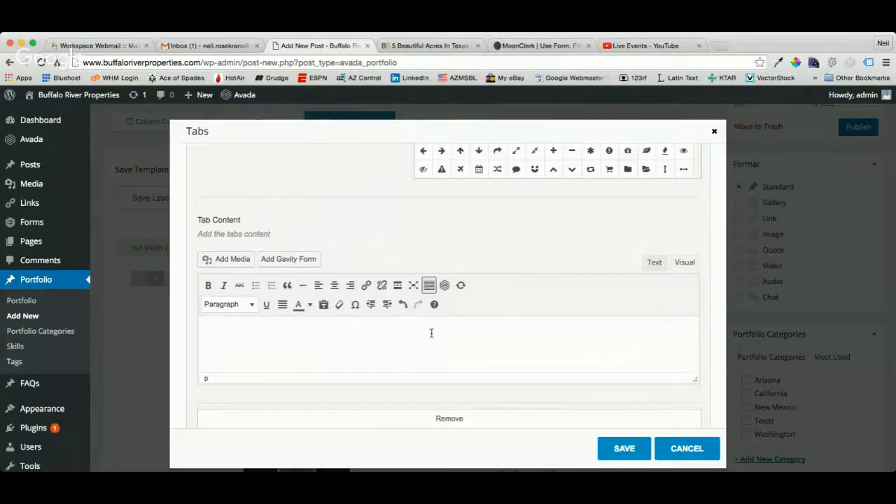
text(FINANCE IT TODAY)
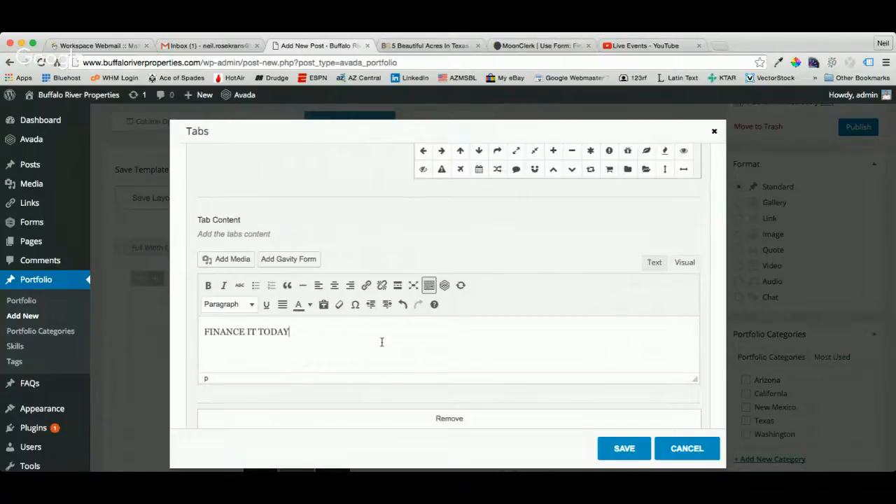
text([moonclerk id="npd6k4oat9g"])
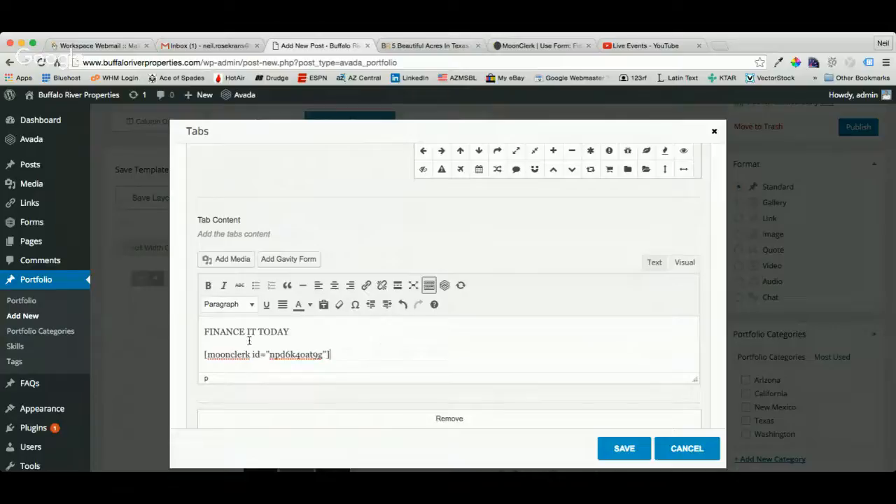
Step: Format the FINANCE IT TODAY line as Heading 2 and save the Tabs element
drag(203, 331, 291, 332)
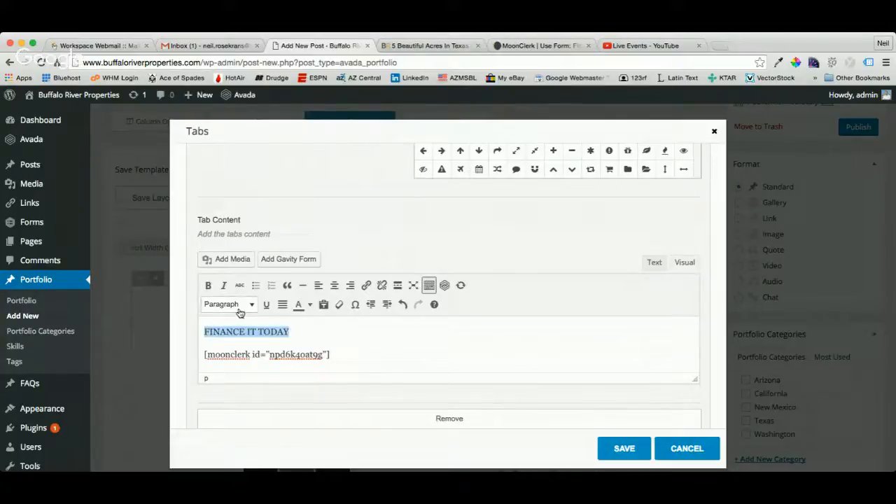
click(240, 312)
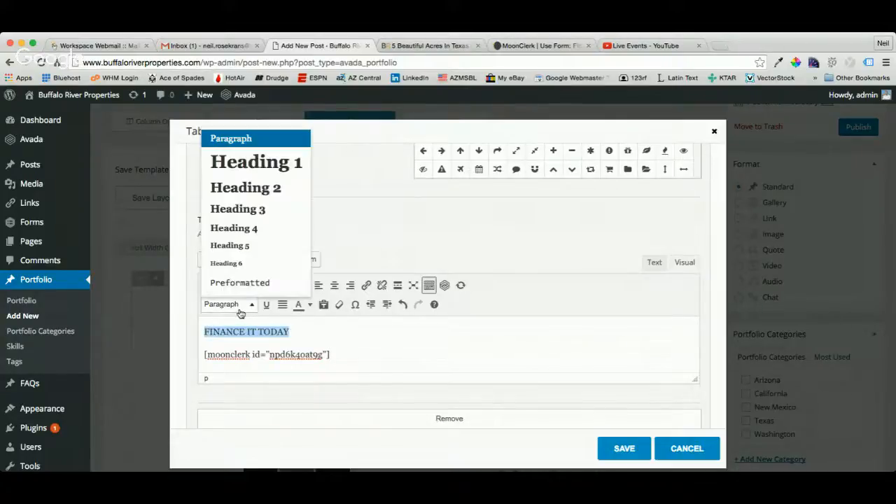
click(256, 189)
click(363, 341)
scroll(364, 340, down, 2)
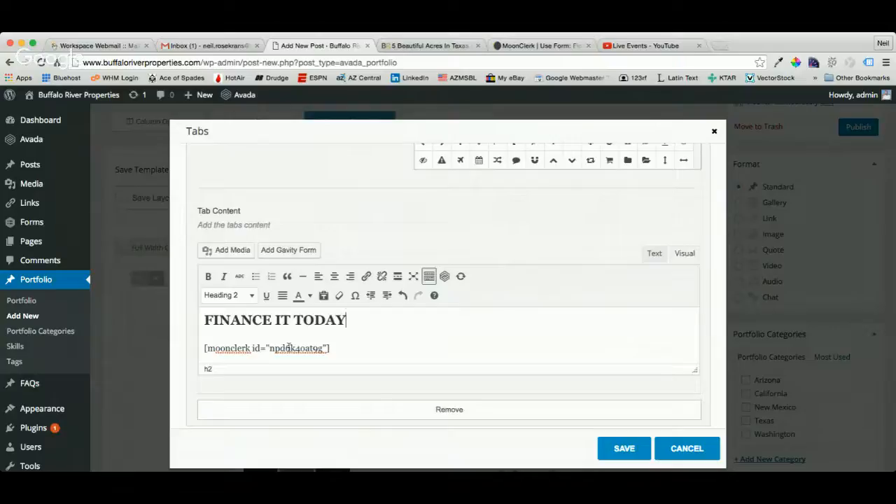
click(621, 448)
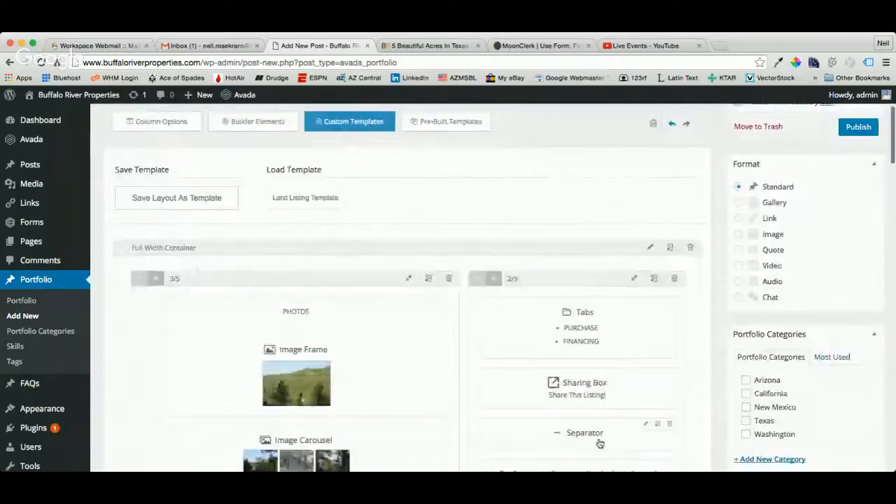
Step: Look through the finished listing layout and locate the Excerpt box below the page builder
scroll(693, 391, down, 3)
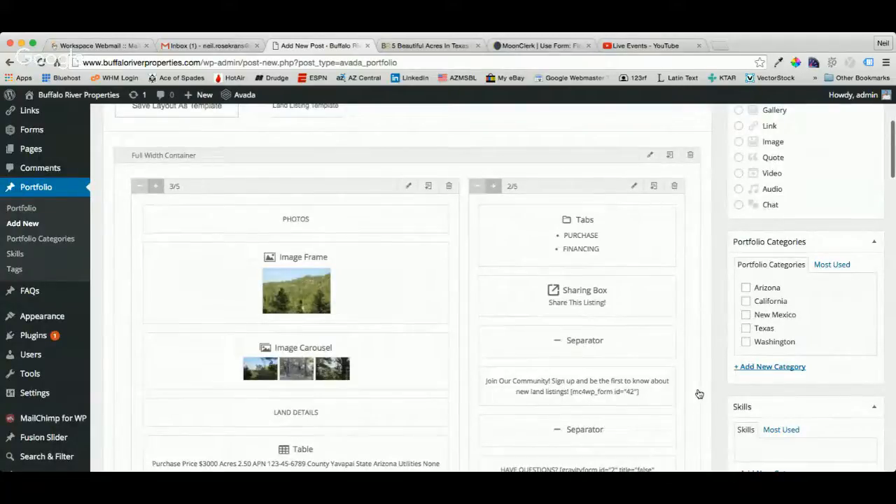
scroll(556, 387, down, 4)
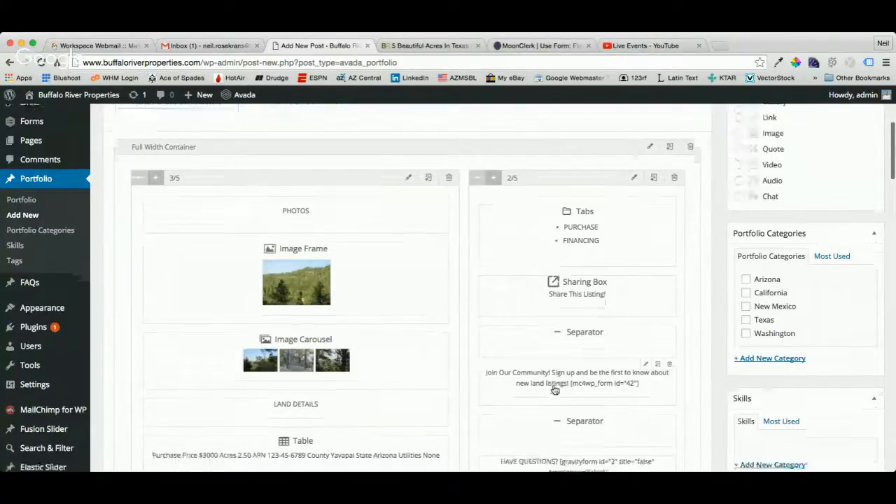
scroll(555, 390, down, 12)
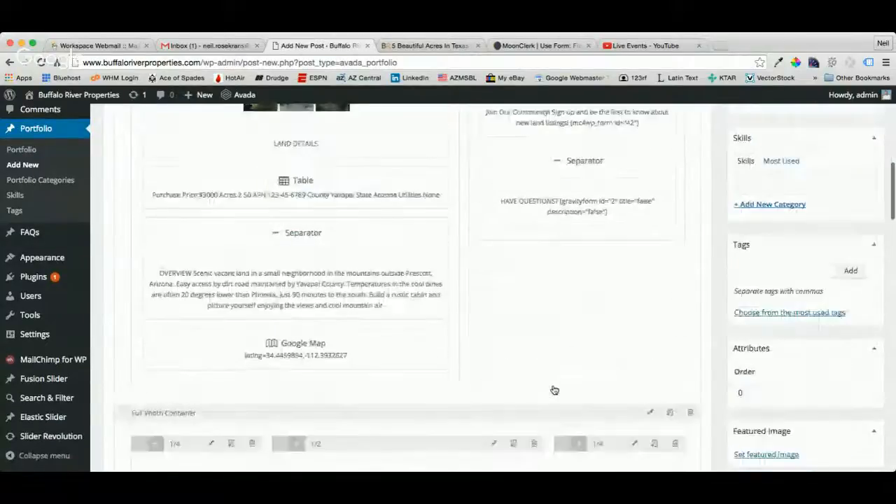
scroll(554, 390, down, 3)
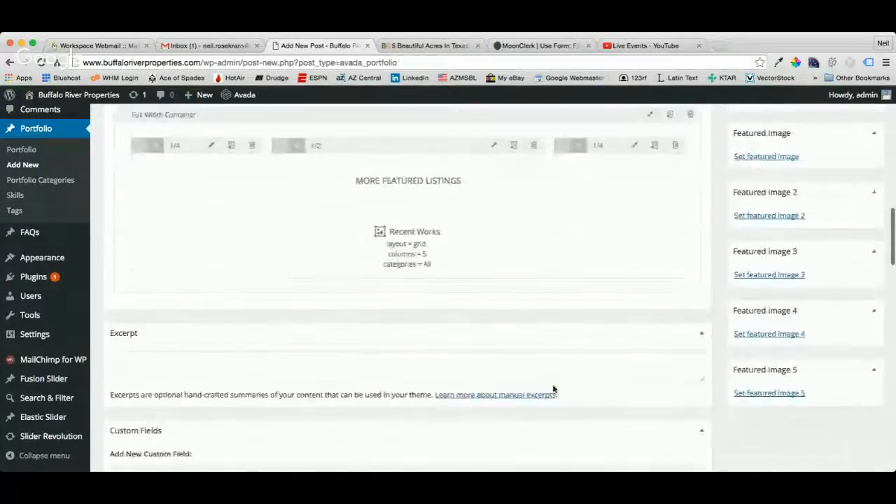
click(128, 331)
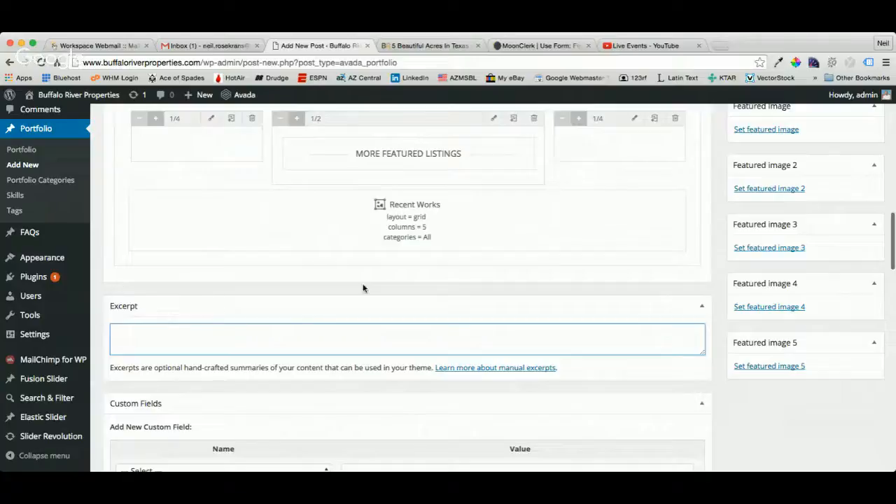
Step: Check in the Screen Options whether the Excerpt box is enabled, and return to the Excerpt field
scroll(730, 303, up, 5)
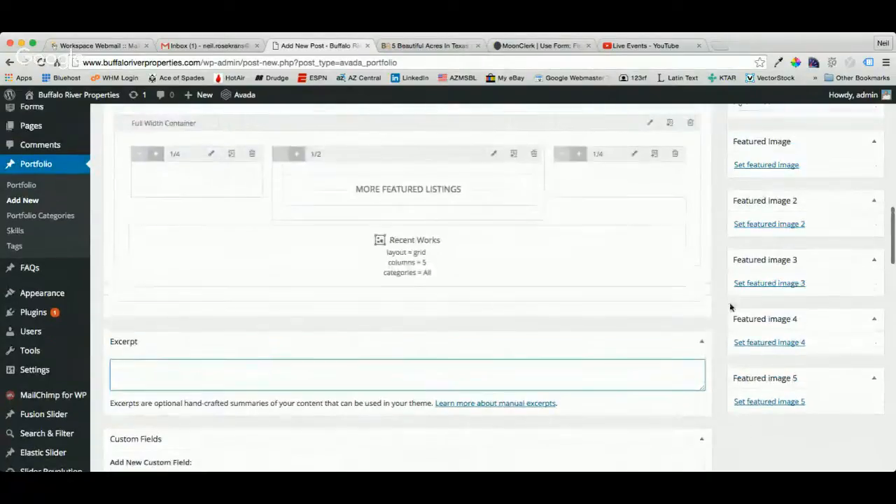
scroll(730, 306, up, 10)
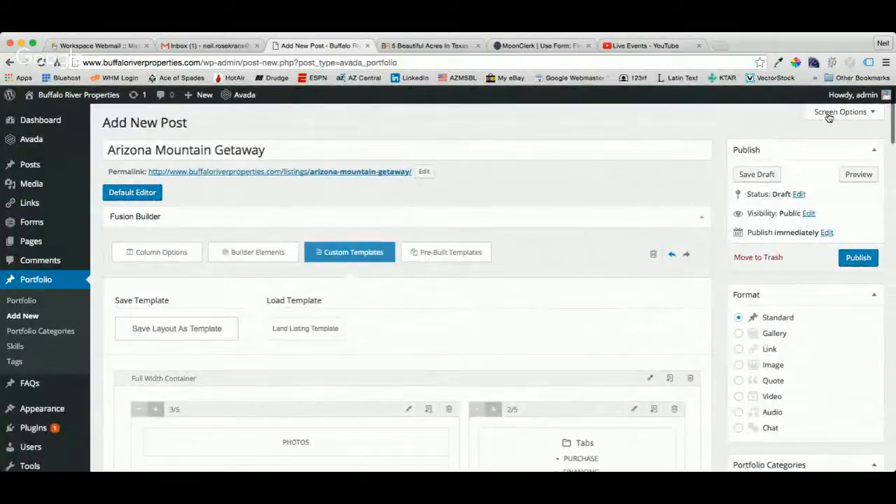
click(827, 113)
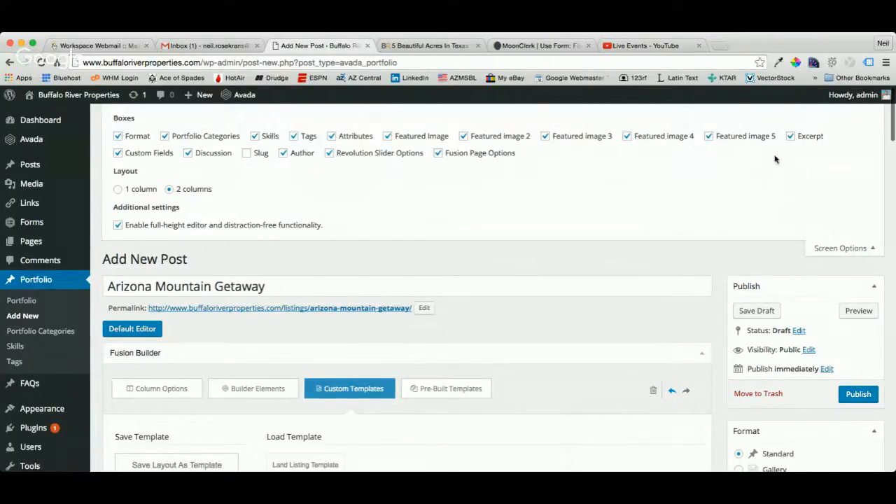
click(820, 249)
scroll(709, 322, down, 4)
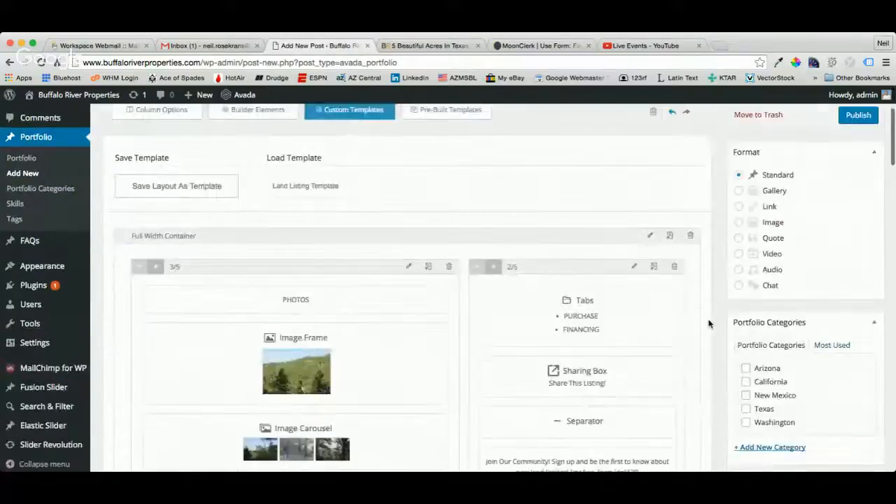
scroll(708, 322, down, 15)
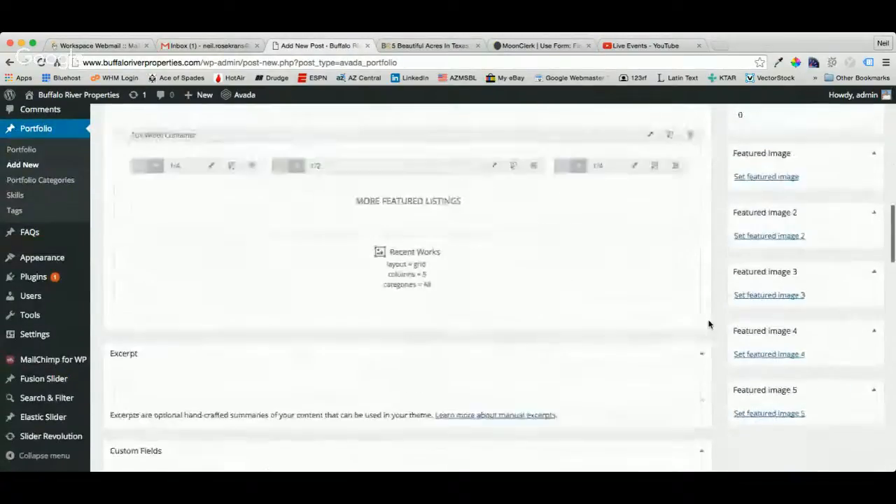
scroll(709, 323, down, 3)
click(182, 317)
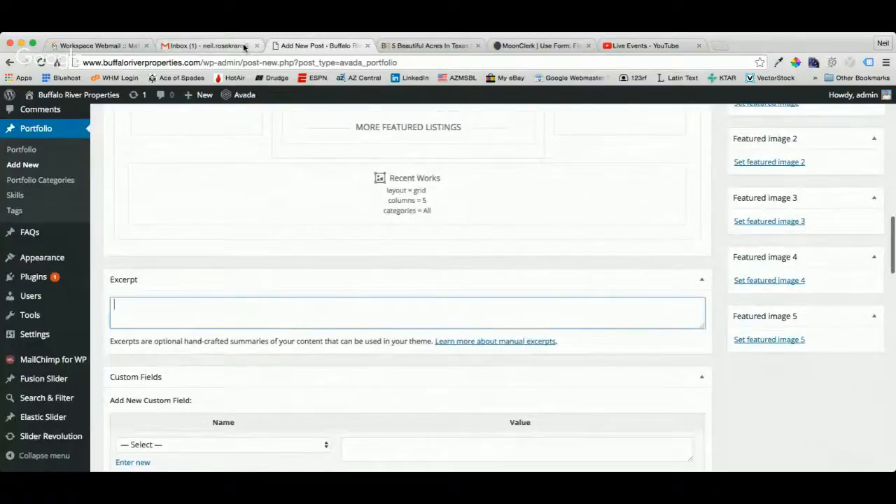
Step: Open the live site's Listings page and examine the summary details under the Hill Country Escape listing's photo
click(416, 46)
scroll(440, 170, up, 2)
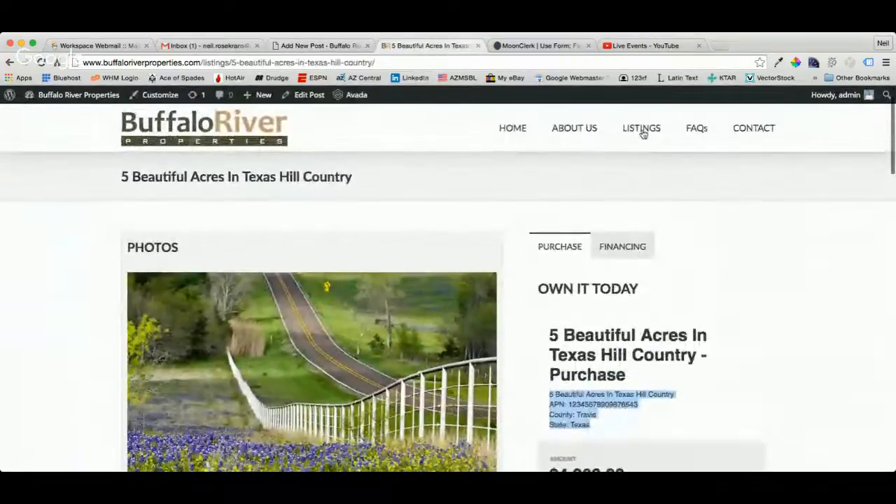
click(643, 131)
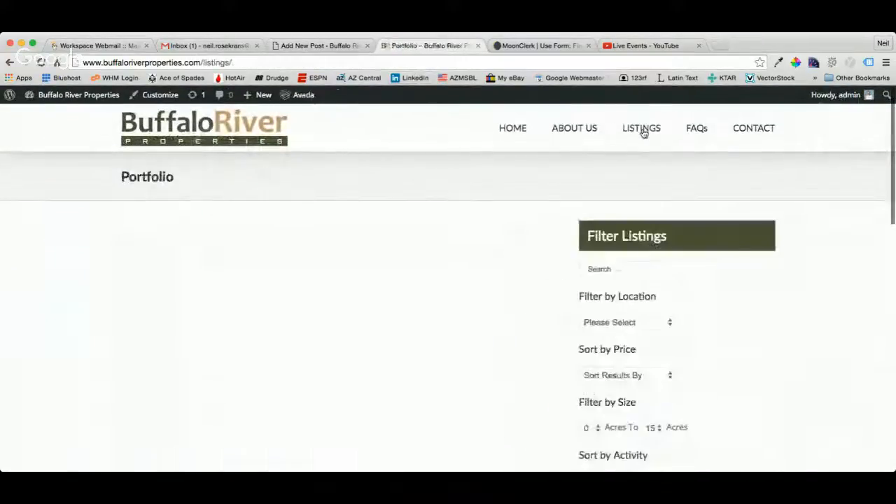
scroll(83, 272, down, 1)
scroll(82, 272, down, 2)
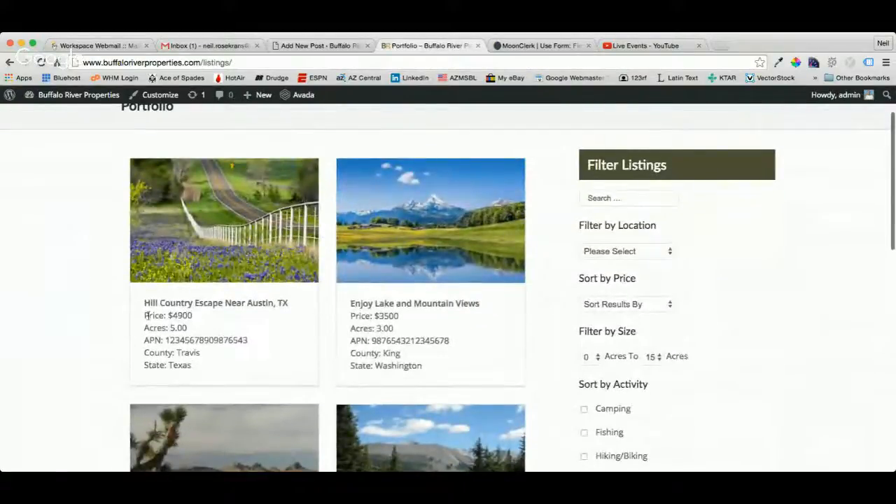
drag(145, 303, 203, 361)
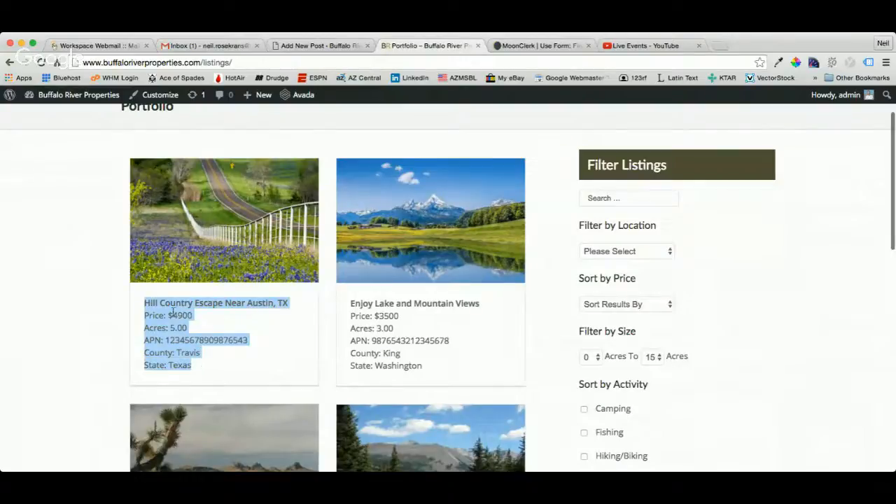
click(173, 313)
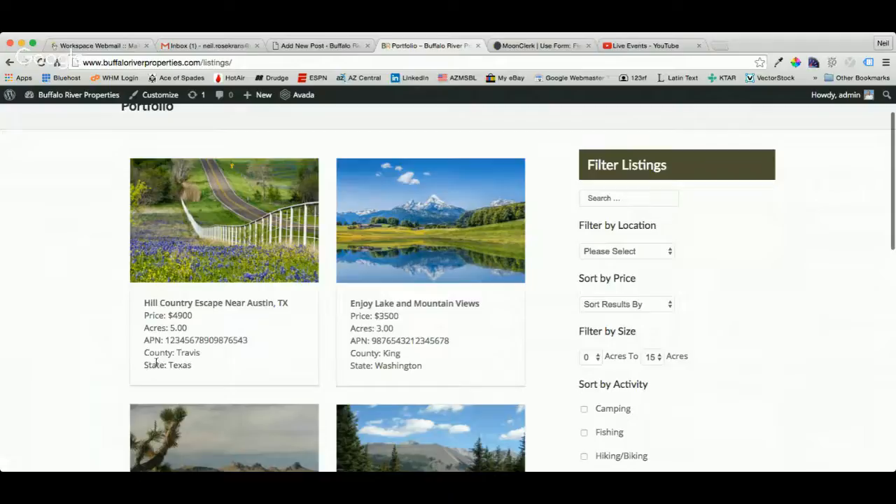
scroll(98, 308, up, 1)
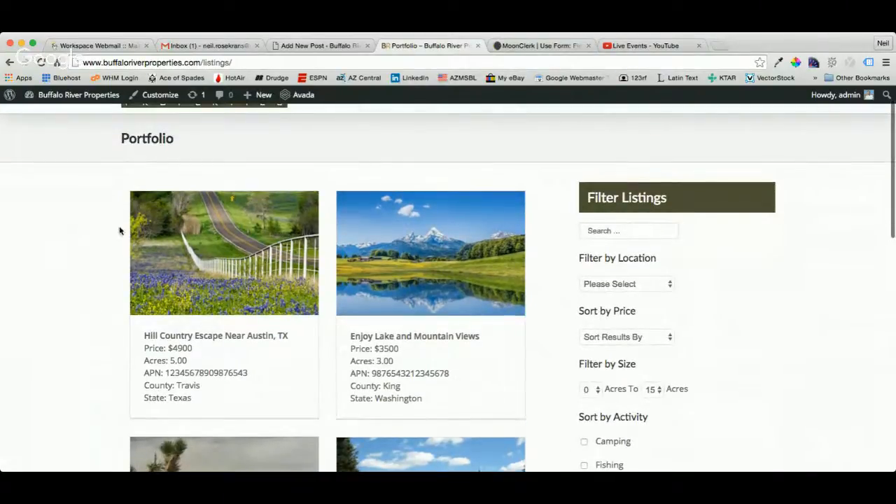
Step: Fill the listing's Excerpt with Cool Pines in Prescott AZ, Price: $3000, Acres: 2.50, the APN, County: Yavapai and State: Arizona, ending each line with </br>
click(303, 46)
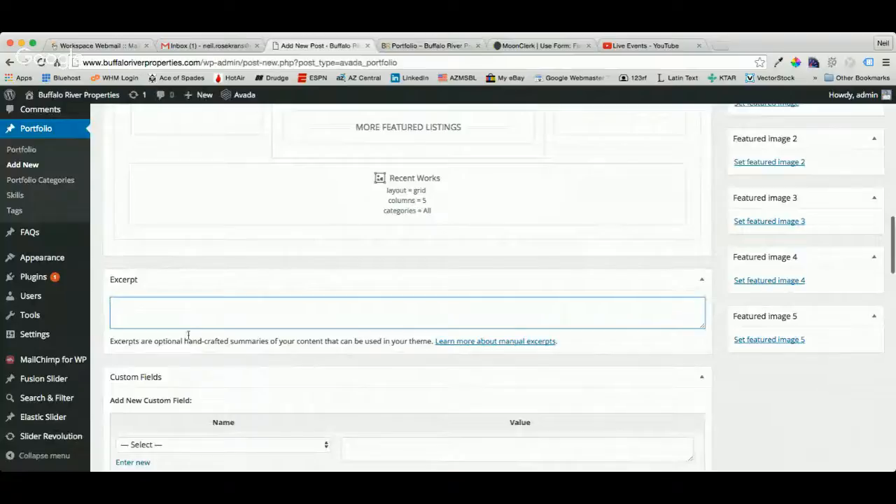
key(super+Tab)
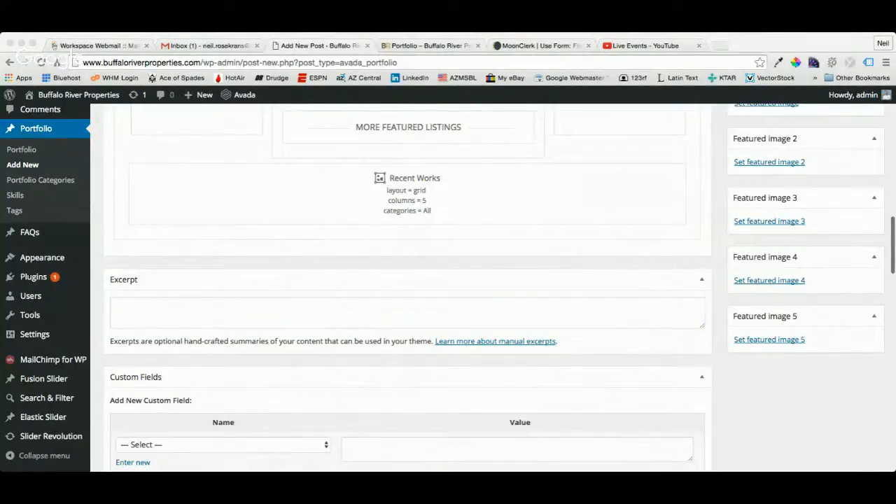
click(268, 308)
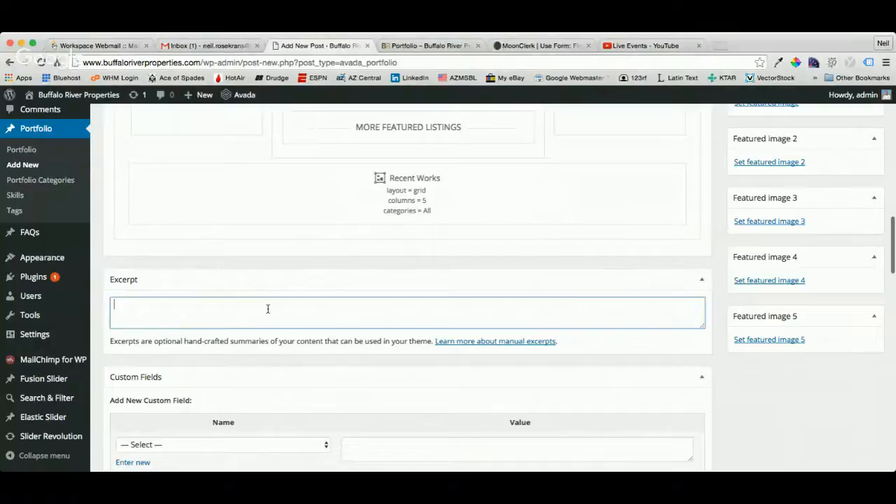
text(Price: $3000</br> Acres: 2.50</br> APN: 123-45-6789</br> County: Newton</br> State: Arkansas</br>)
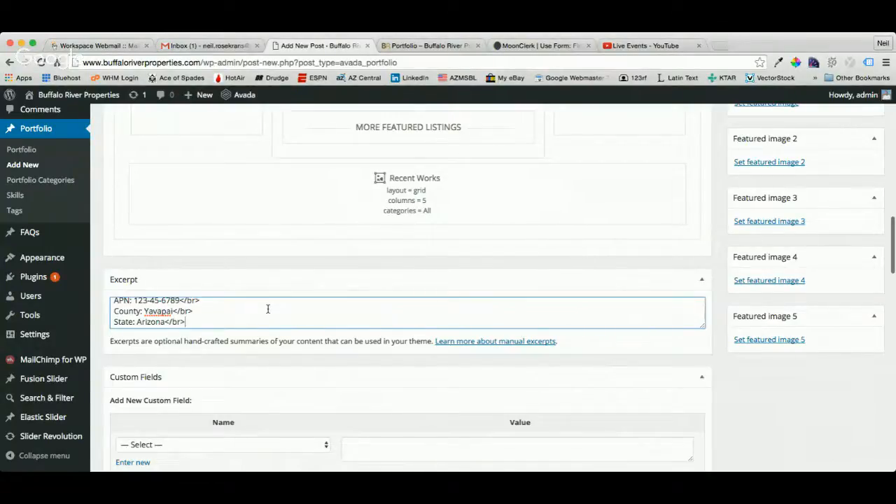
Step: Review the excerpt's lines from the headline through the state, including the </br> tag closing the headline
scroll(268, 309, up, 2)
scroll(268, 308, up, 2)
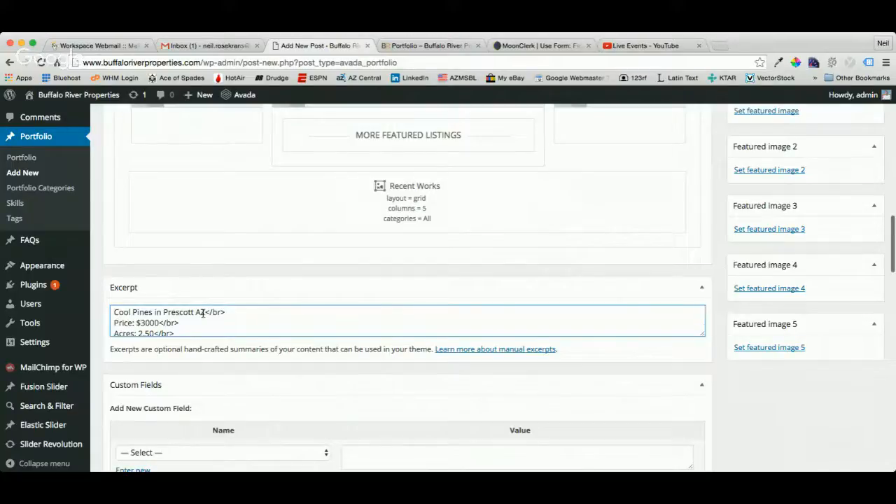
drag(204, 312, 234, 313)
click(236, 311)
scroll(210, 323, down, 1)
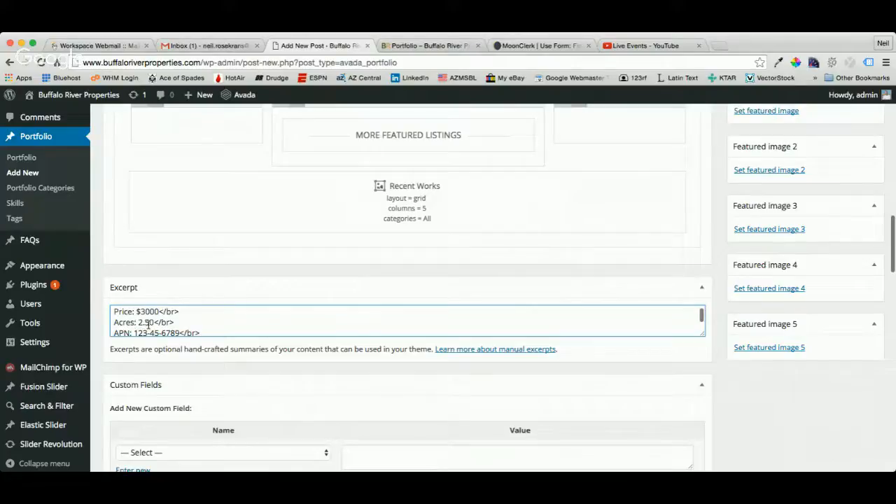
scroll(171, 327, down, 2)
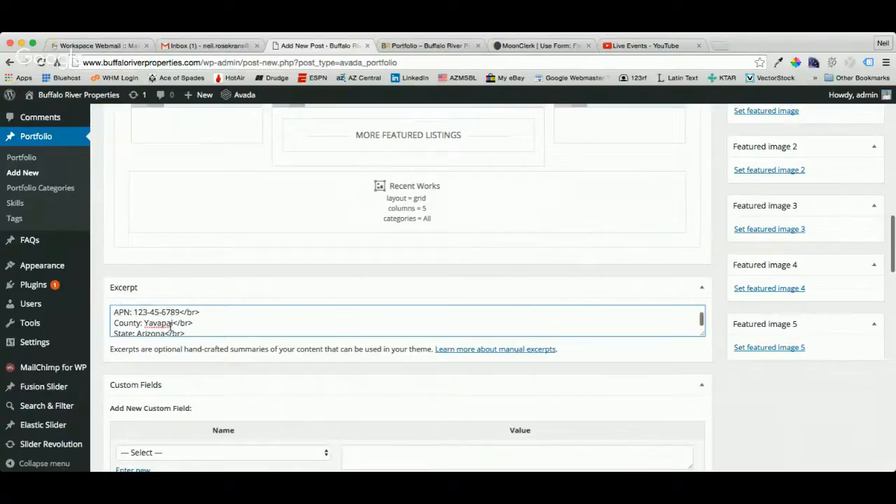
scroll(171, 326, down, 1)
scroll(170, 327, up, 3)
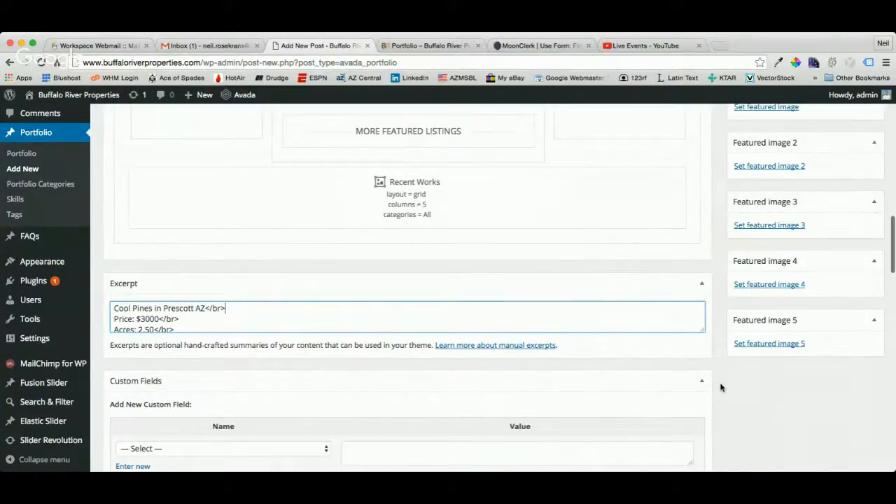
Step: Add the custom field listing_price with the value 3000 to the listing
scroll(724, 384, down, 3)
scroll(721, 387, down, 2)
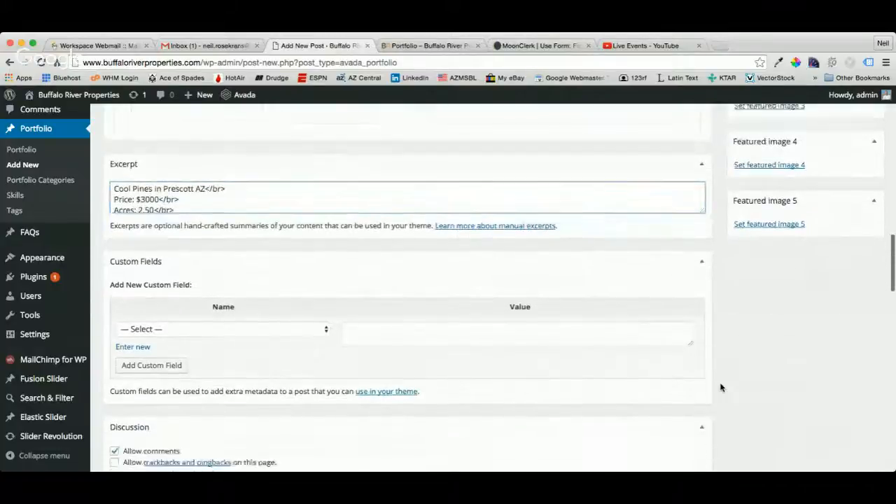
scroll(721, 387, down, 2)
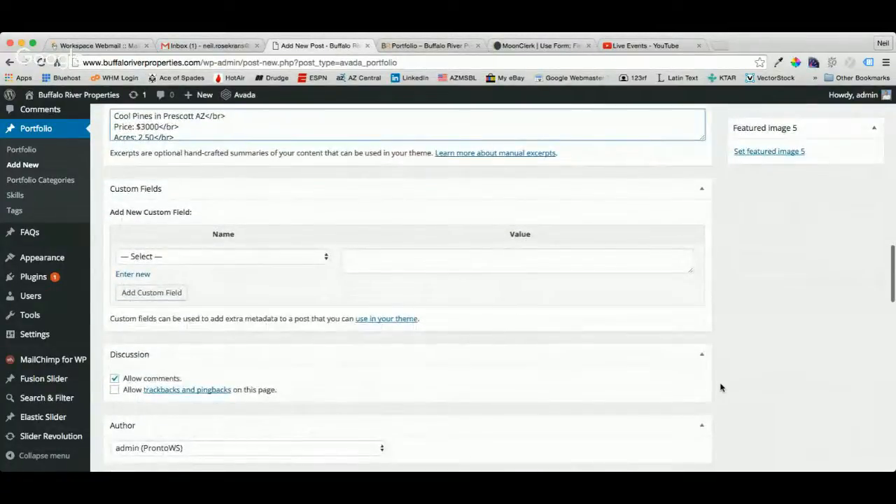
scroll(722, 387, up, 1)
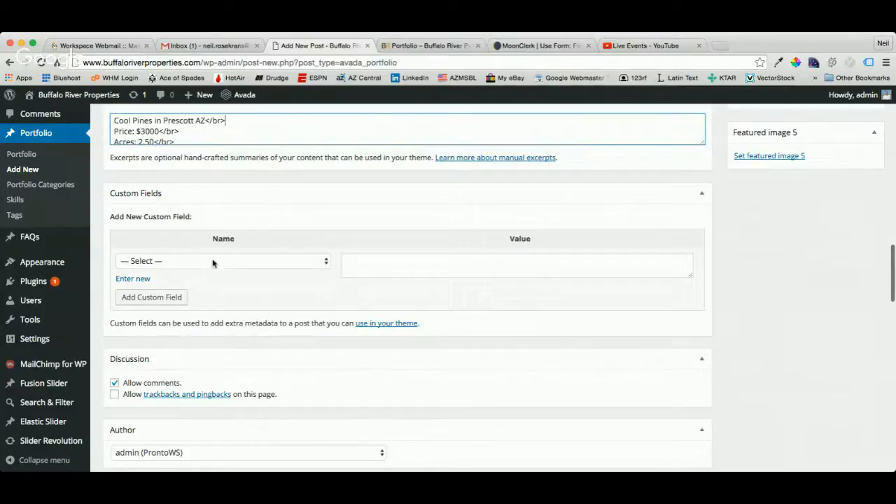
click(159, 262)
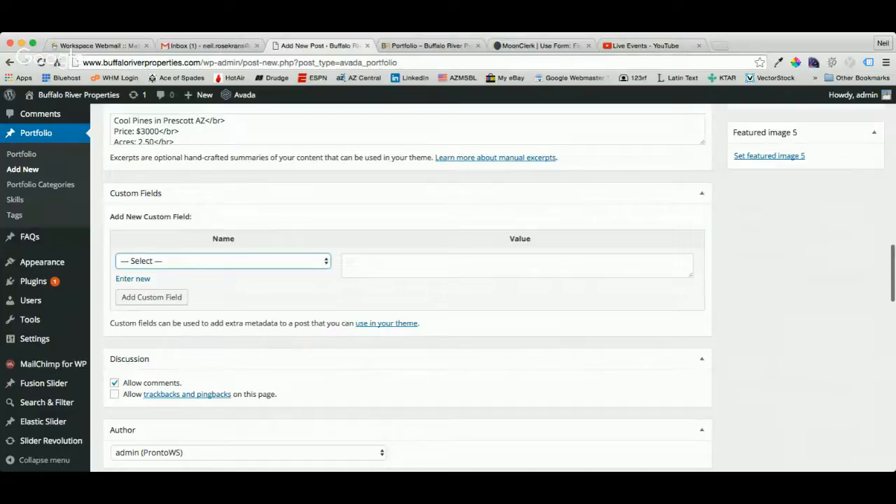
click(161, 294)
click(388, 270)
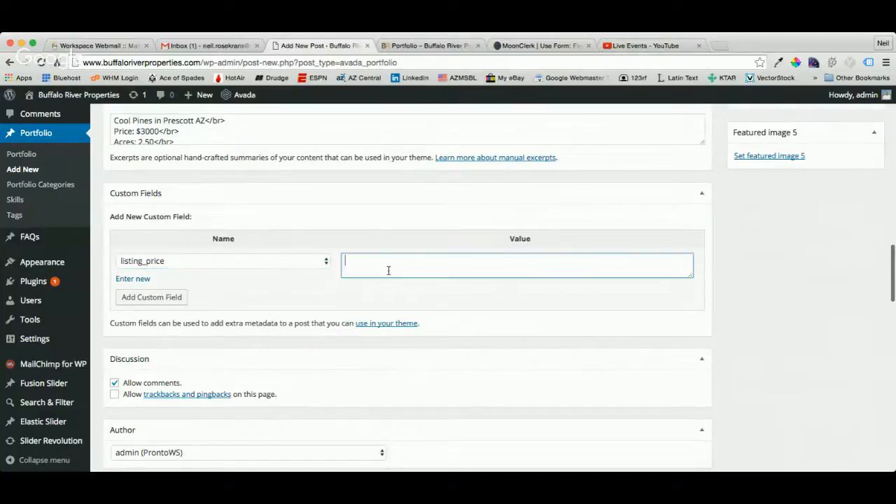
text(3000)
click(127, 298)
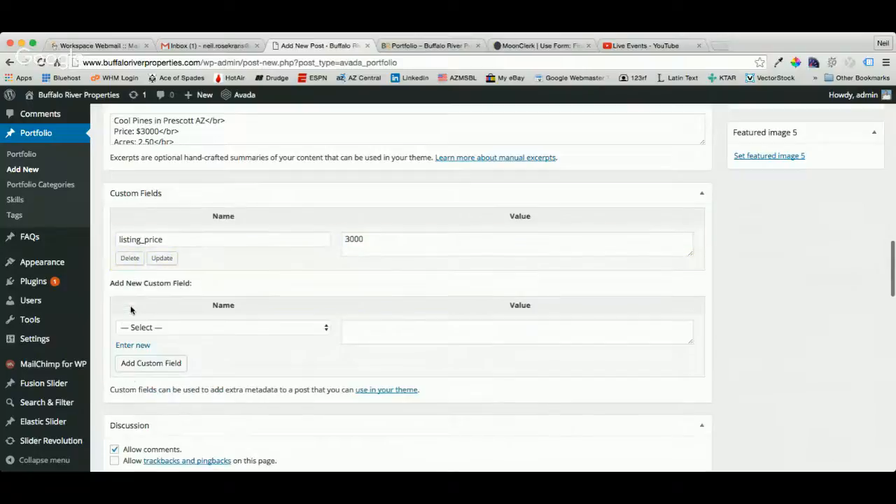
Step: Add the custom field listing_size with the value 2.5 to the listing
click(142, 330)
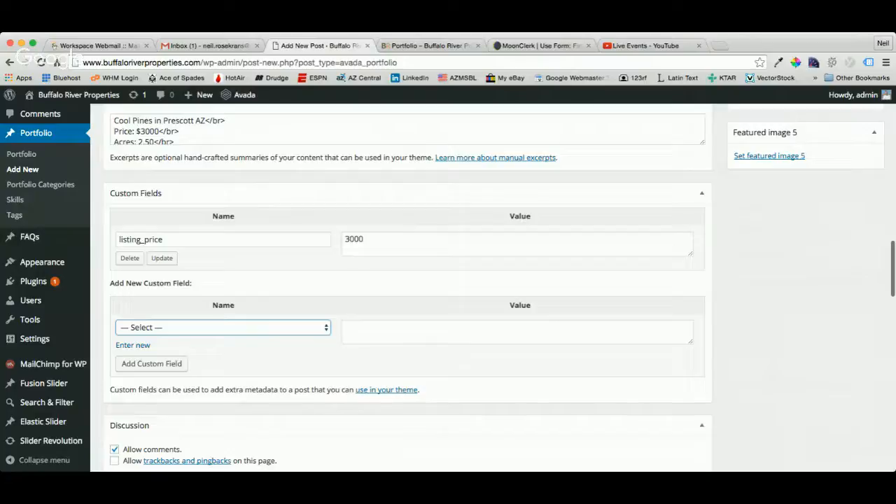
click(177, 374)
click(387, 338)
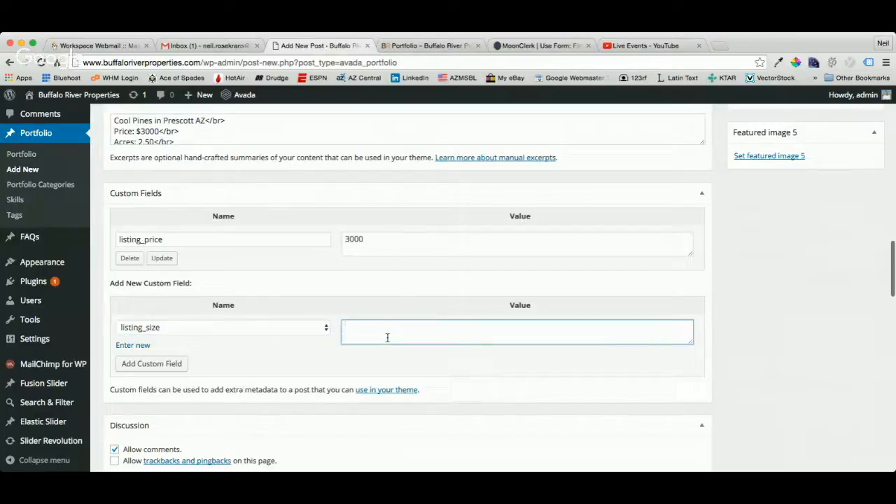
text(2.5)
click(159, 367)
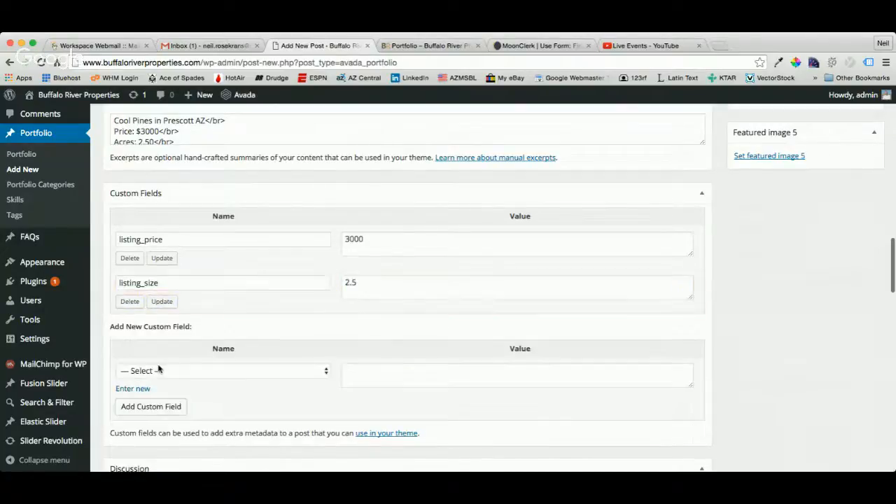
Step: Assign the listing to the Arizona portfolio category and open the entry form for a new category
scroll(187, 348, down, 1)
scroll(188, 348, down, 1)
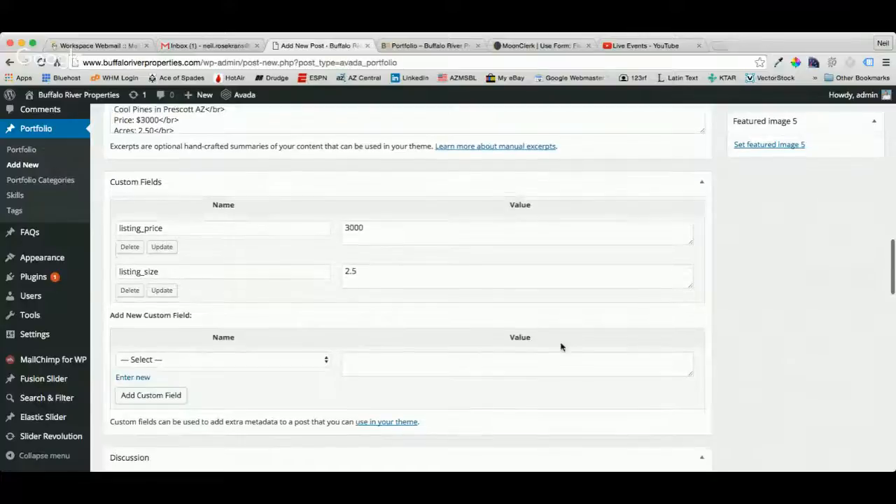
scroll(710, 357, down, 1)
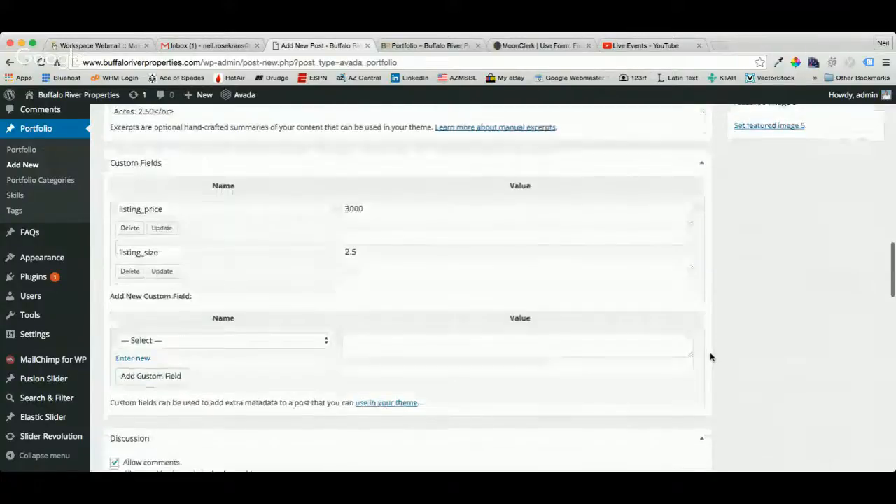
scroll(711, 354, up, 5)
scroll(710, 359, up, 10)
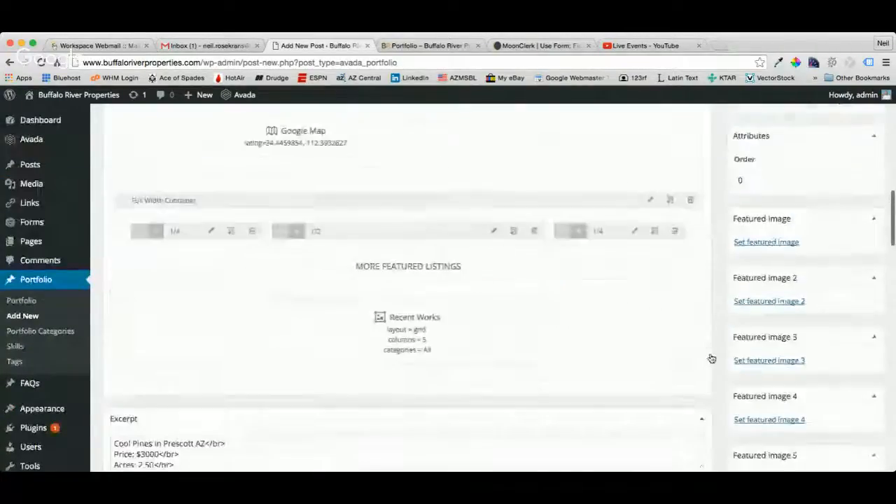
scroll(711, 357, up, 4)
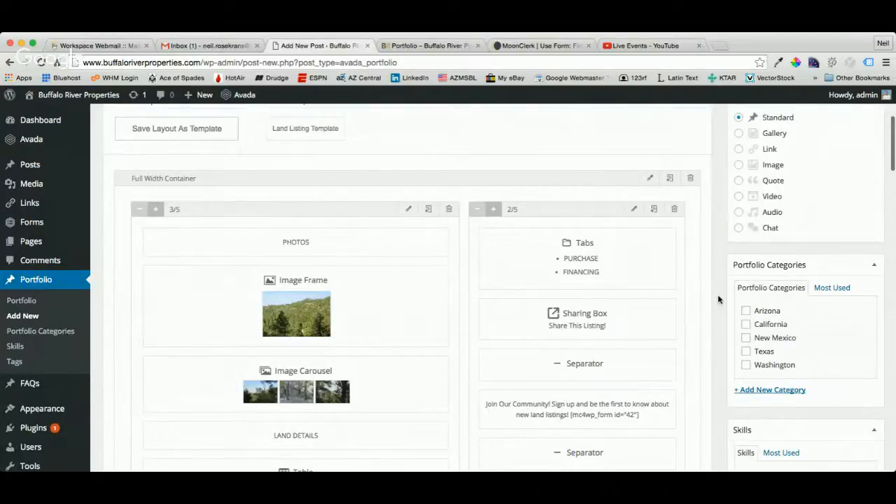
click(747, 312)
scroll(723, 323, down, 1)
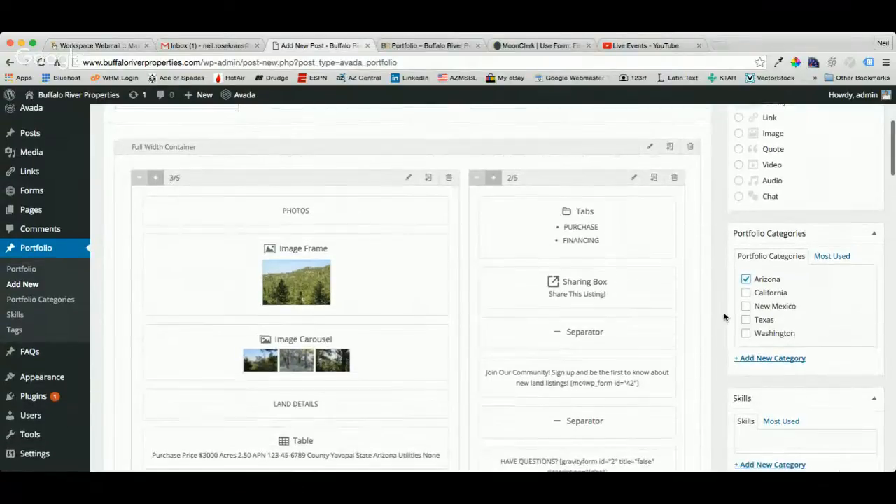
click(748, 359)
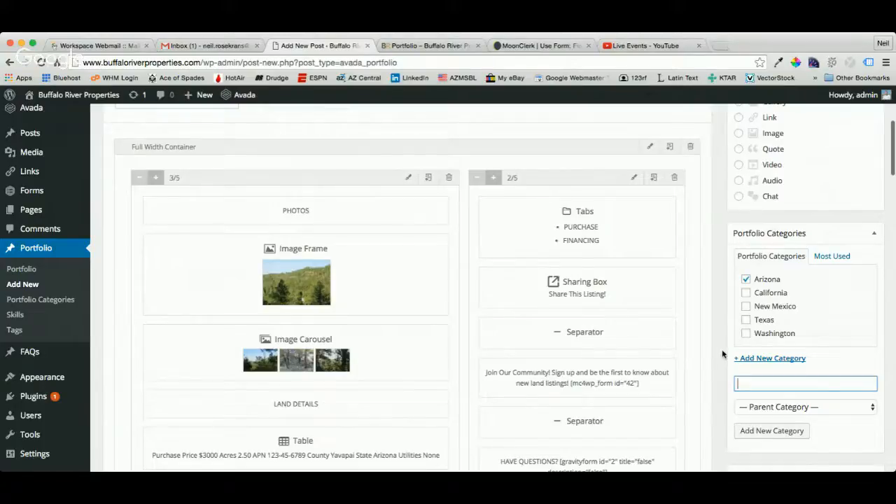
Step: Check how listing photos appear on the live Listings page, and set Pic1.jpg from the Media Library as the listing's featured image
scroll(723, 354, down, 5)
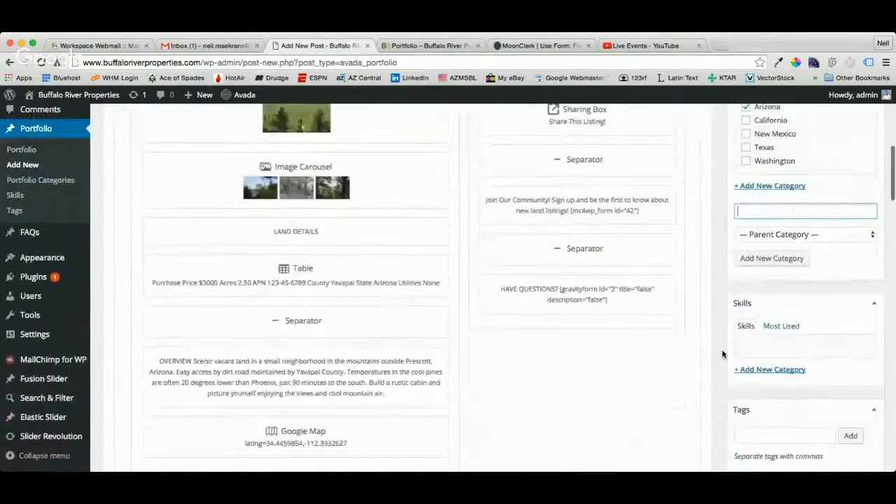
scroll(723, 354, down, 6)
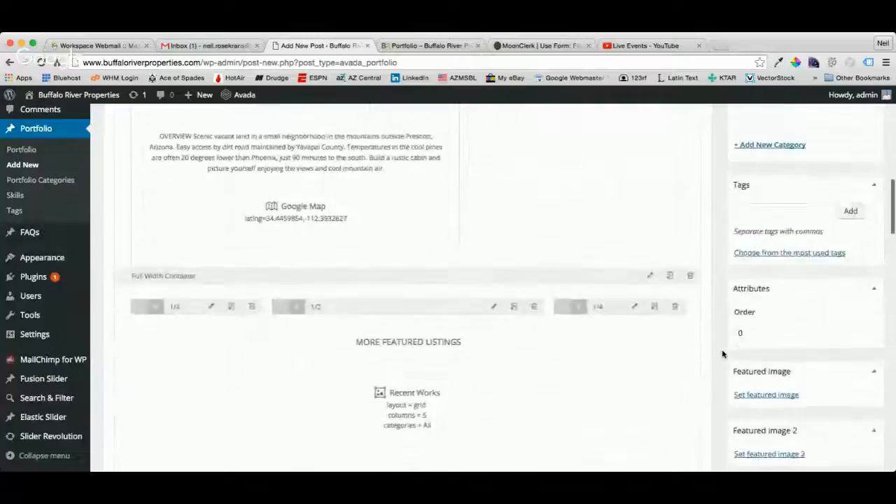
scroll(723, 354, down, 2)
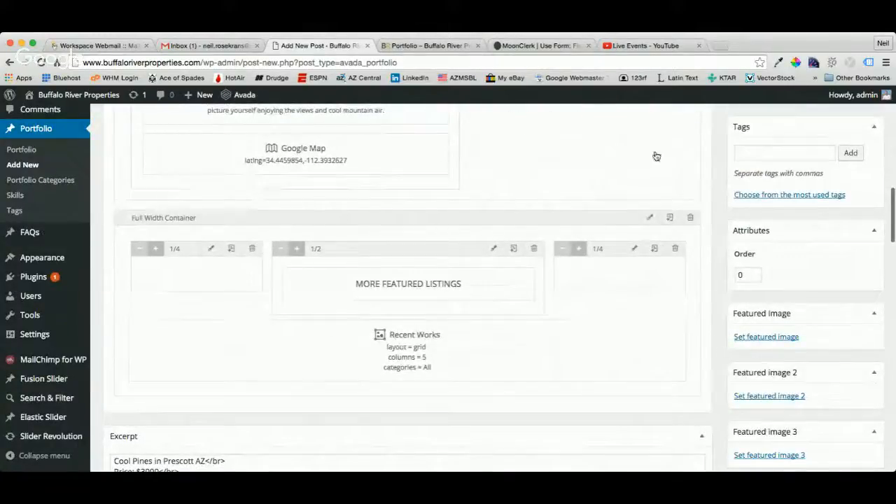
click(416, 47)
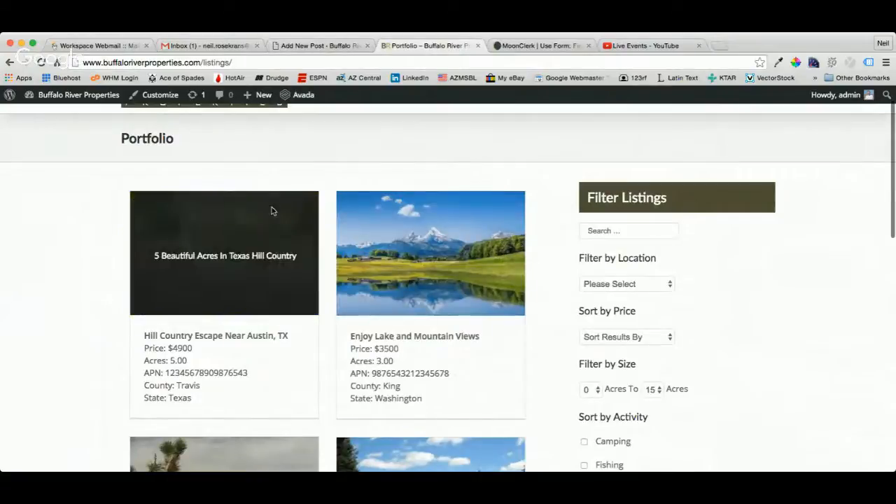
click(311, 46)
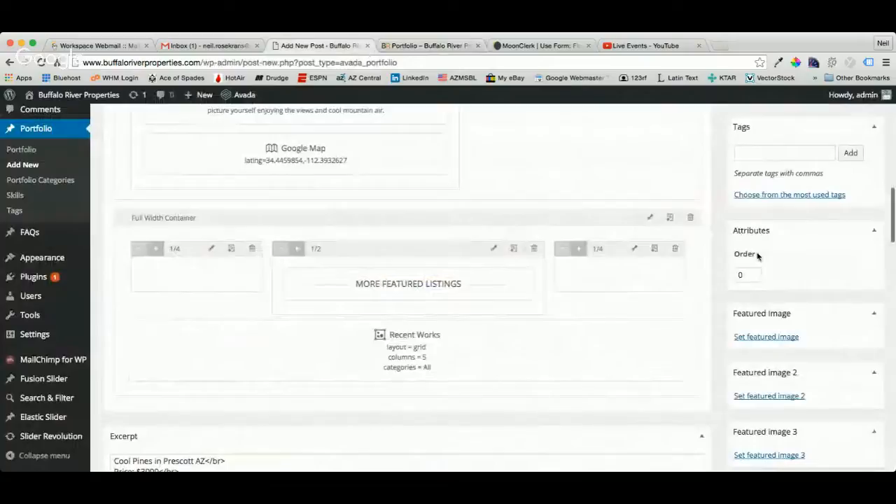
click(766, 339)
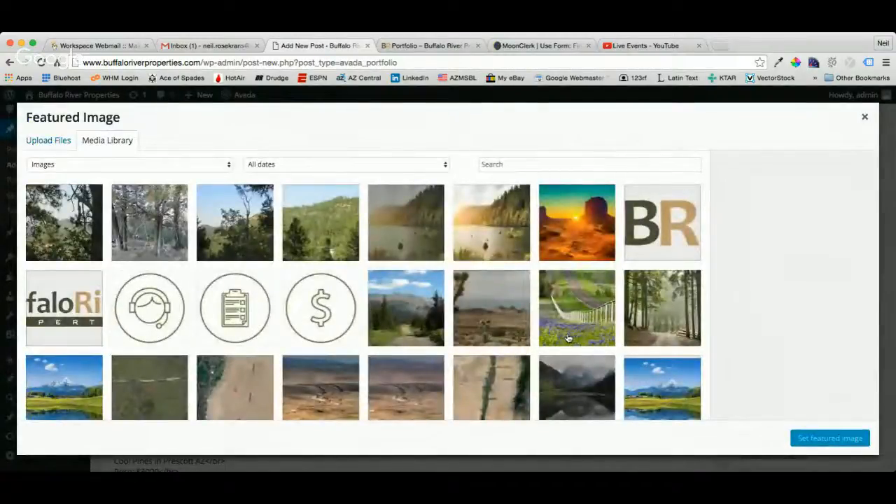
click(308, 226)
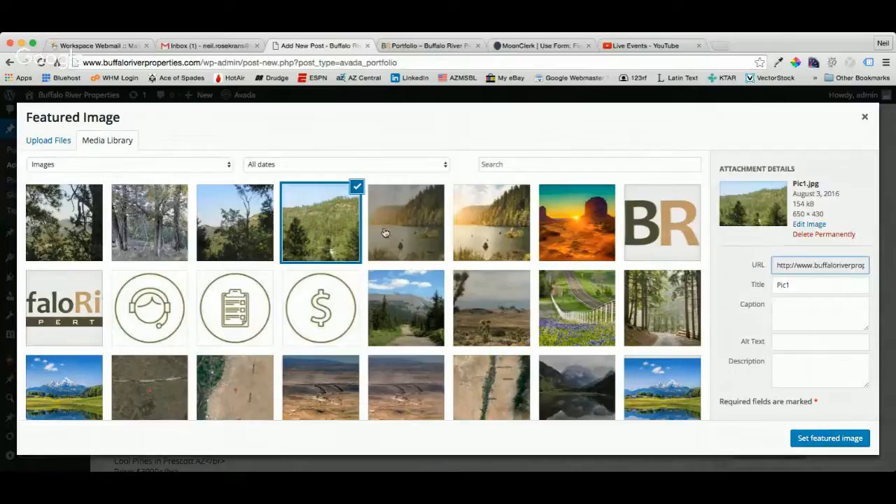
scroll(756, 346, down, 4)
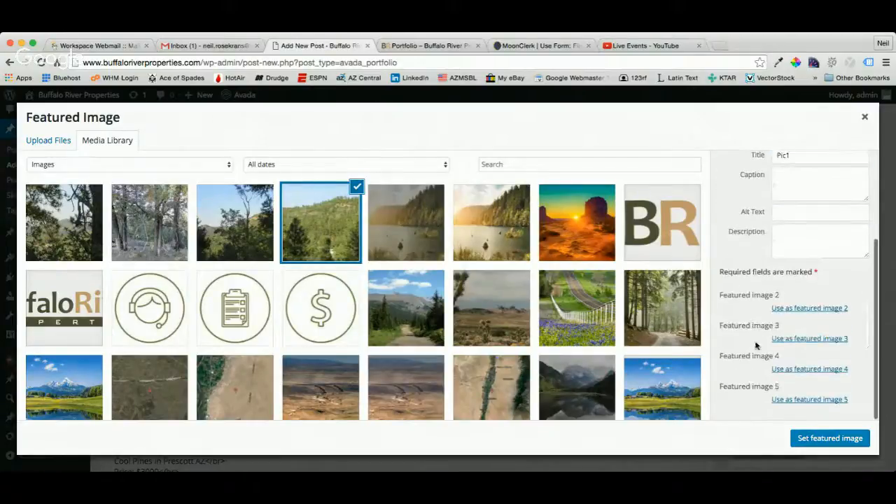
click(809, 440)
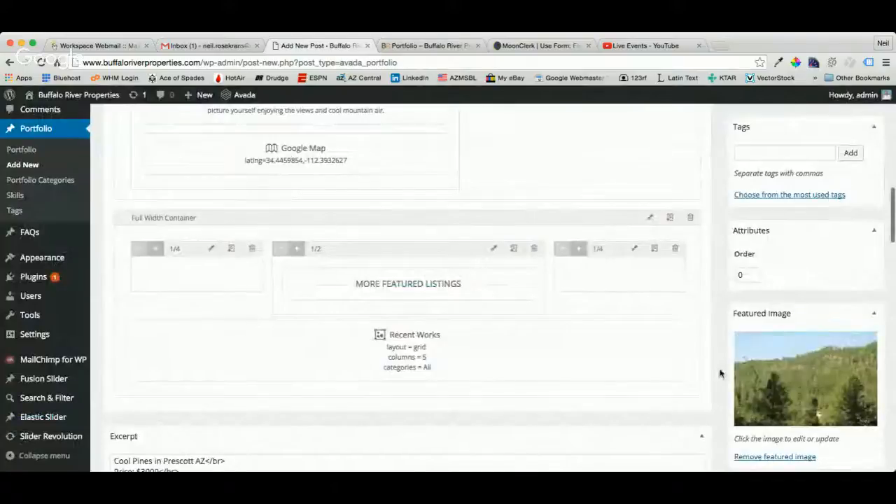
Step: Publish the Arizona Mountain Getaway listing
scroll(718, 370, down, 3)
scroll(720, 374, up, 10)
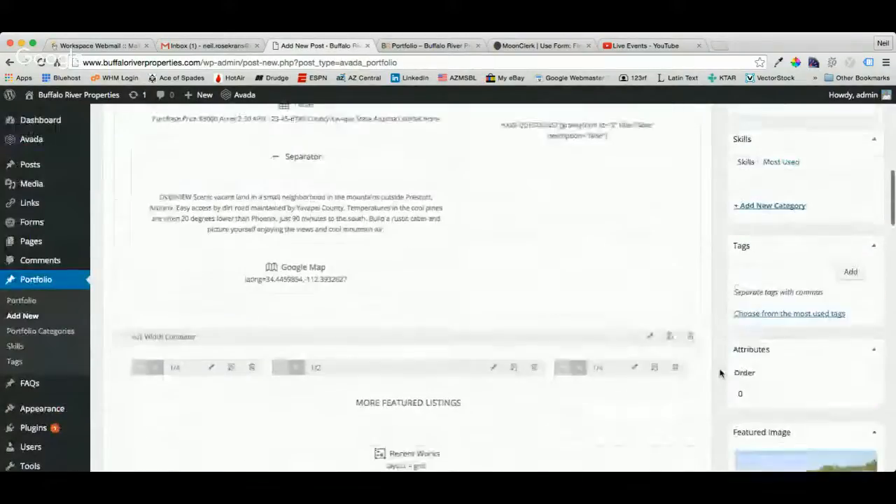
scroll(720, 373, up, 5)
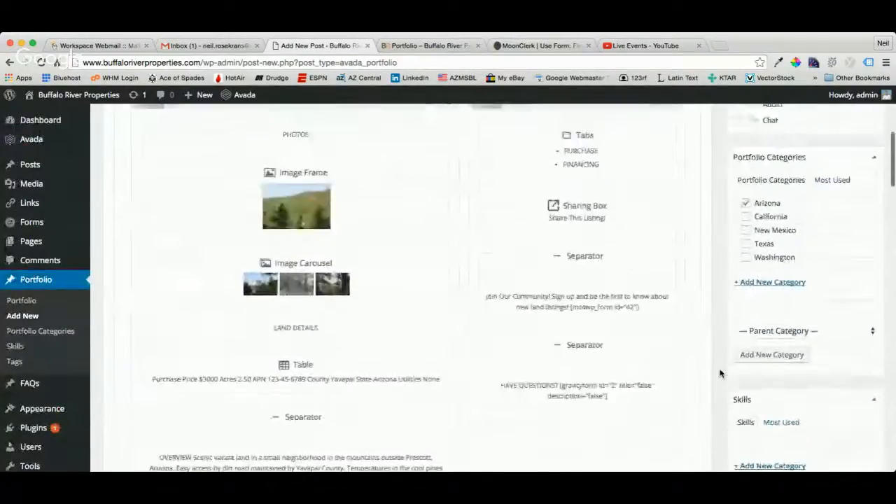
scroll(720, 373, up, 5)
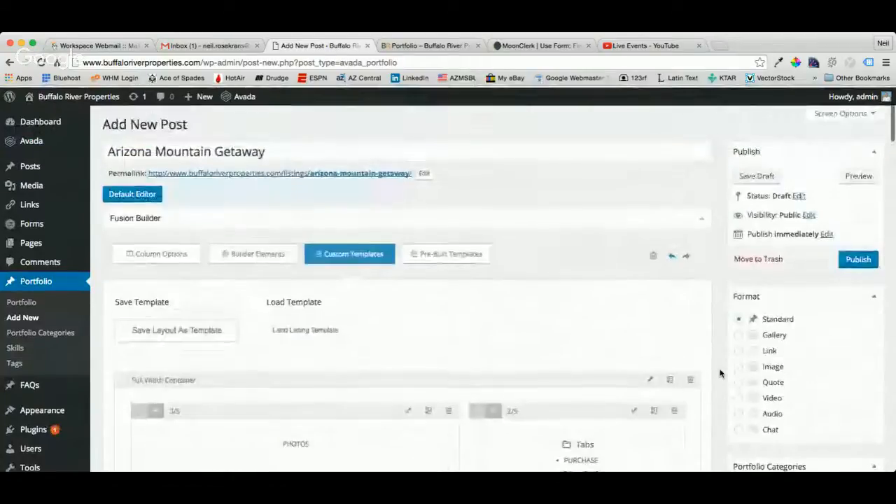
click(855, 259)
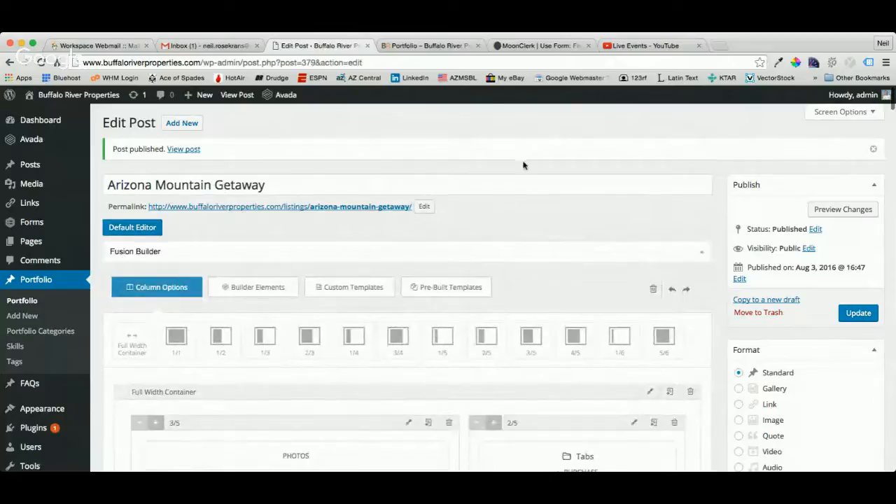
Step: Reload the live Listings page and open the Cool Pines in Prescott AZ listing
click(423, 46)
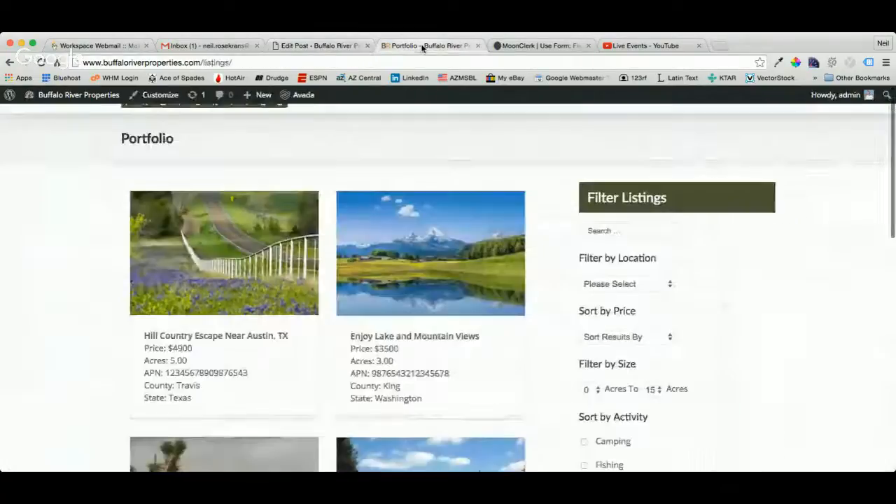
click(41, 63)
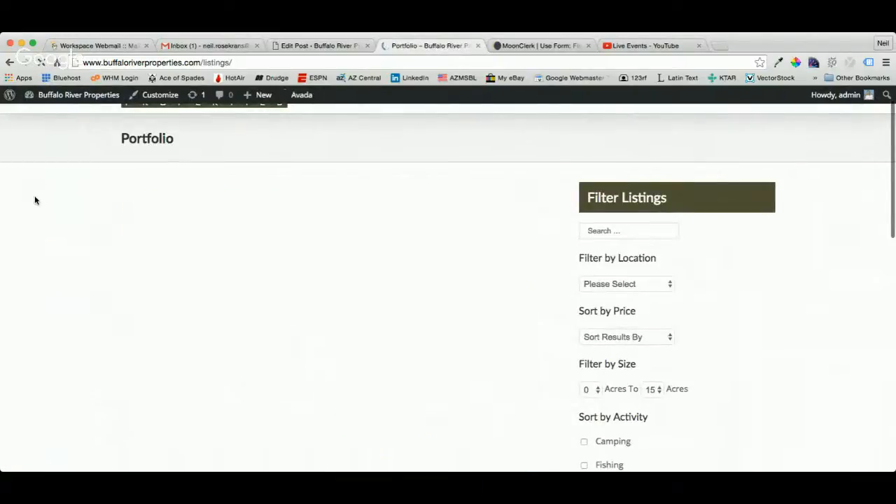
scroll(64, 231, down, 5)
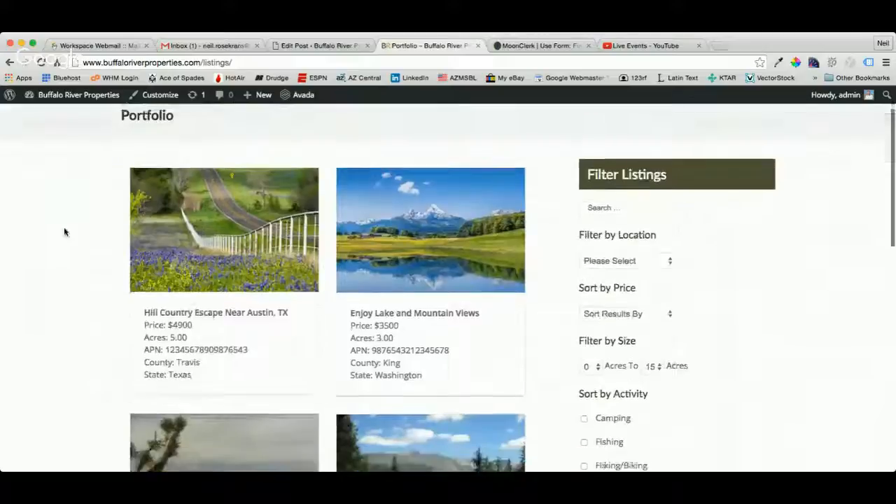
scroll(64, 235, down, 7)
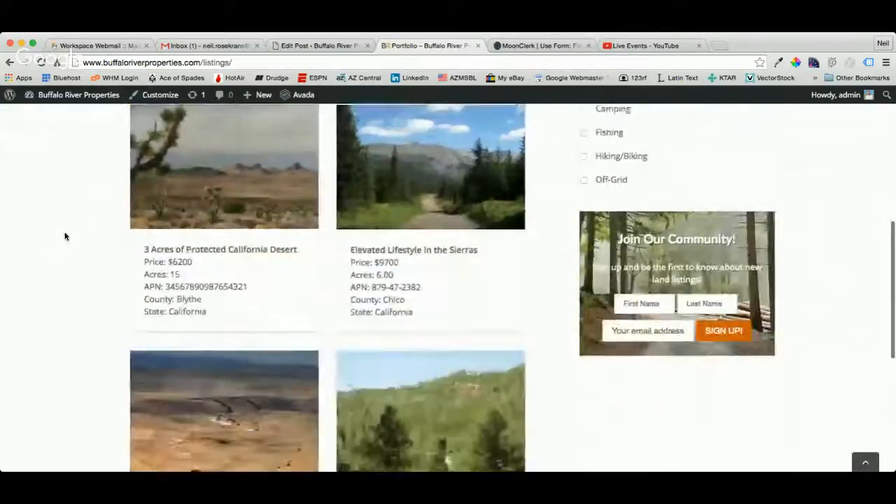
scroll(64, 236, down, 1)
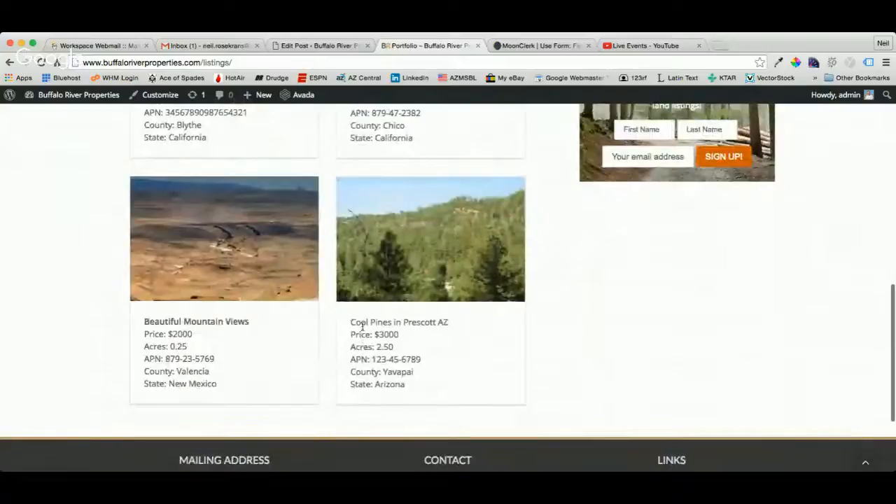
click(422, 247)
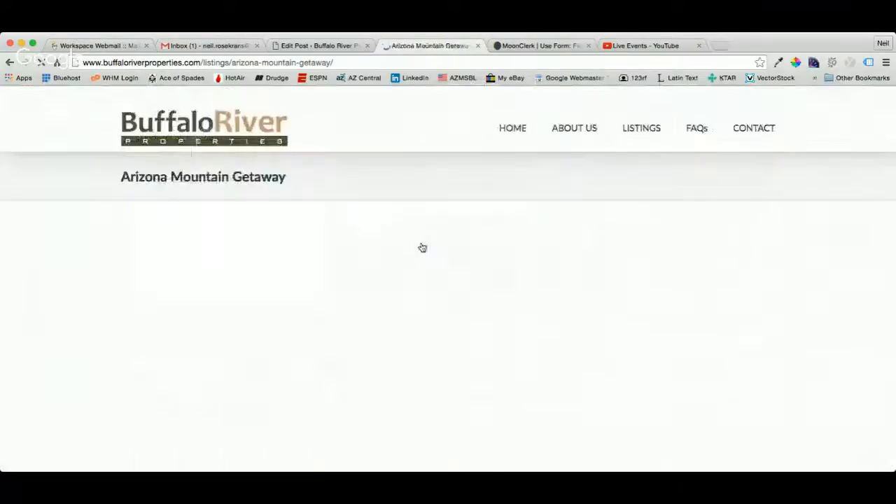
Step: Review the main photo and the purchase and financing forms on the live Arizona Mountain Getaway page
scroll(142, 269, down, 1)
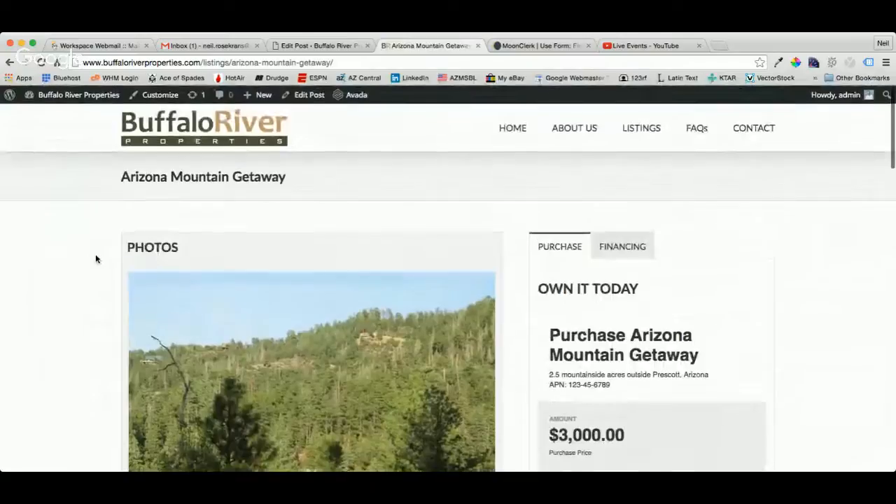
scroll(96, 259, down, 3)
scroll(96, 260, down, 1)
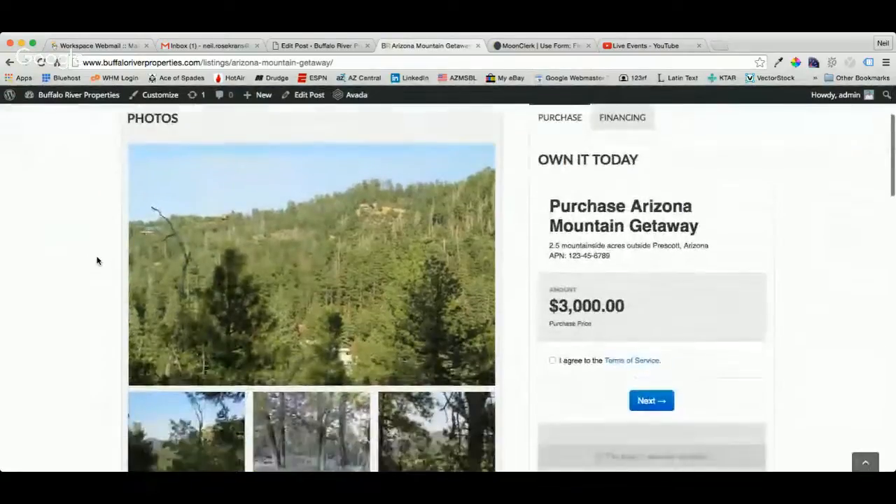
scroll(96, 260, up, 1)
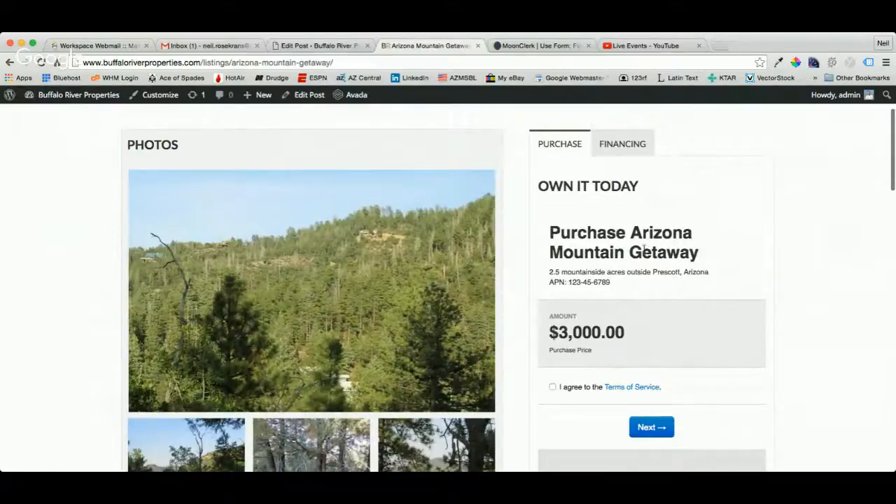
click(625, 146)
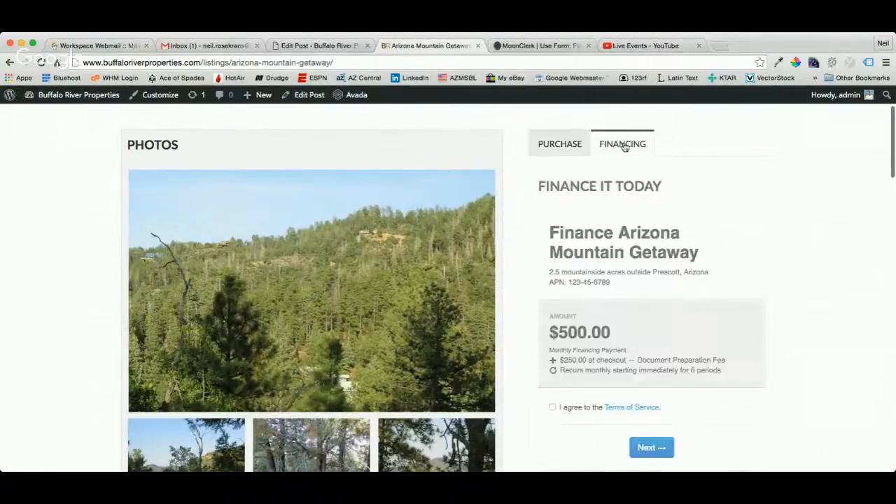
scroll(658, 296, down, 1)
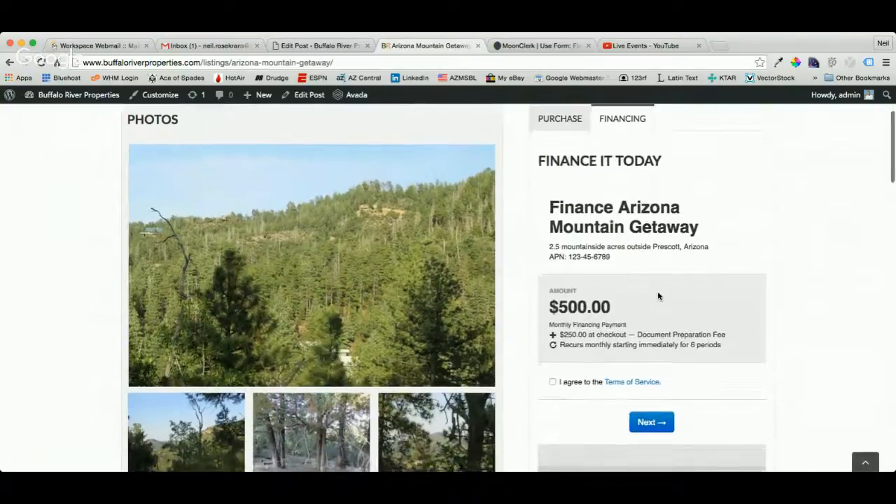
Step: View the three carousel photos enlarged in the lightbox, then close it
scroll(96, 280, down, 3)
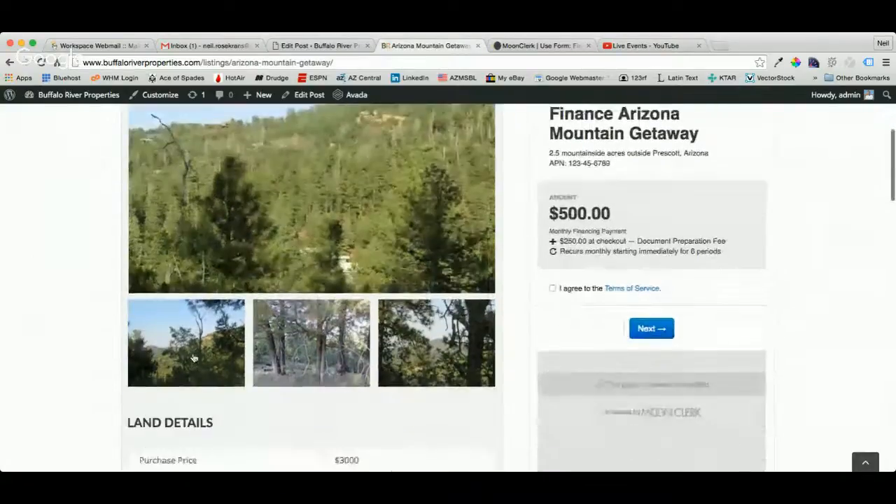
click(192, 350)
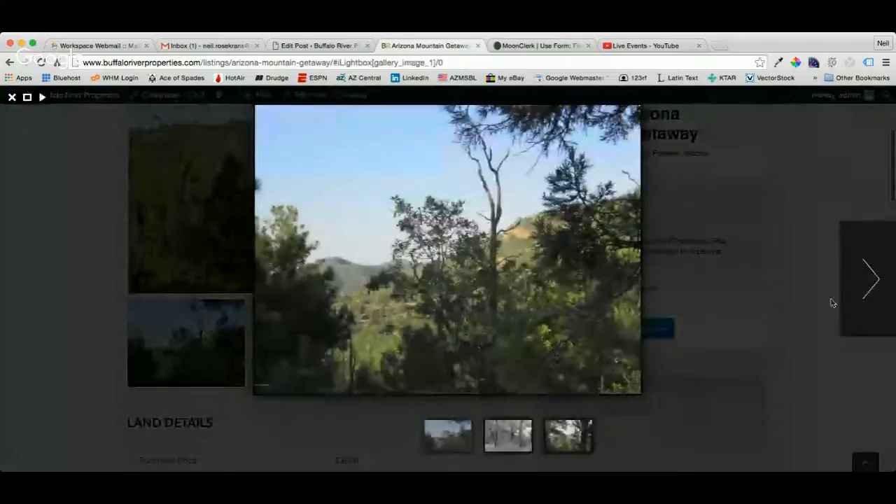
click(855, 295)
click(855, 295)
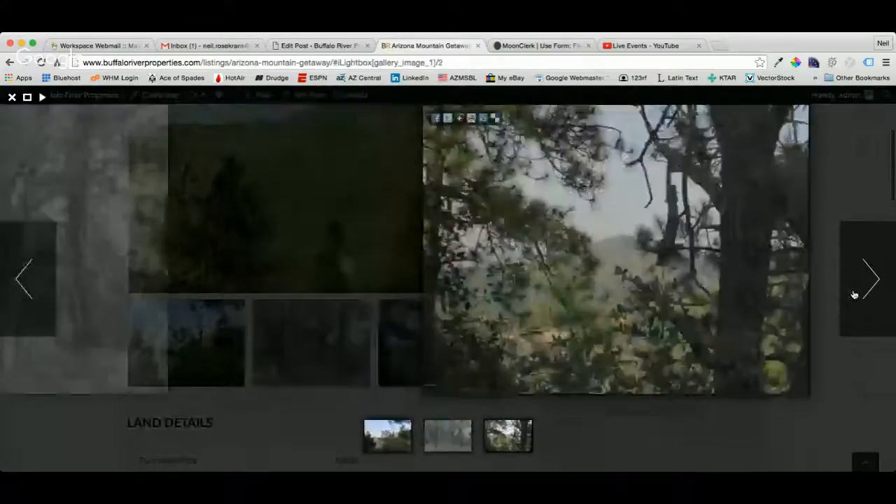
click(12, 97)
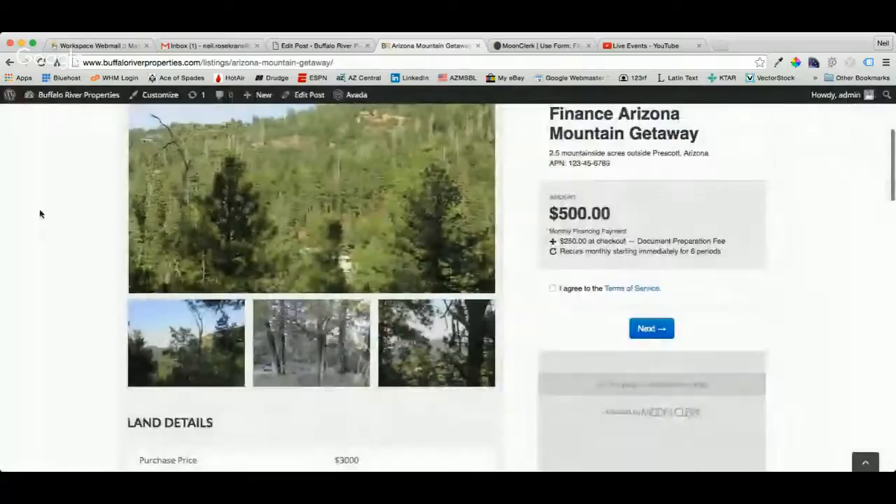
Step: Review the listing's Land Details table and Overview text on the live page
scroll(42, 224, down, 2)
scroll(53, 245, down, 4)
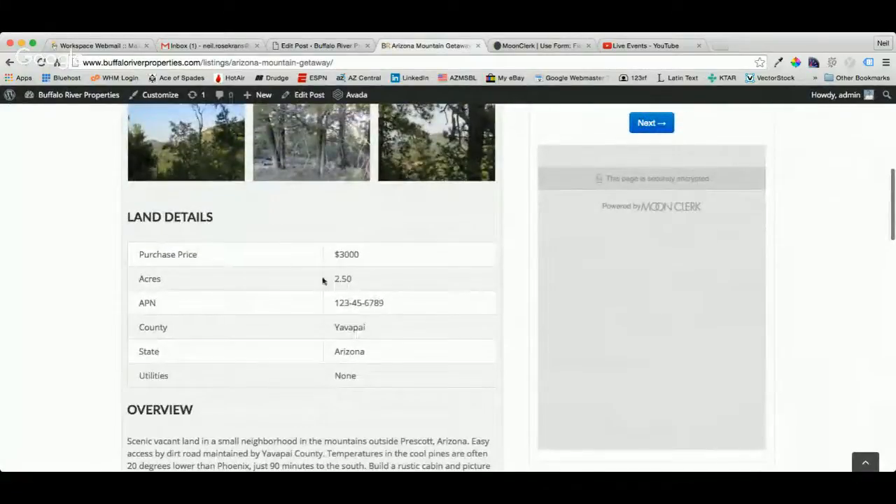
scroll(259, 324, down, 1)
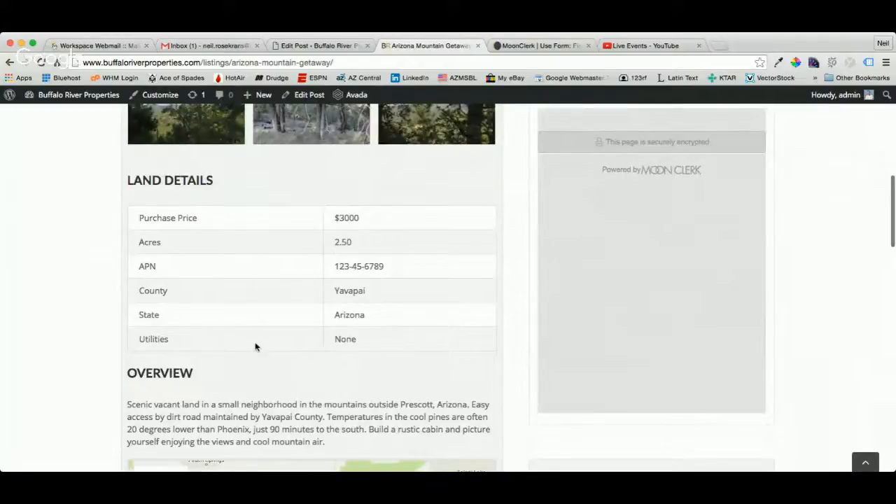
scroll(222, 346, down, 5)
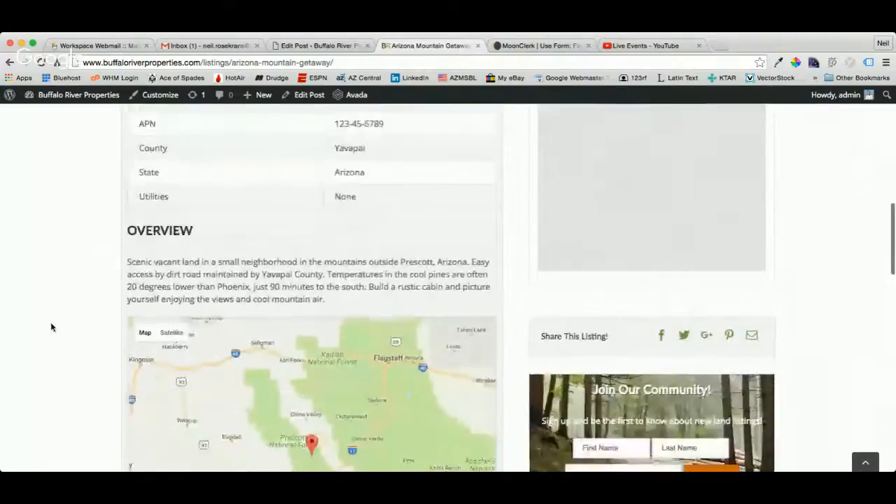
scroll(50, 327, down, 3)
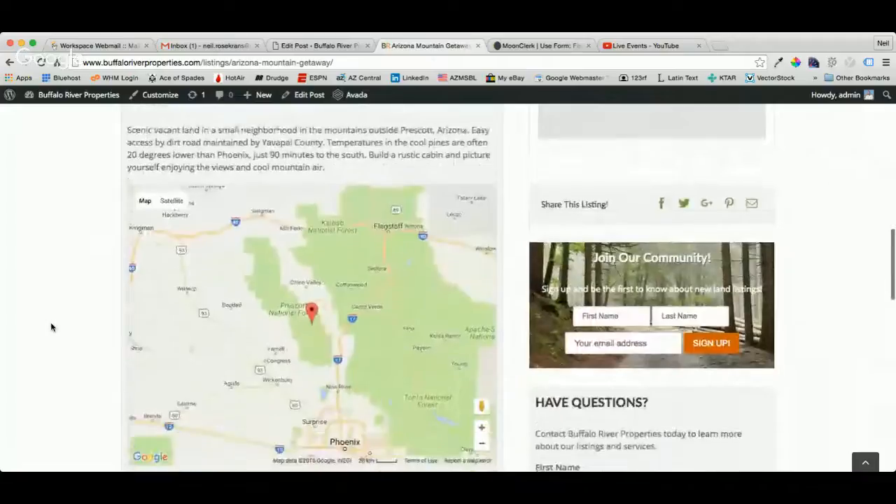
Step: Check the property's location on the embedded Google map by zooming in on the marker and partly back out
scroll(51, 327, down, 1)
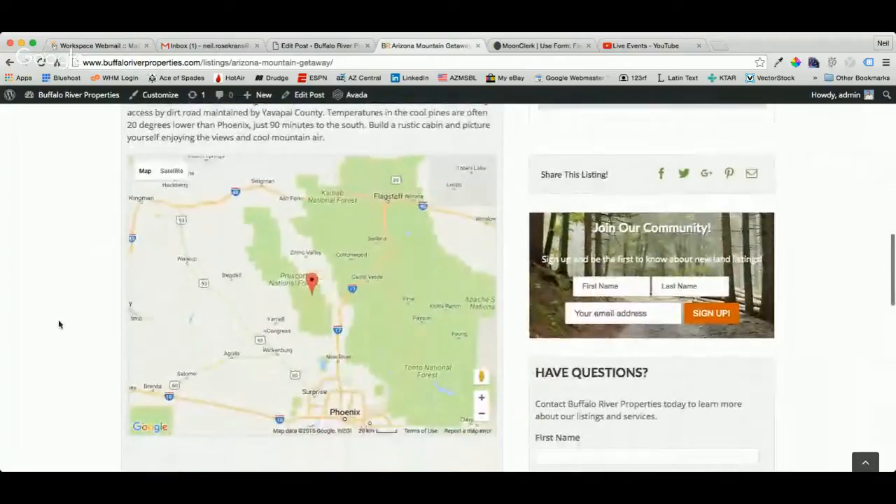
click(480, 397)
click(481, 397)
click(482, 398)
click(482, 398)
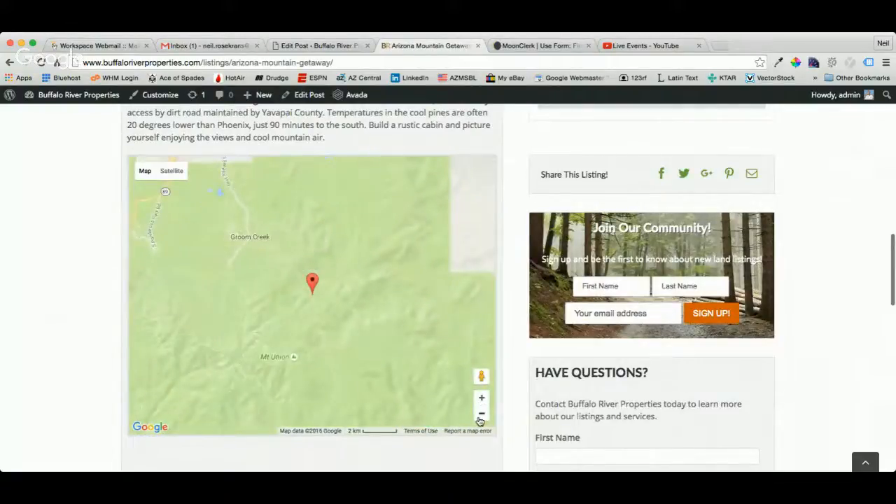
click(481, 414)
click(482, 414)
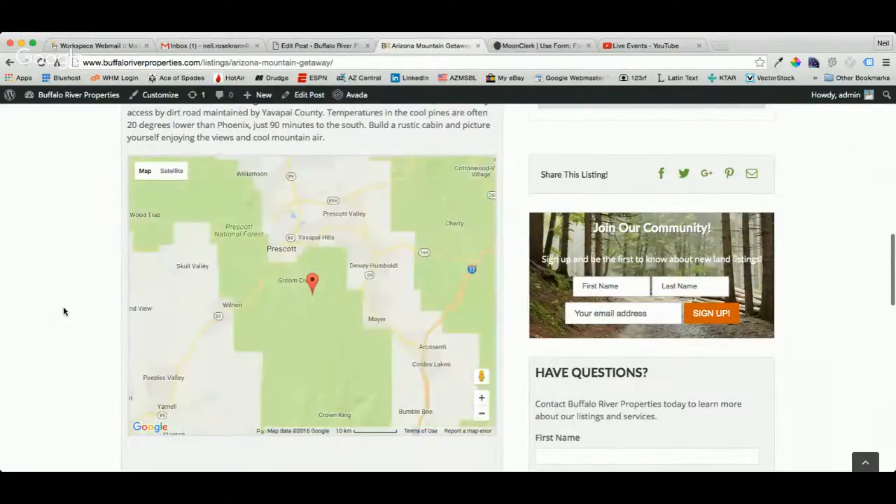
Step: Check the sign-up and Have Questions forms beside the map and return to the start of the listing page
scroll(79, 319, down, 4)
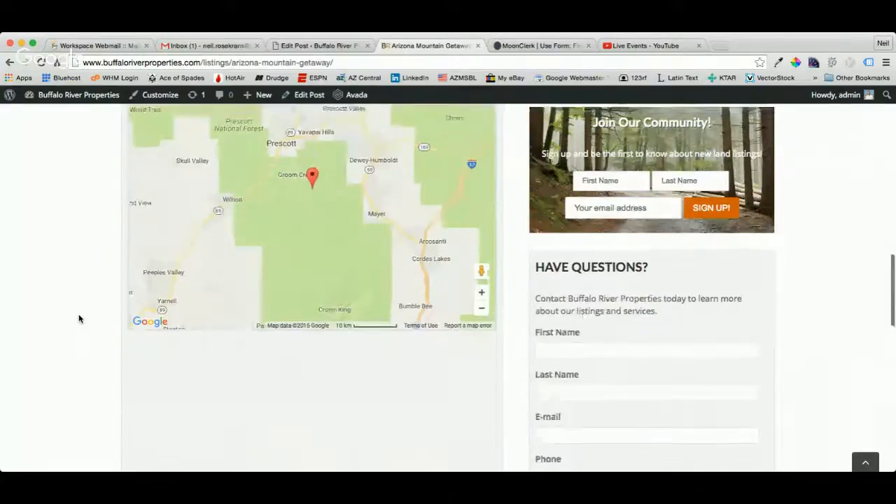
scroll(79, 319, up, 5)
scroll(78, 319, up, 8)
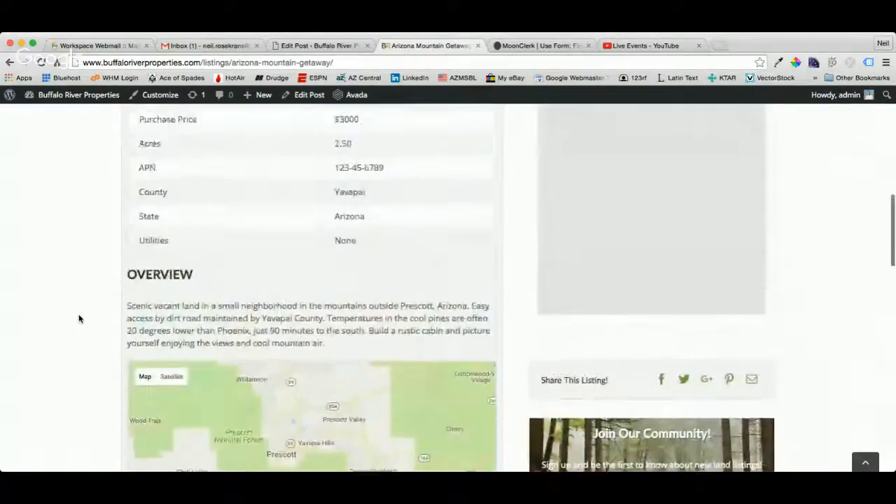
scroll(78, 319, up, 7)
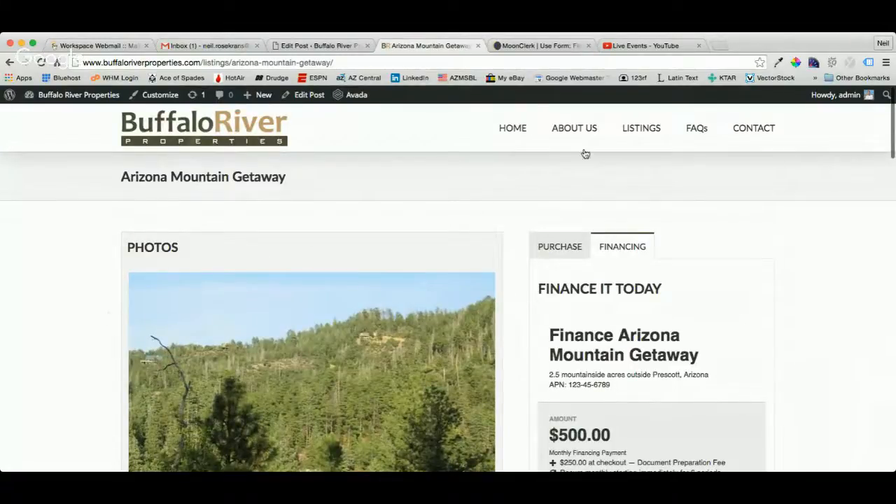
Step: Return to the site's Listings page, look over the listings and filters, and reopen the Cool Pines in Prescott AZ listing
click(630, 133)
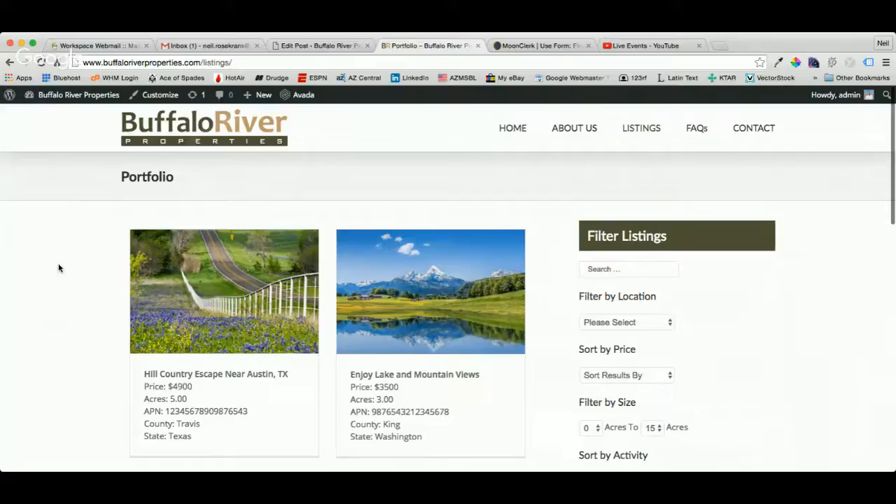
scroll(105, 278, down, 1)
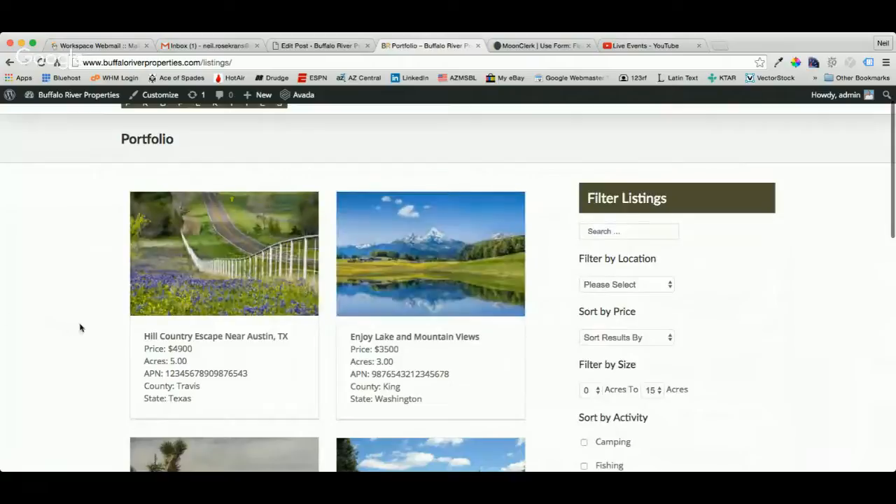
scroll(80, 326, down, 1)
scroll(80, 327, down, 2)
scroll(80, 327, up, 2)
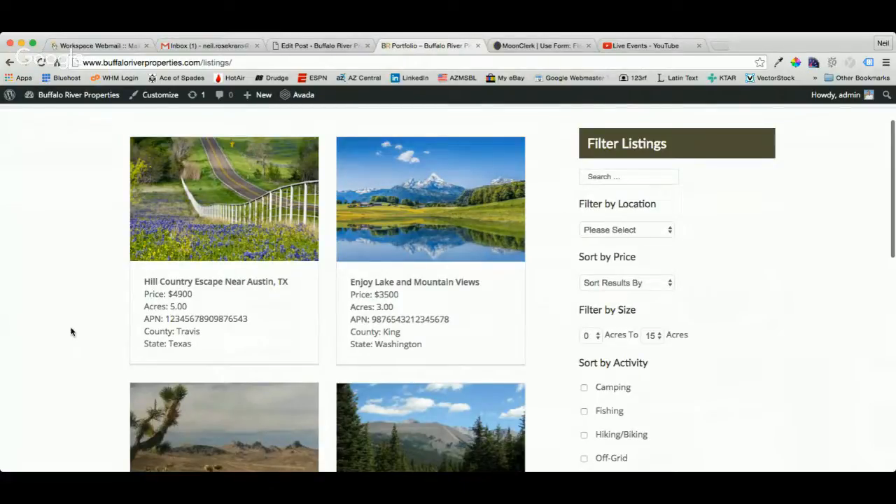
scroll(71, 332, up, 3)
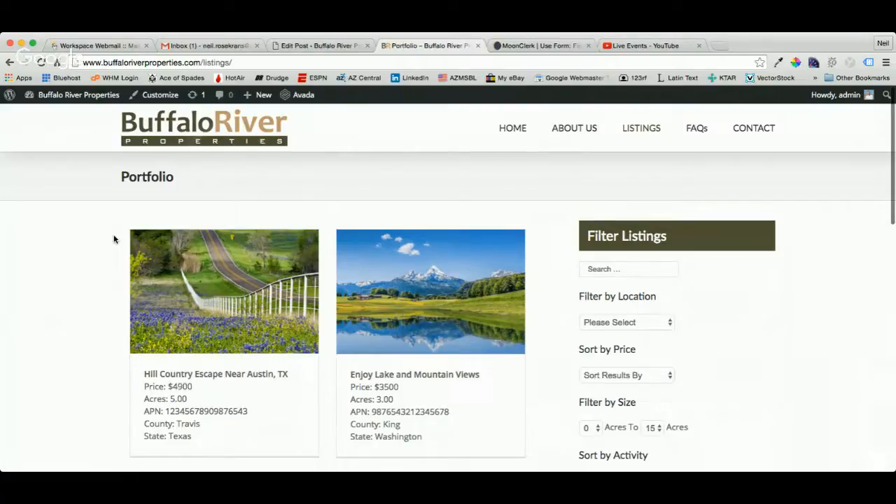
scroll(114, 240, down, 10)
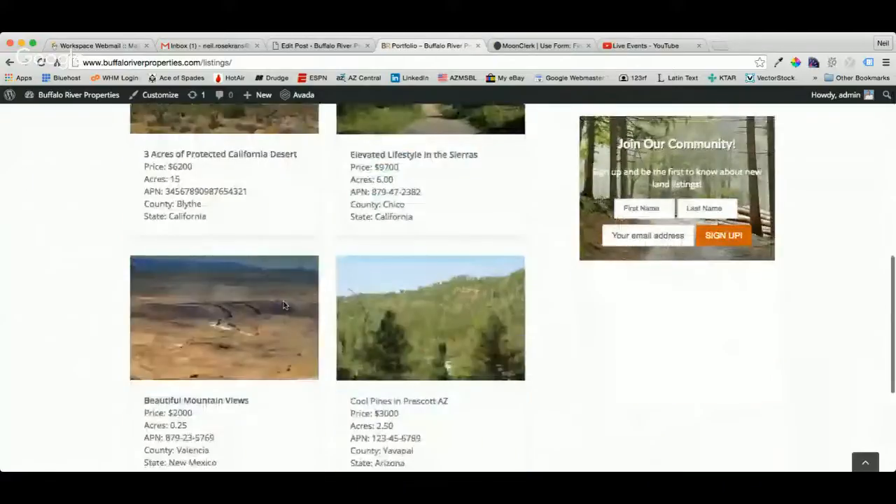
click(417, 326)
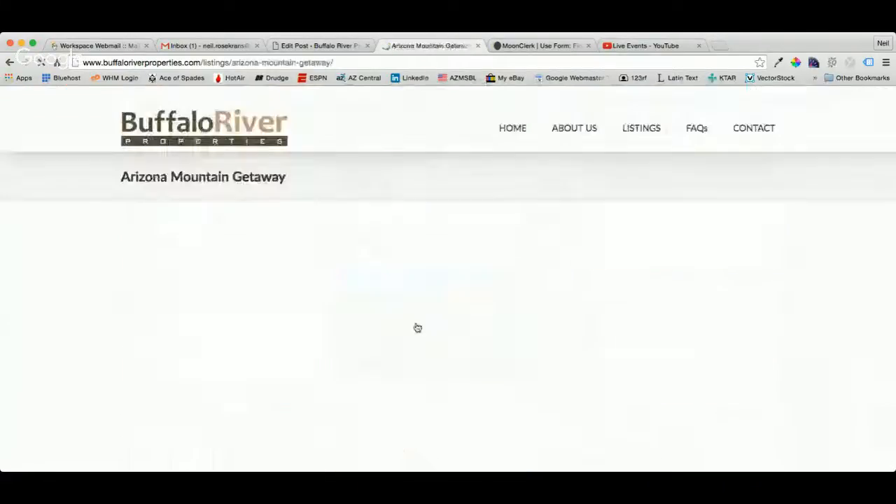
Step: Agree to the Terms of Service in the listing's Purchase form, continue to its payment details, and check the Financing form
scroll(367, 329, down, 3)
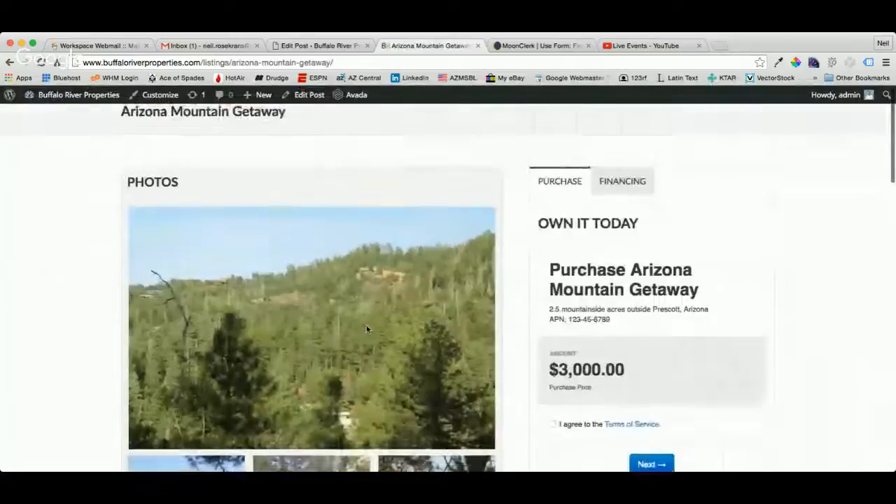
click(553, 355)
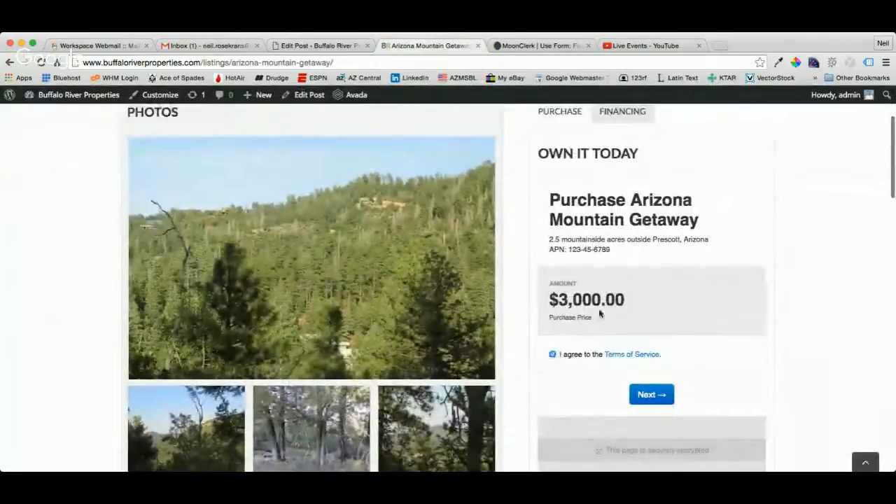
click(649, 396)
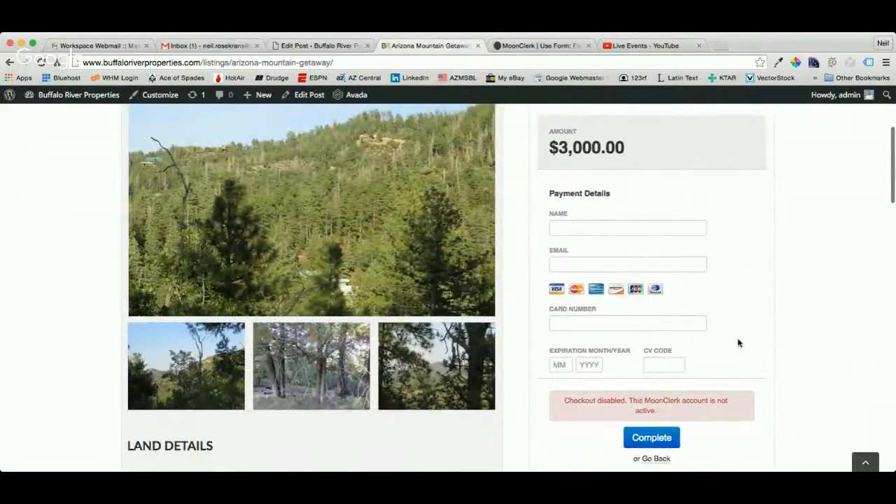
scroll(746, 310, up, 3)
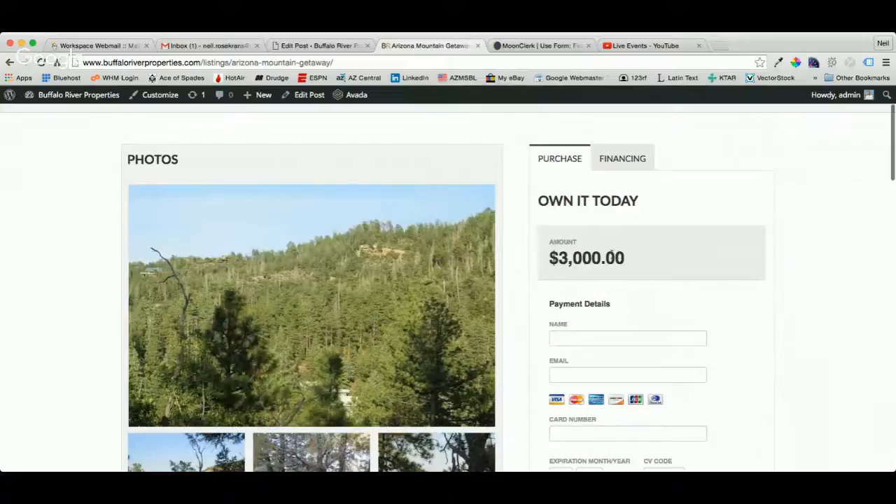
click(611, 163)
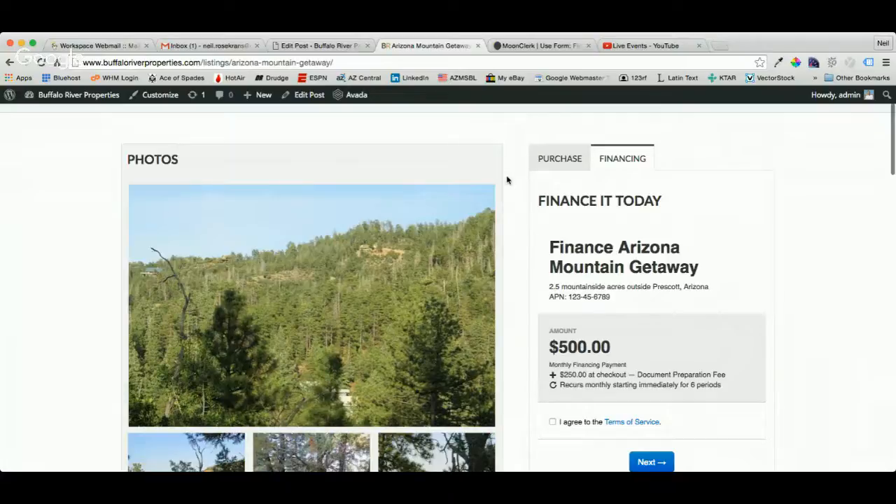
Step: Return to the Arizona Mountain Getaway post editor, delete the MoonClerk shortcode below FINANCE IT TODAY in the second item of the Tabs element, and save
click(316, 45)
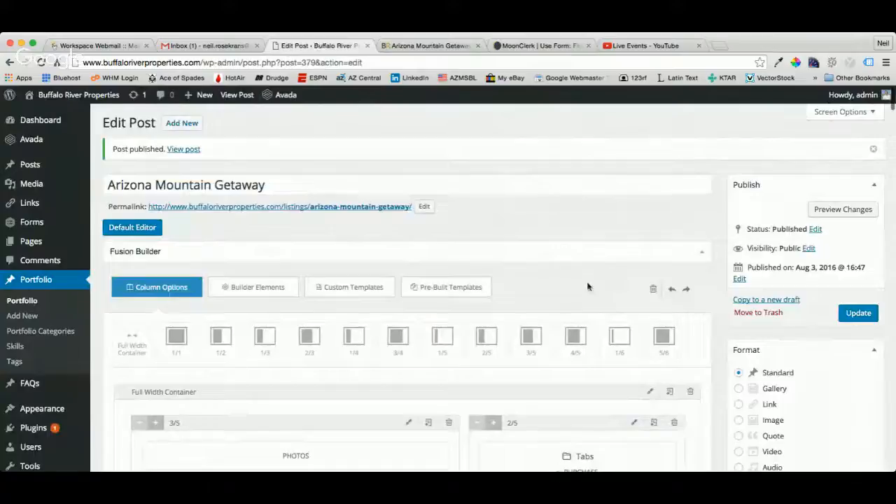
scroll(588, 287, down, 5)
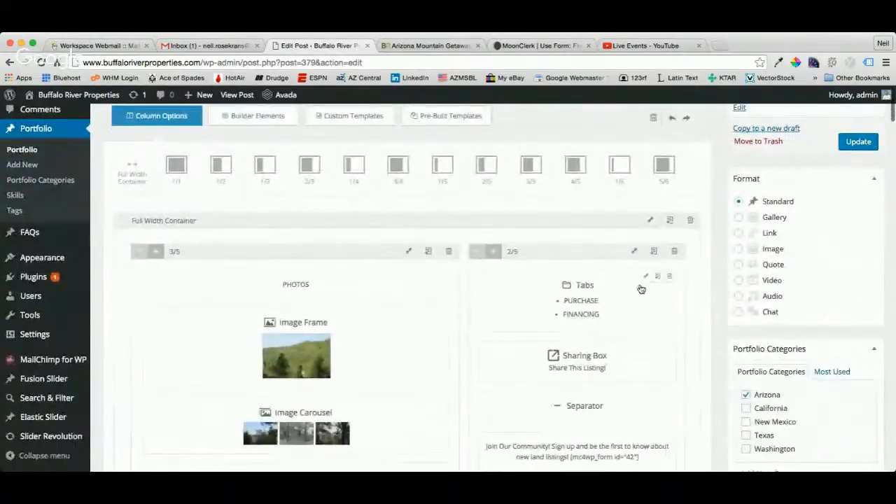
click(645, 278)
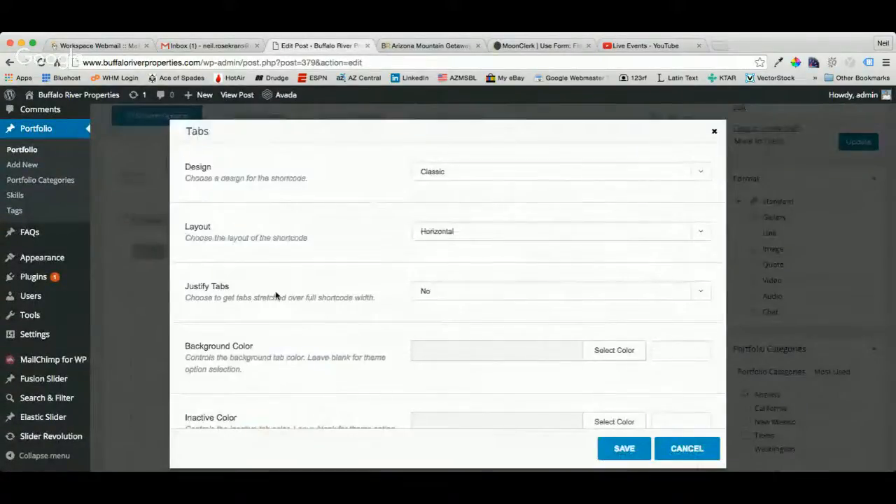
click(687, 448)
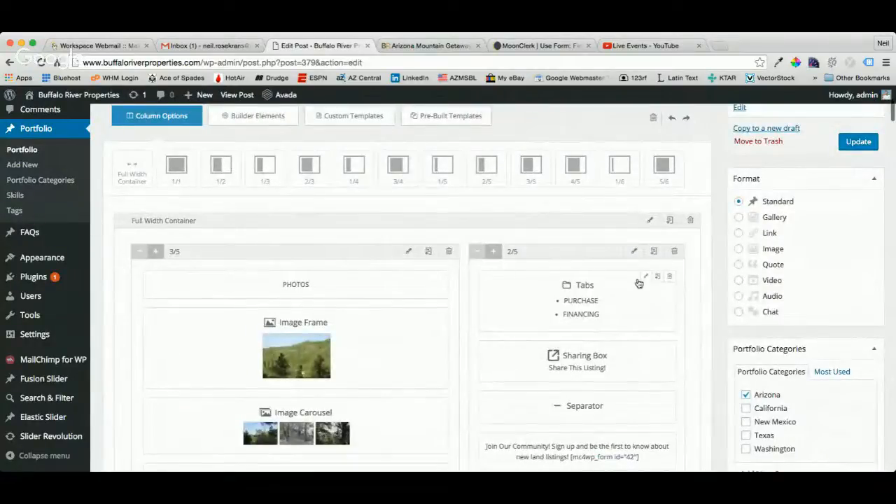
click(645, 278)
scroll(421, 327, down, 3)
scroll(245, 326, down, 5)
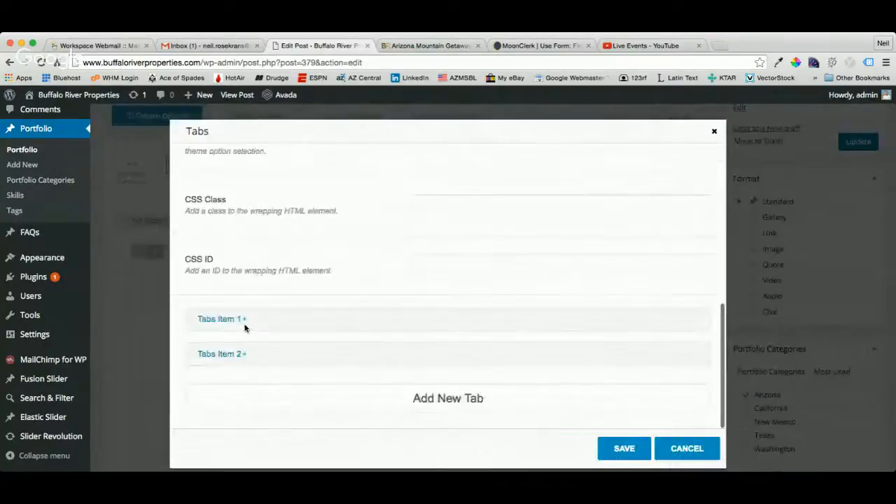
click(239, 355)
scroll(252, 359, down, 10)
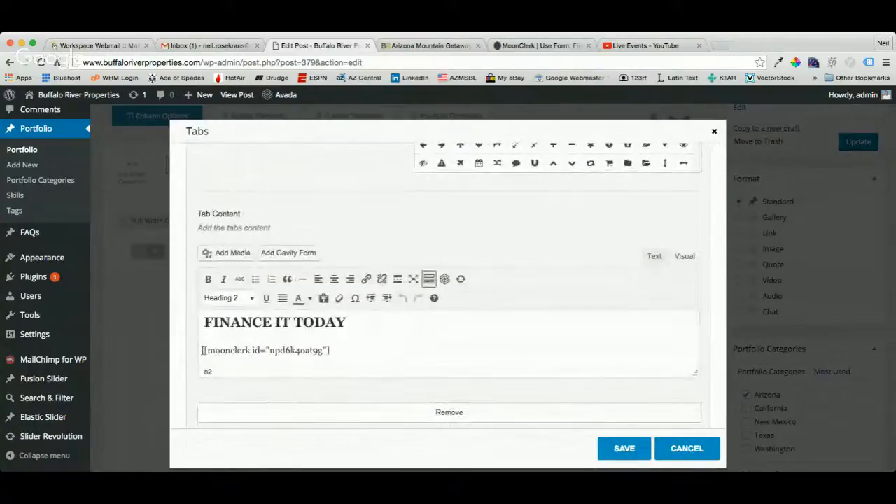
drag(203, 350, 352, 350)
key(BackSpace)
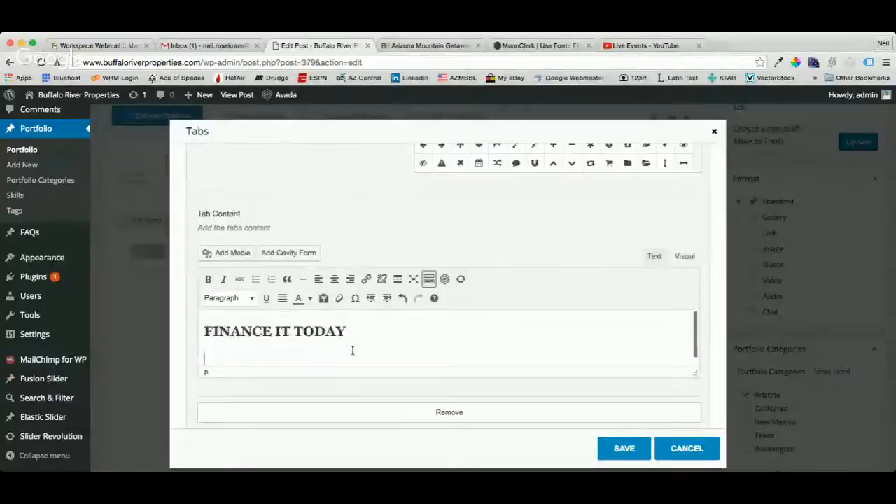
click(602, 448)
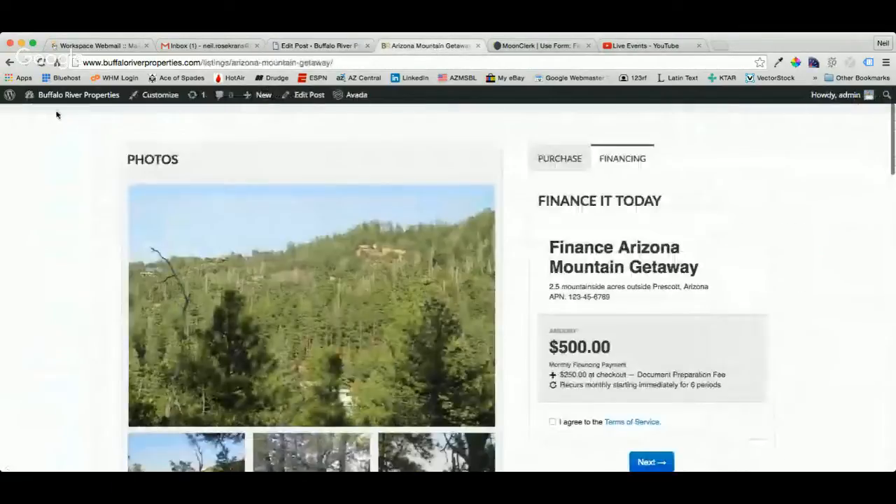
Step: Reload the live Arizona Mountain Getaway listing and check the content of its Financing tab
click(41, 64)
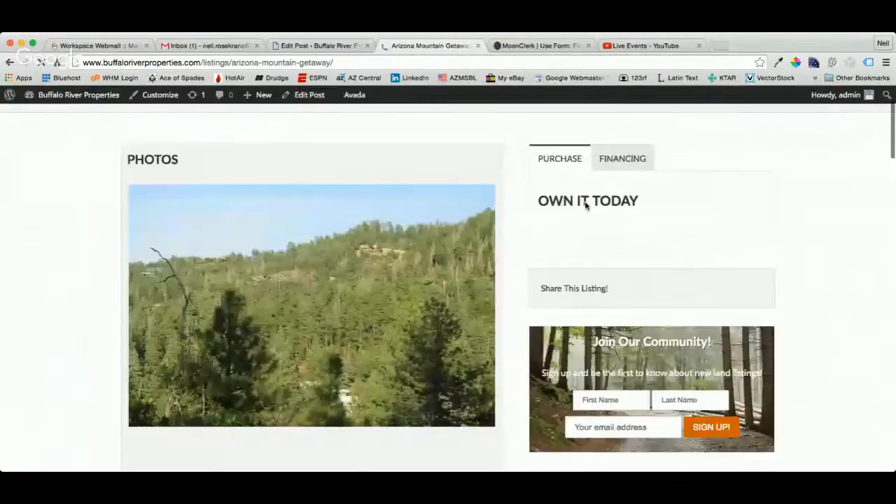
click(617, 163)
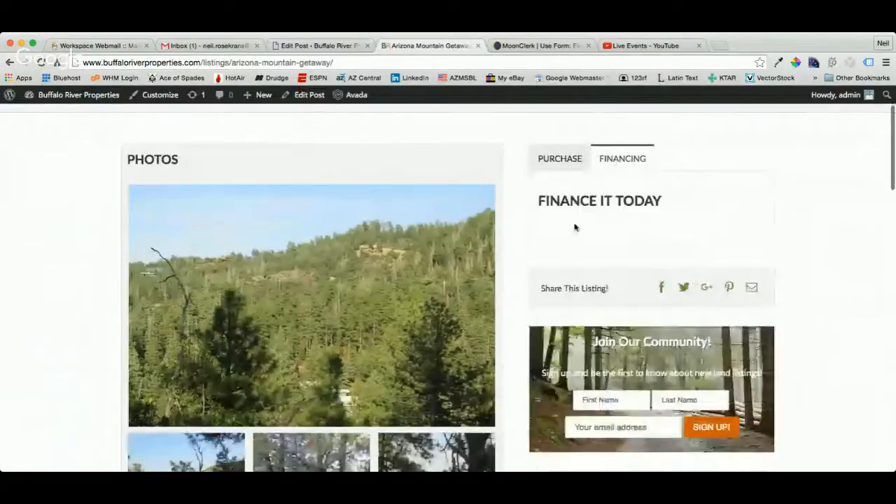